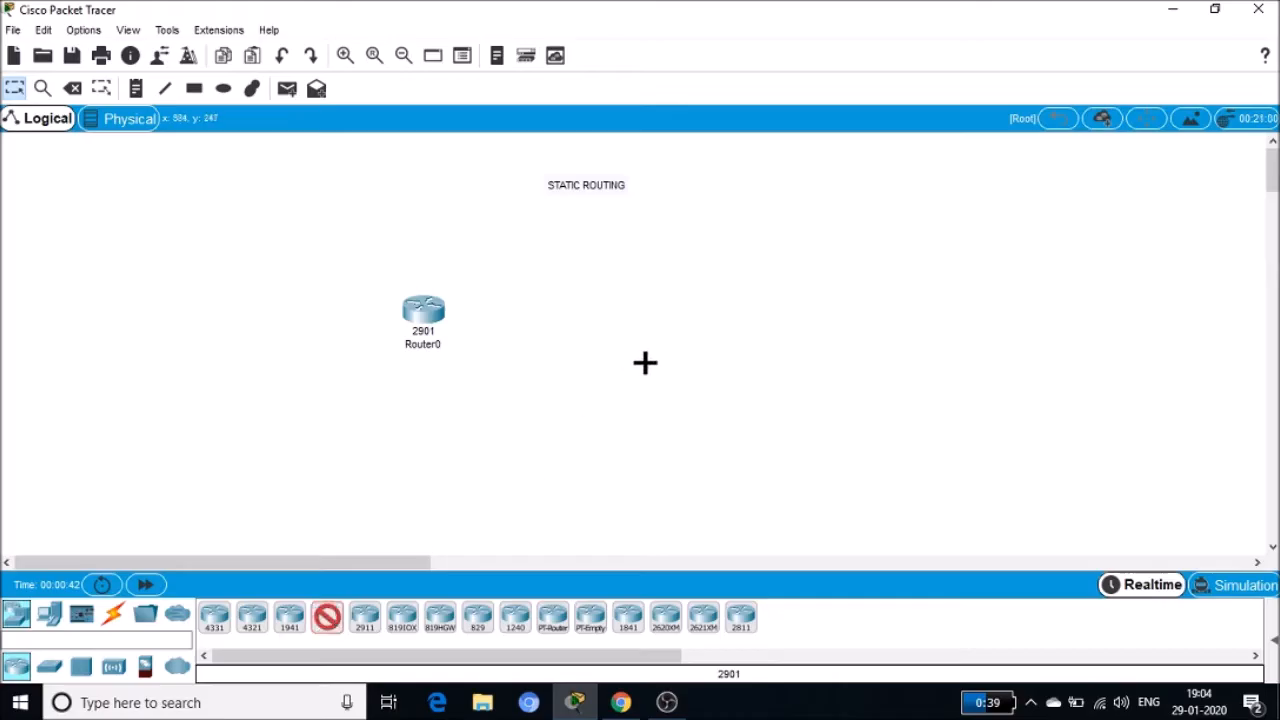
Step: Place a second 2901 router to the right of Router0 and one 2960-24TT switch below each router
click(758, 312)
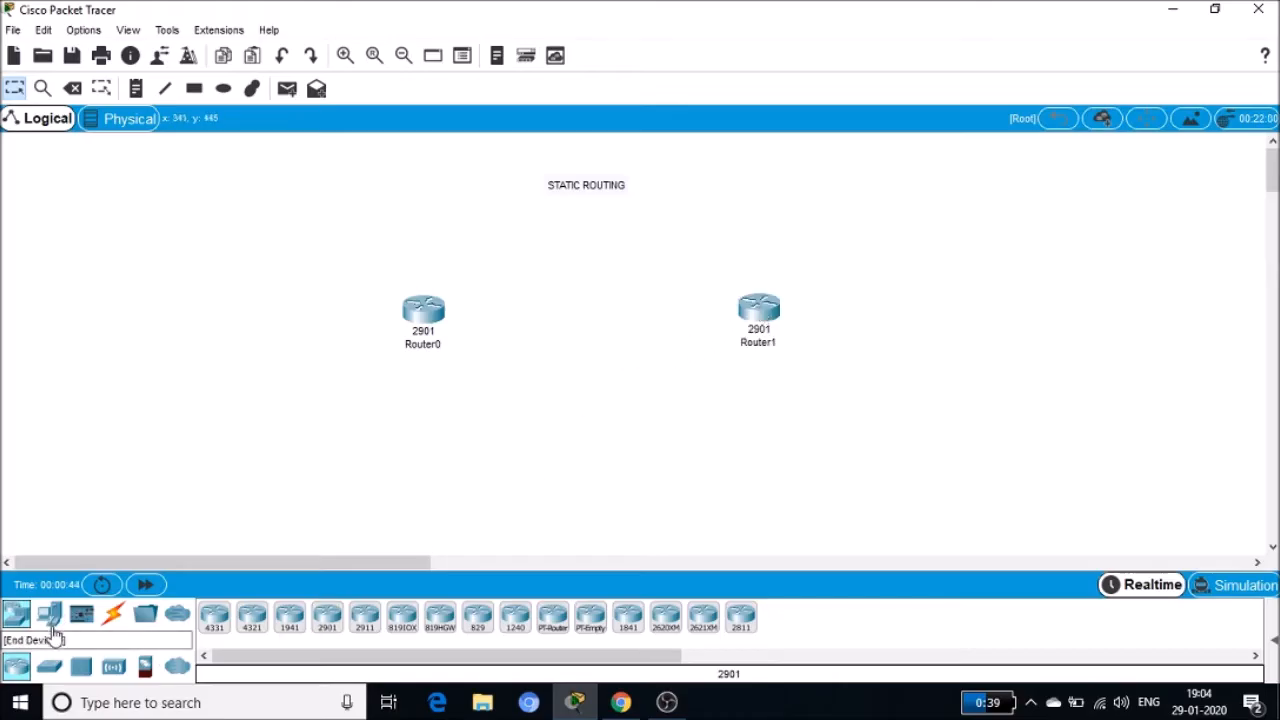
click(49, 666)
click(216, 620)
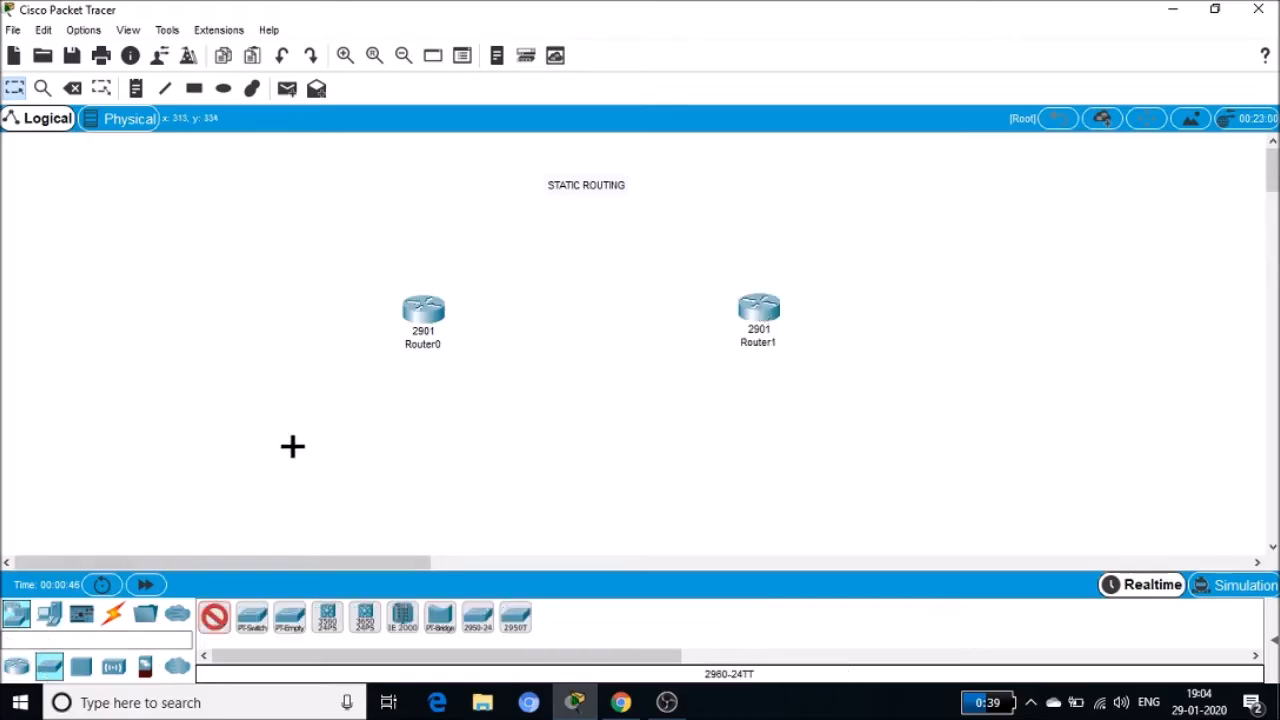
click(291, 447)
click(216, 620)
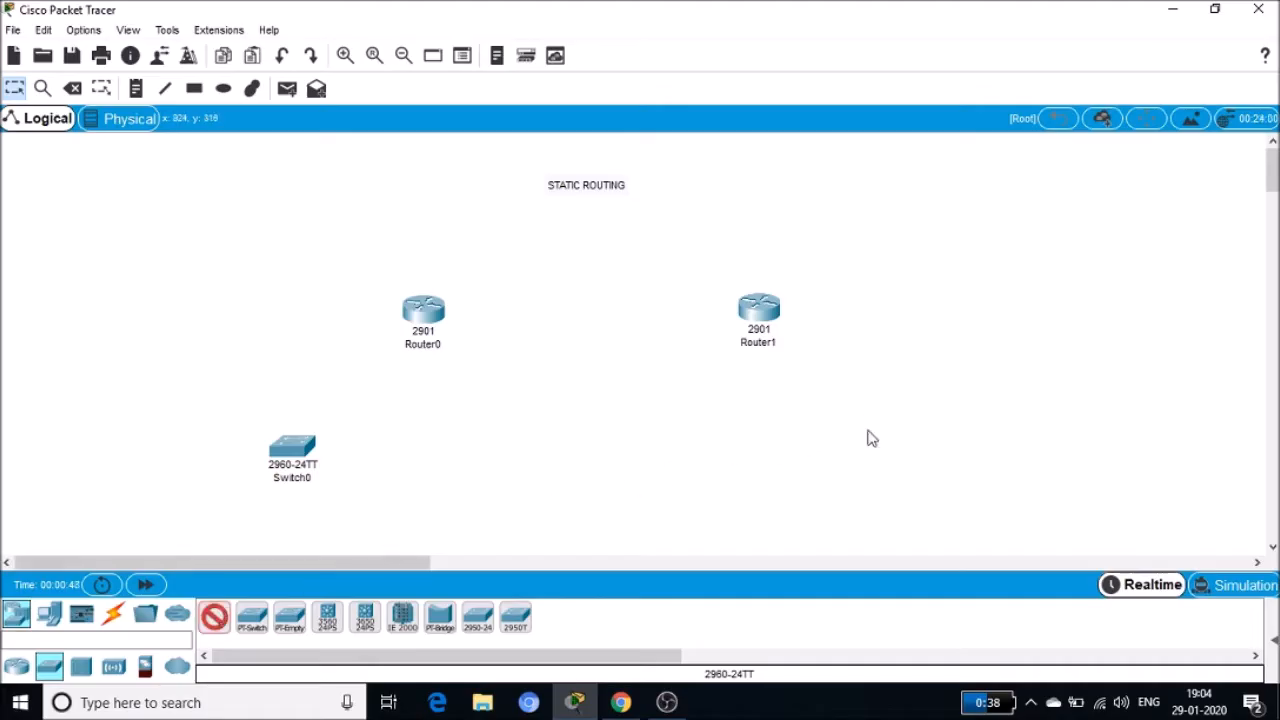
click(866, 431)
Step: Add four PCs to the workspace, two below Switch0 and two below Switch1
click(55, 617)
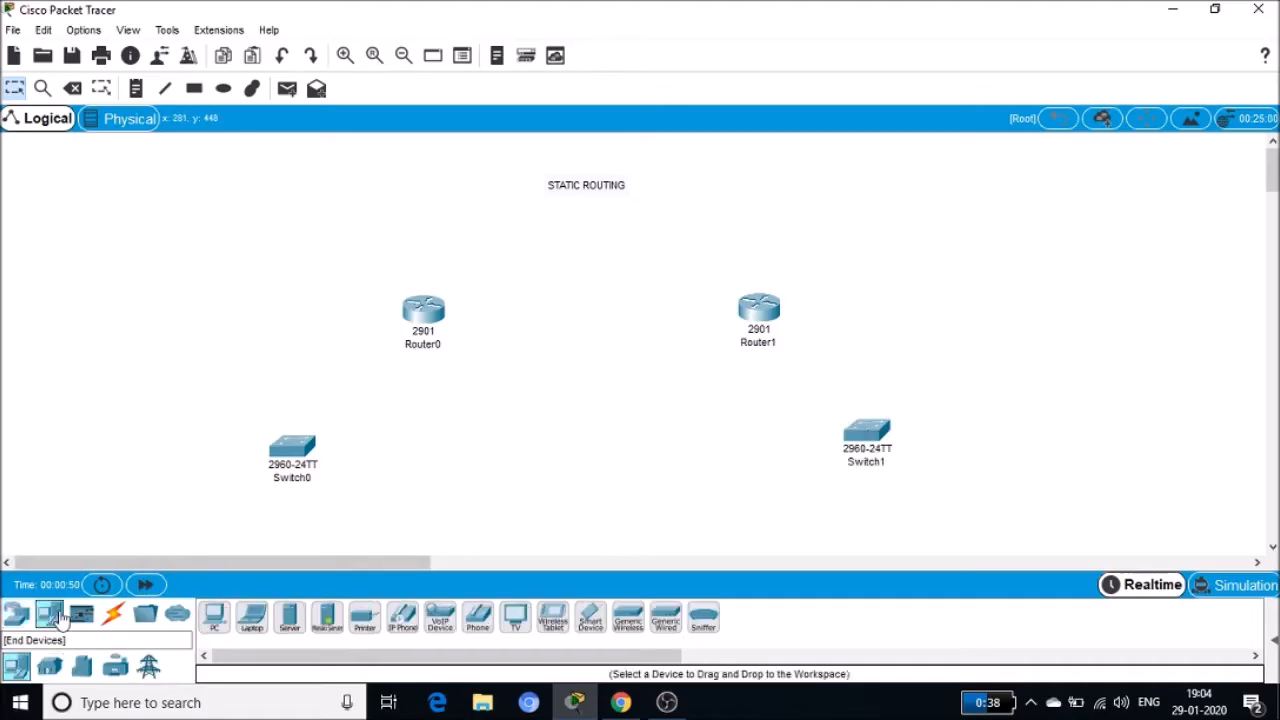
click(214, 618)
click(186, 510)
click(214, 618)
click(392, 508)
click(216, 618)
click(718, 512)
click(218, 620)
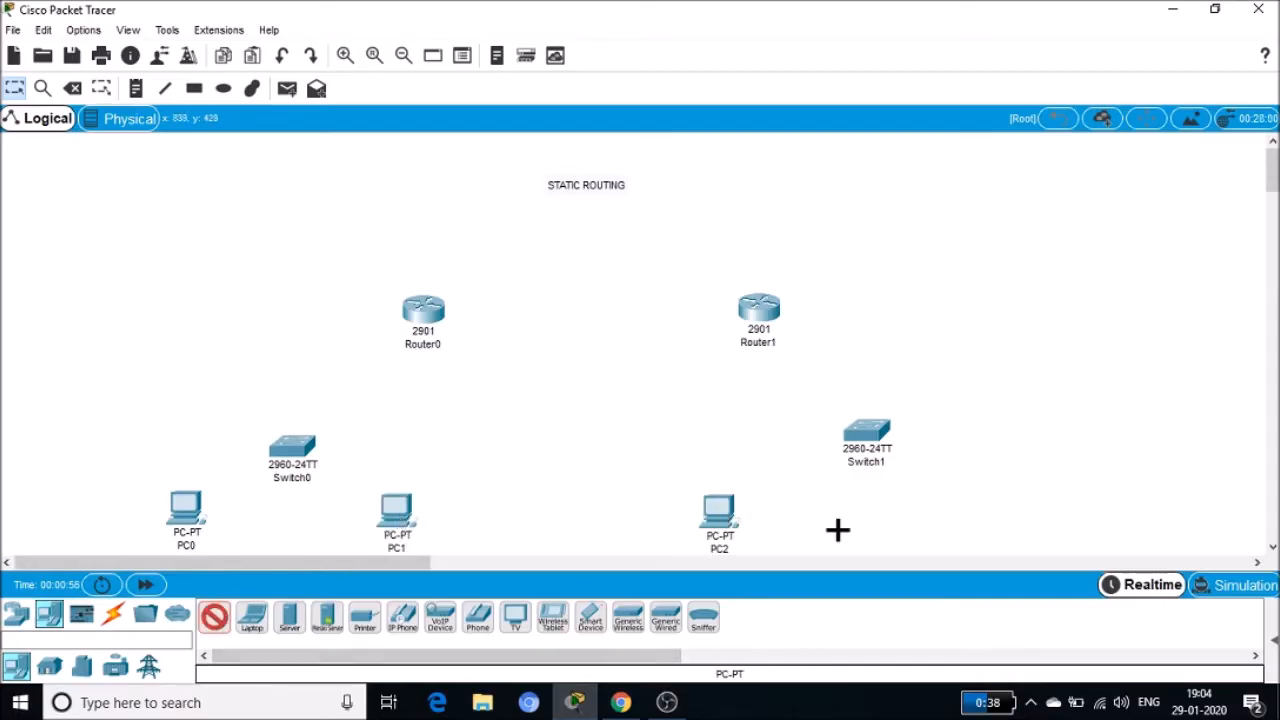
click(1011, 507)
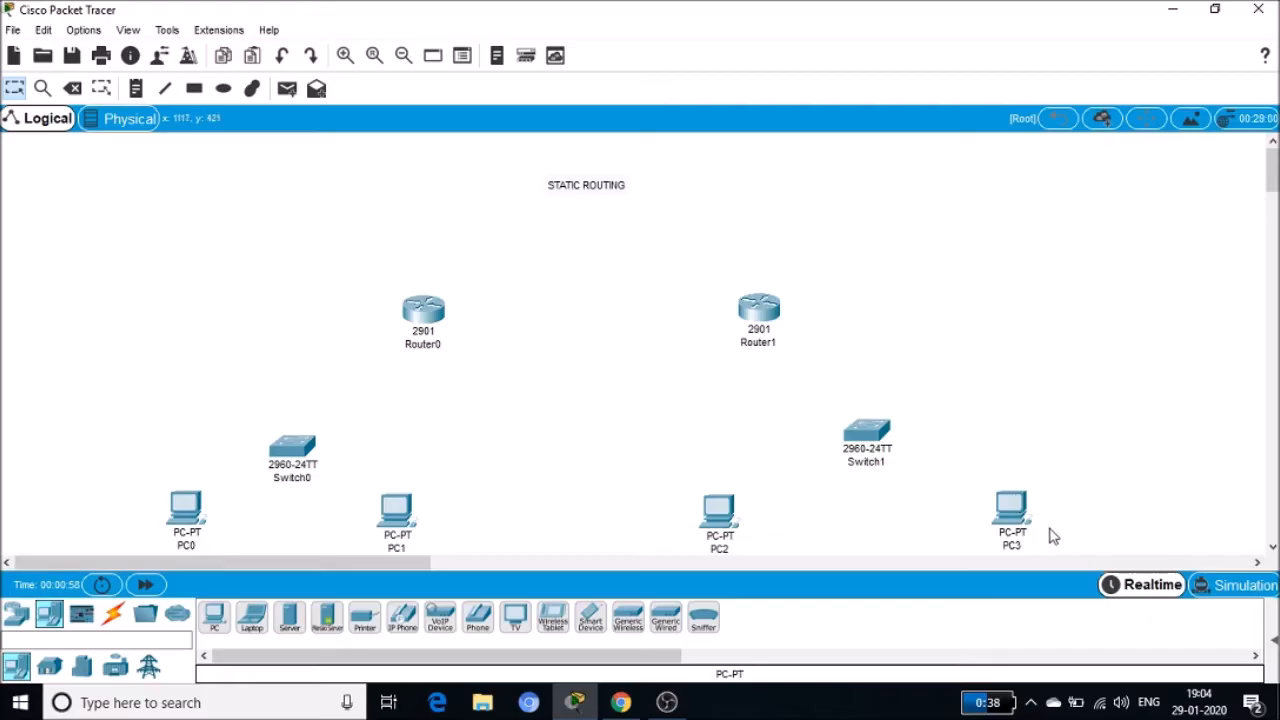
Step: Connect Switch0's FastEthernet0/1 to PC0's FastEthernet0 with a copper straight-through cable
click(113, 614)
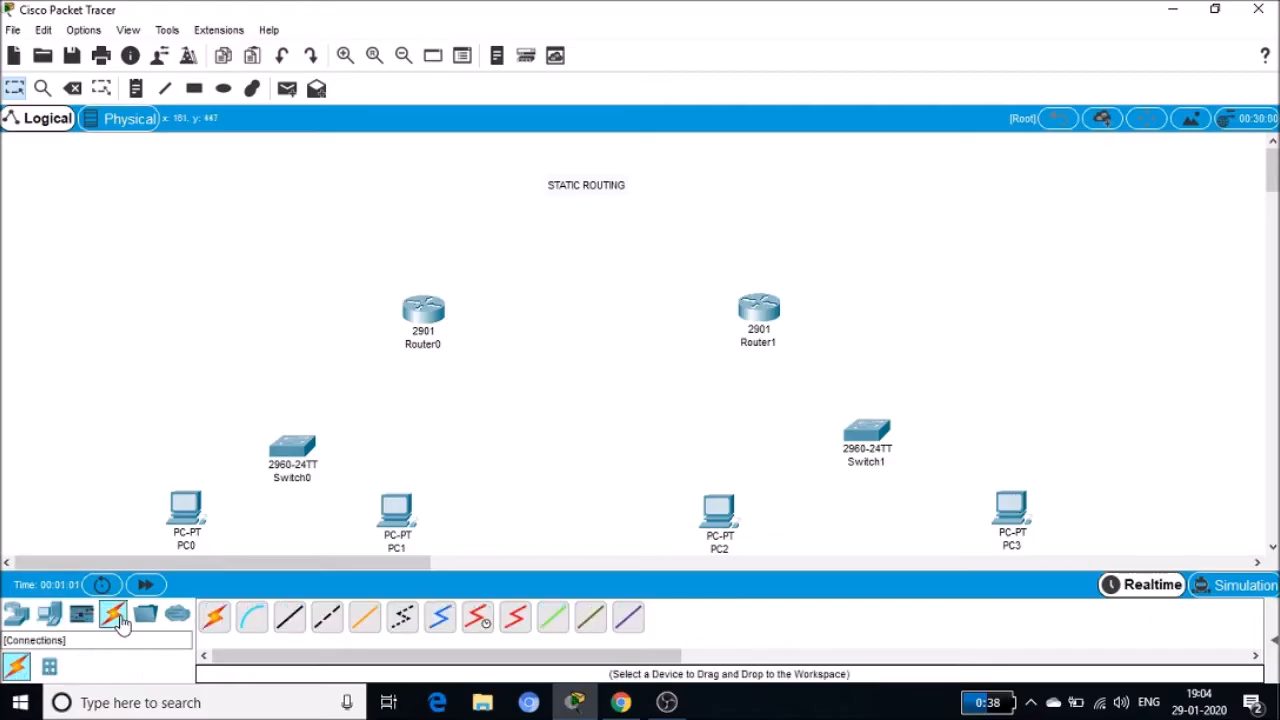
click(290, 618)
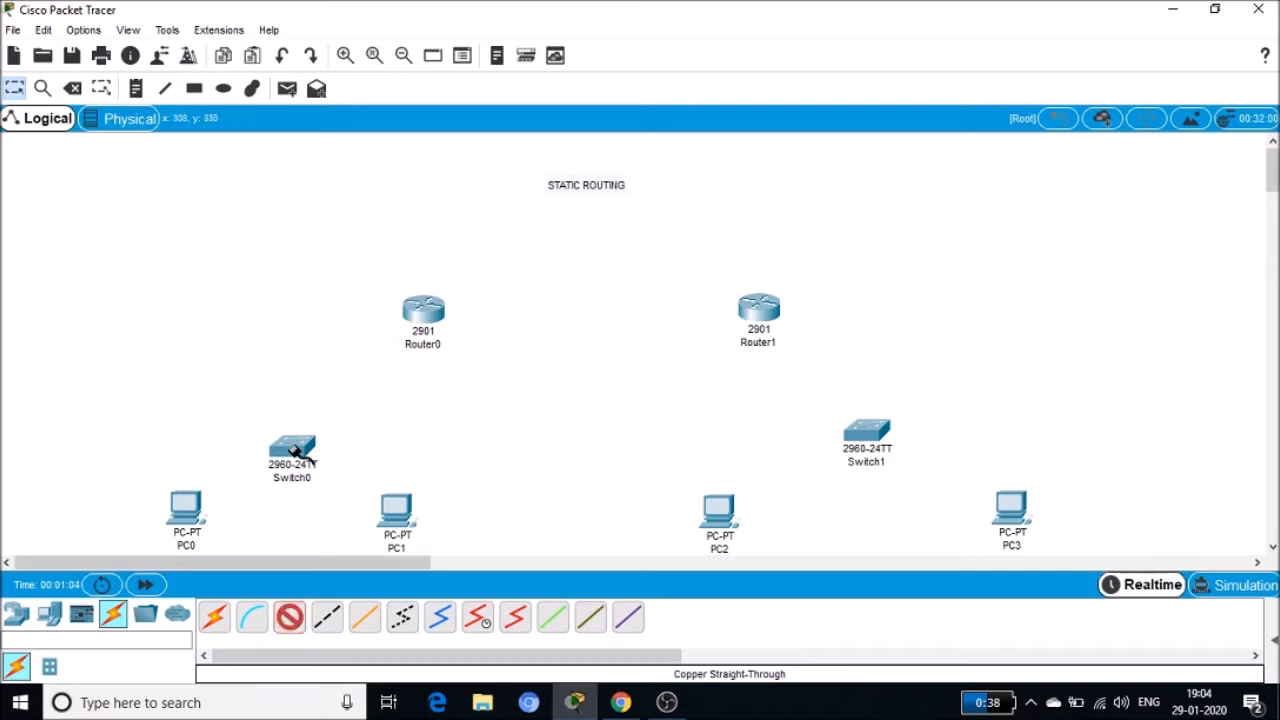
click(296, 447)
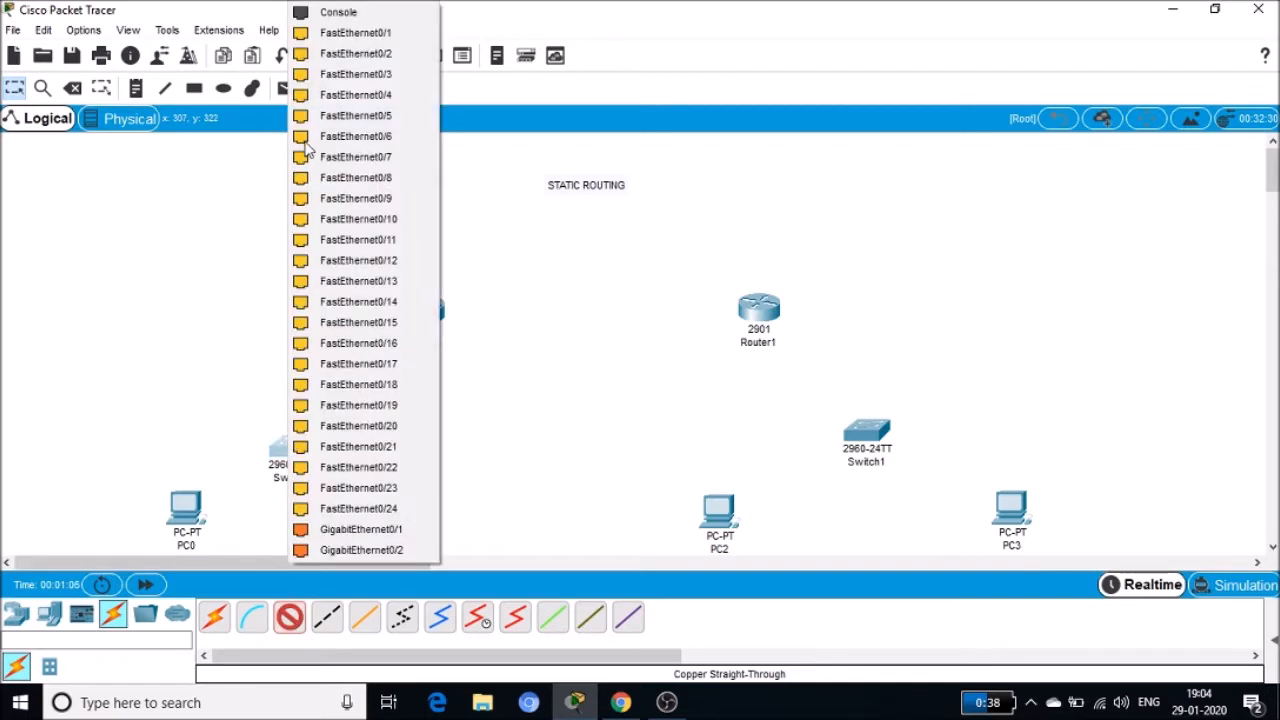
click(346, 32)
click(200, 514)
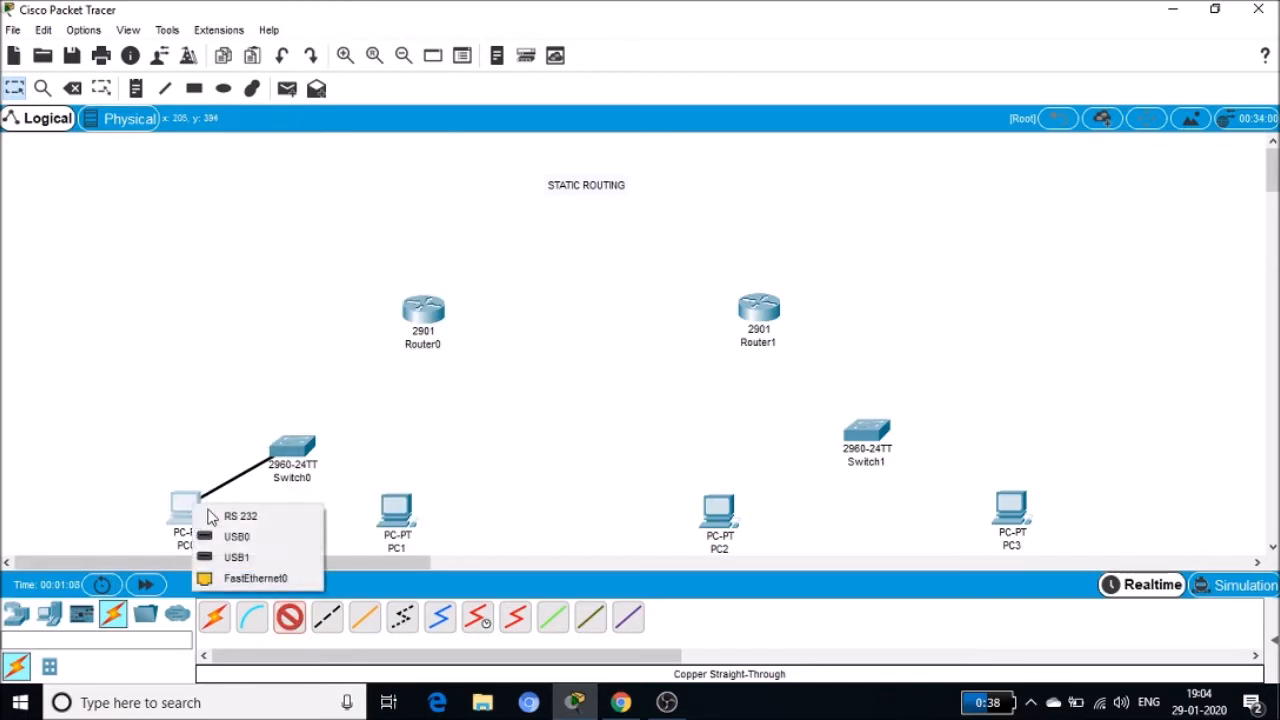
click(240, 575)
Step: Connect Switch0's FastEthernet0/2 to PC1's FastEthernet0 with a copper straight-through cable
click(290, 618)
click(293, 450)
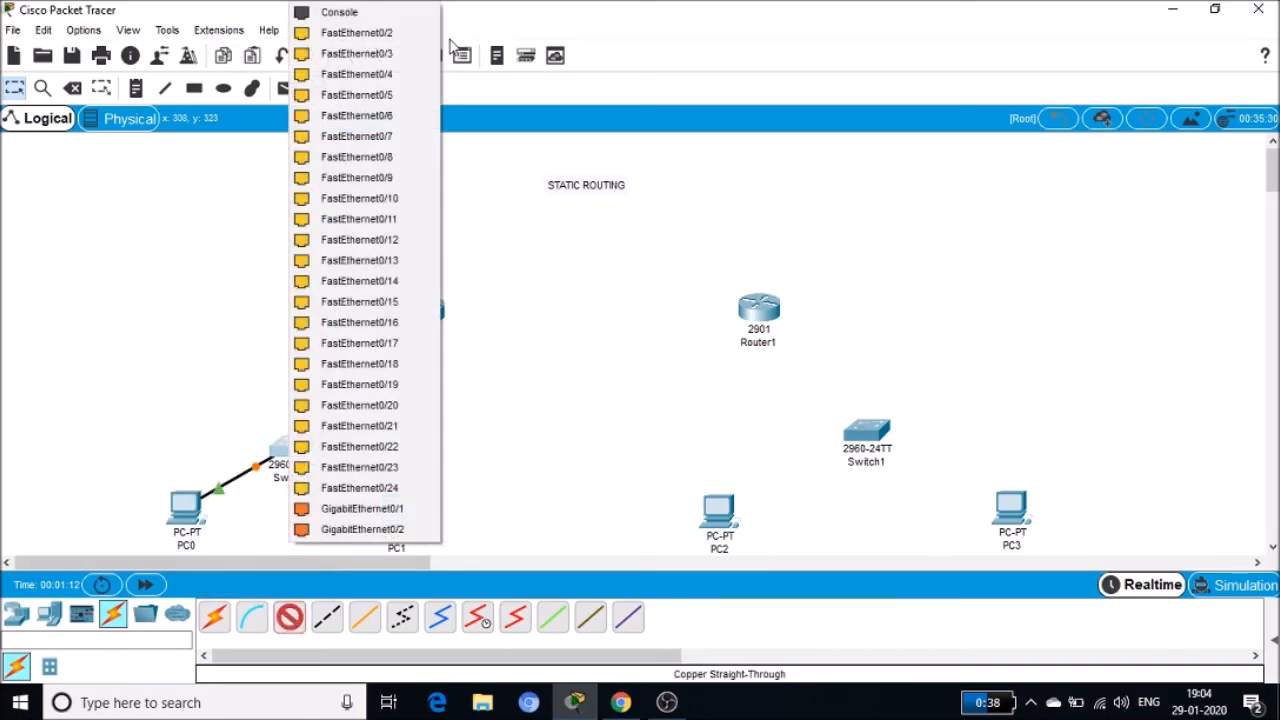
click(386, 32)
click(394, 514)
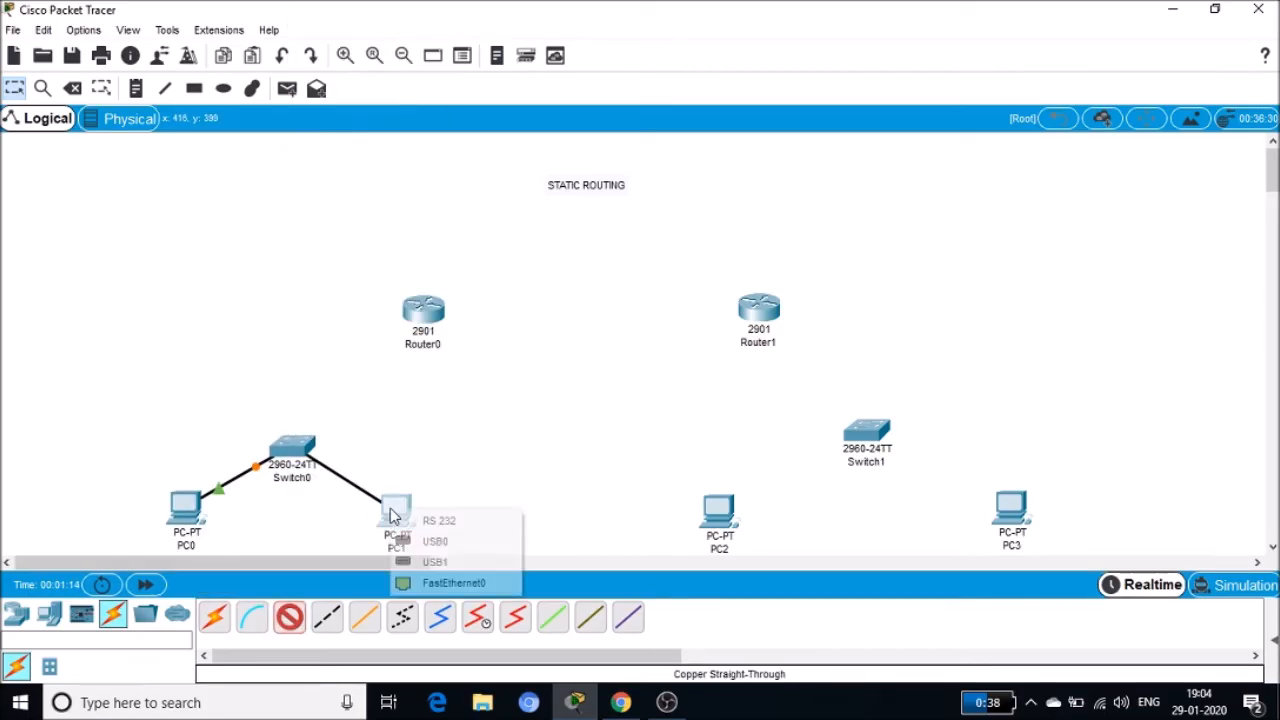
click(425, 582)
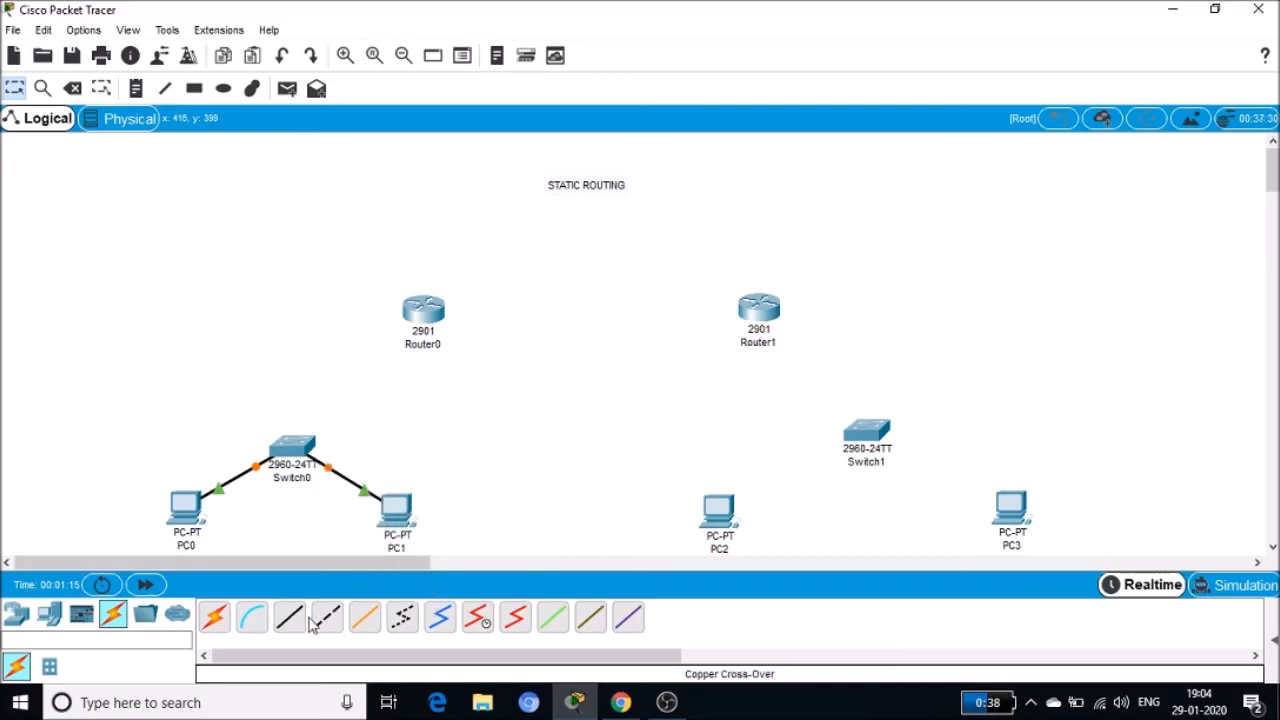
Step: Connect Switch1's FastEthernet0/1 to PC2's FastEthernet0 with a copper straight-through cable
click(860, 435)
click(928, 33)
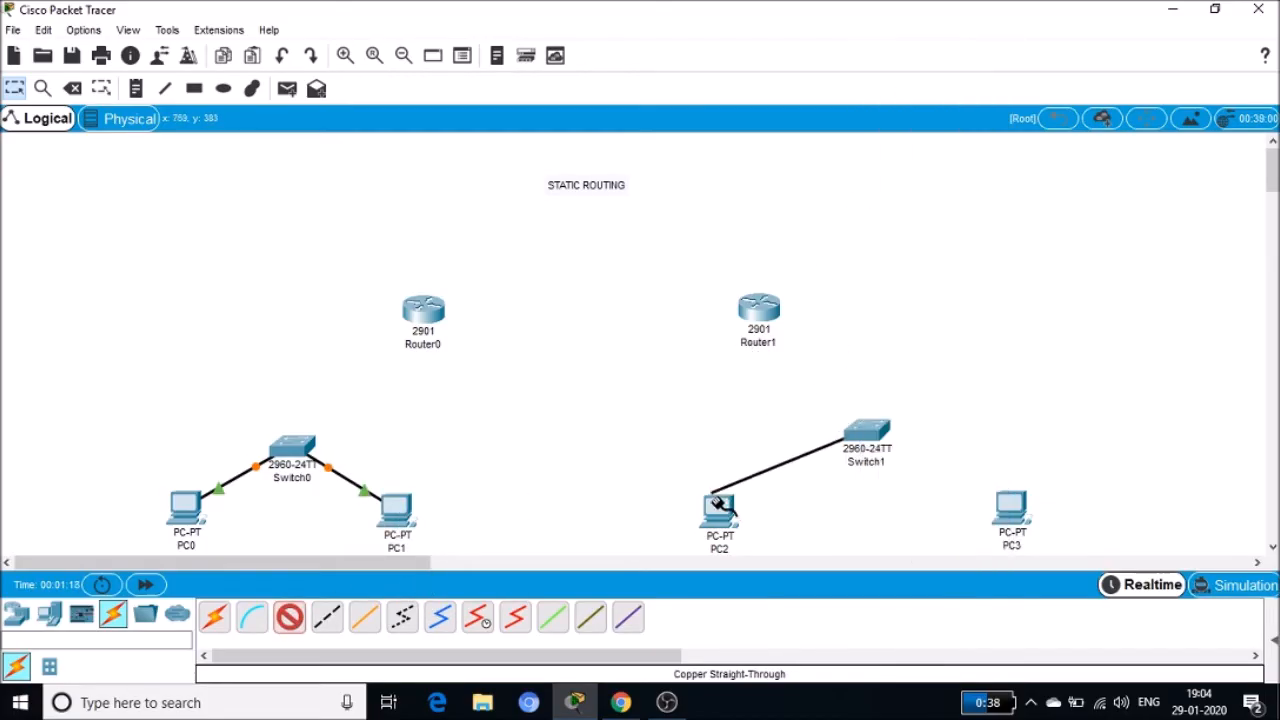
click(720, 514)
click(757, 582)
Step: Connect Switch1's FastEthernet0/2 to PC3's FastEthernet0 with a copper straight-through cable
click(289, 617)
click(860, 435)
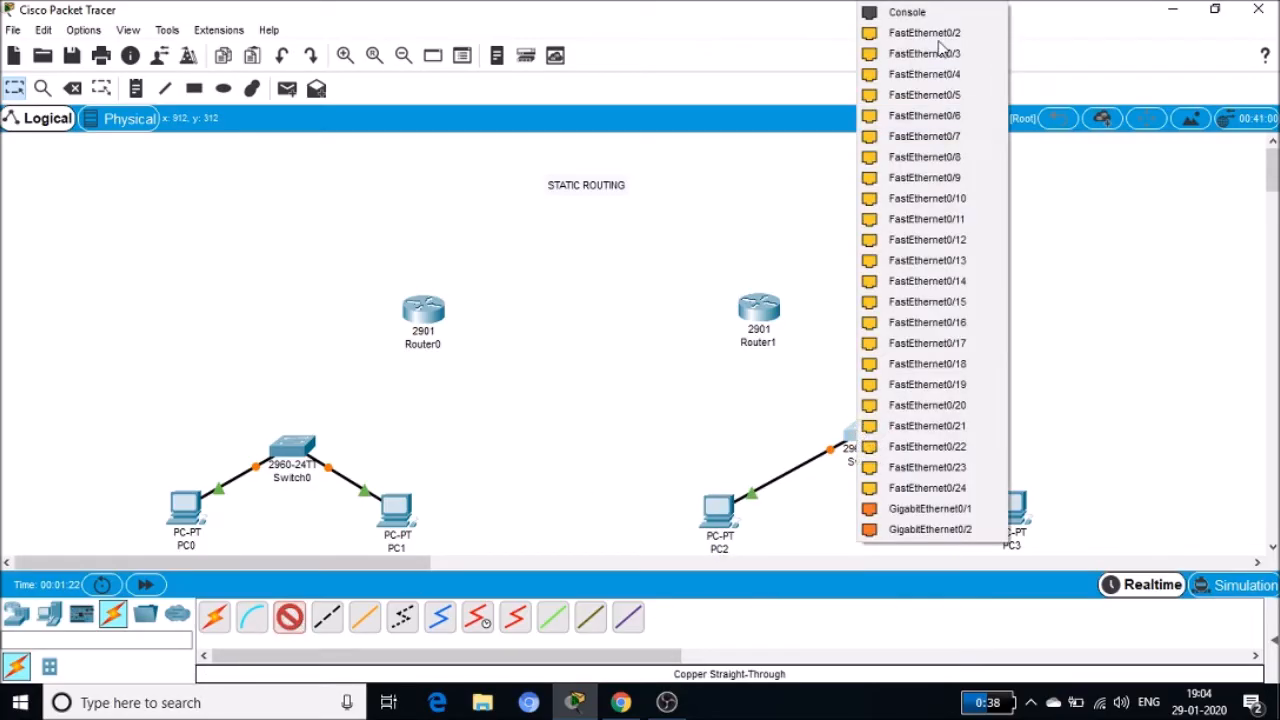
click(929, 32)
click(1013, 505)
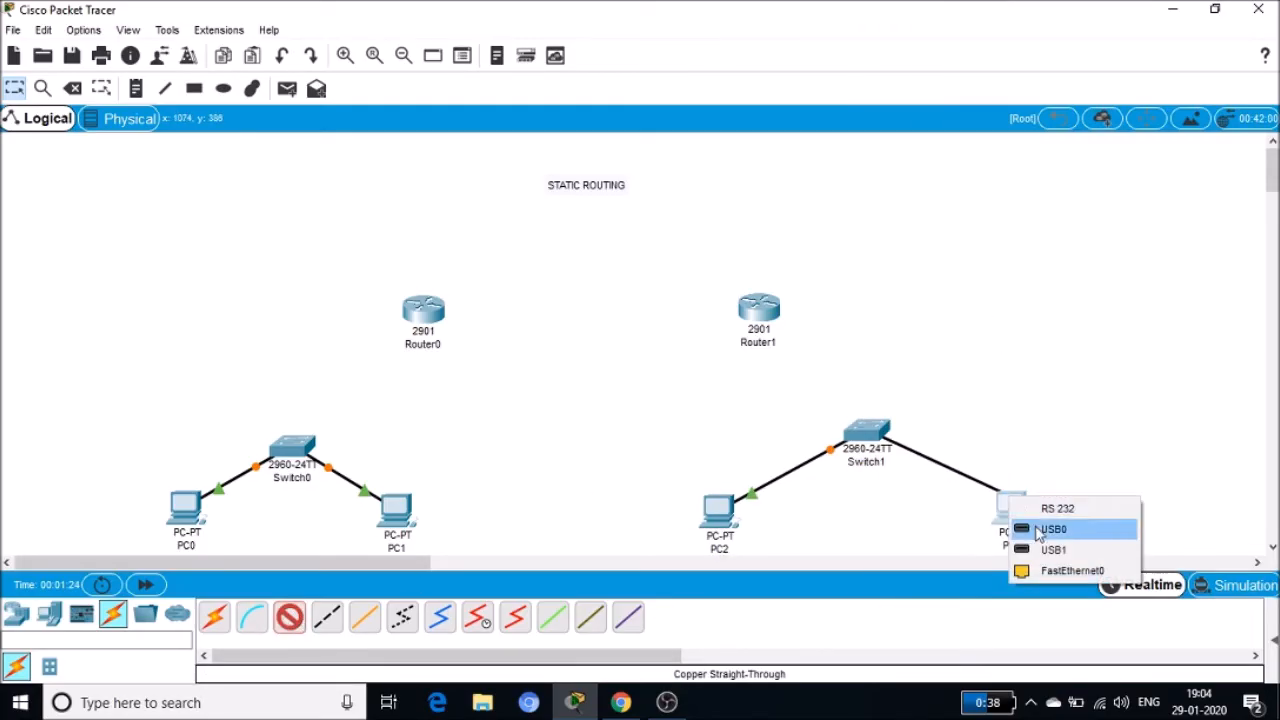
click(1050, 568)
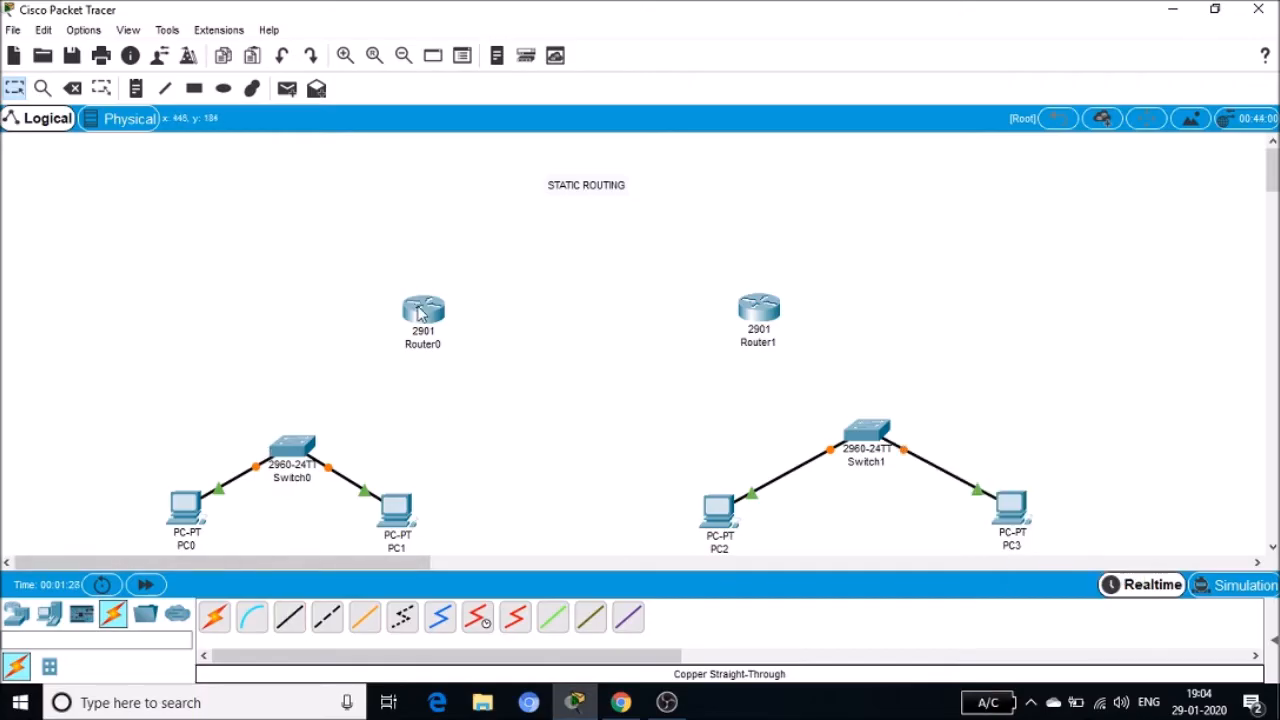
Step: Connect Router0's GigabitEthernet0/0 to Switch0's FastEthernet0/3 with a copper straight-through cable
click(296, 621)
click(423, 312)
click(440, 354)
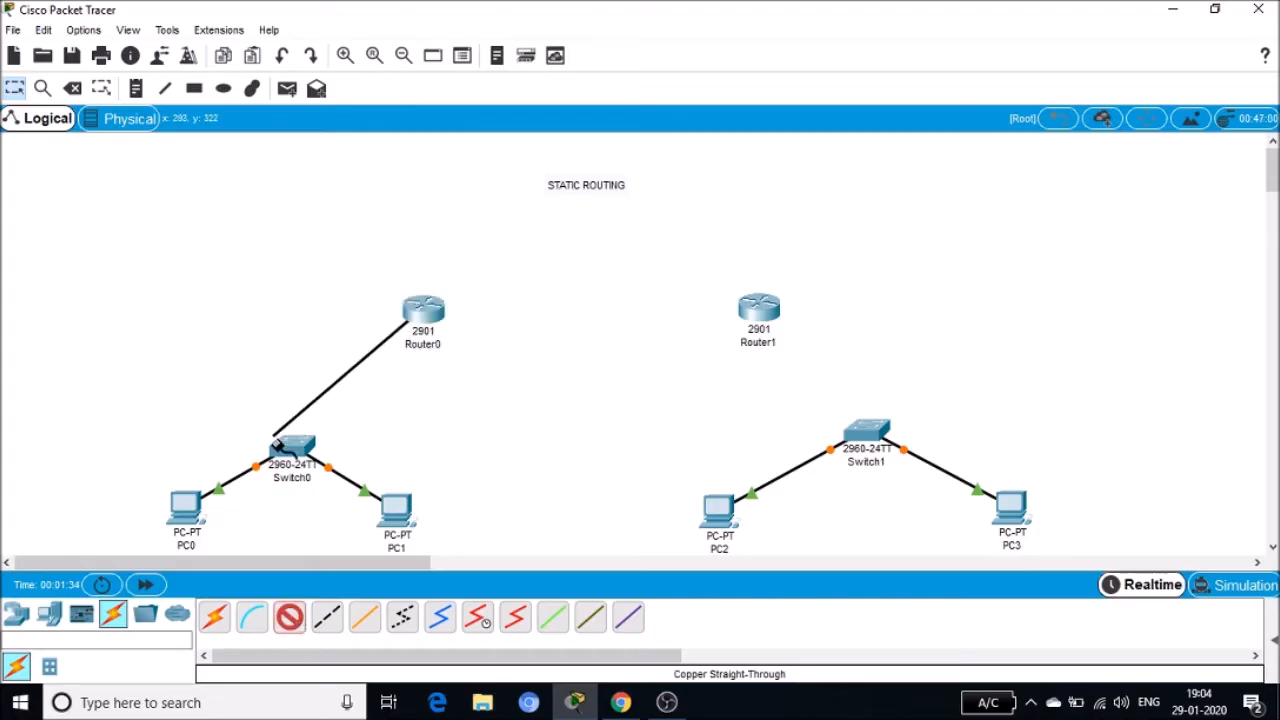
click(292, 446)
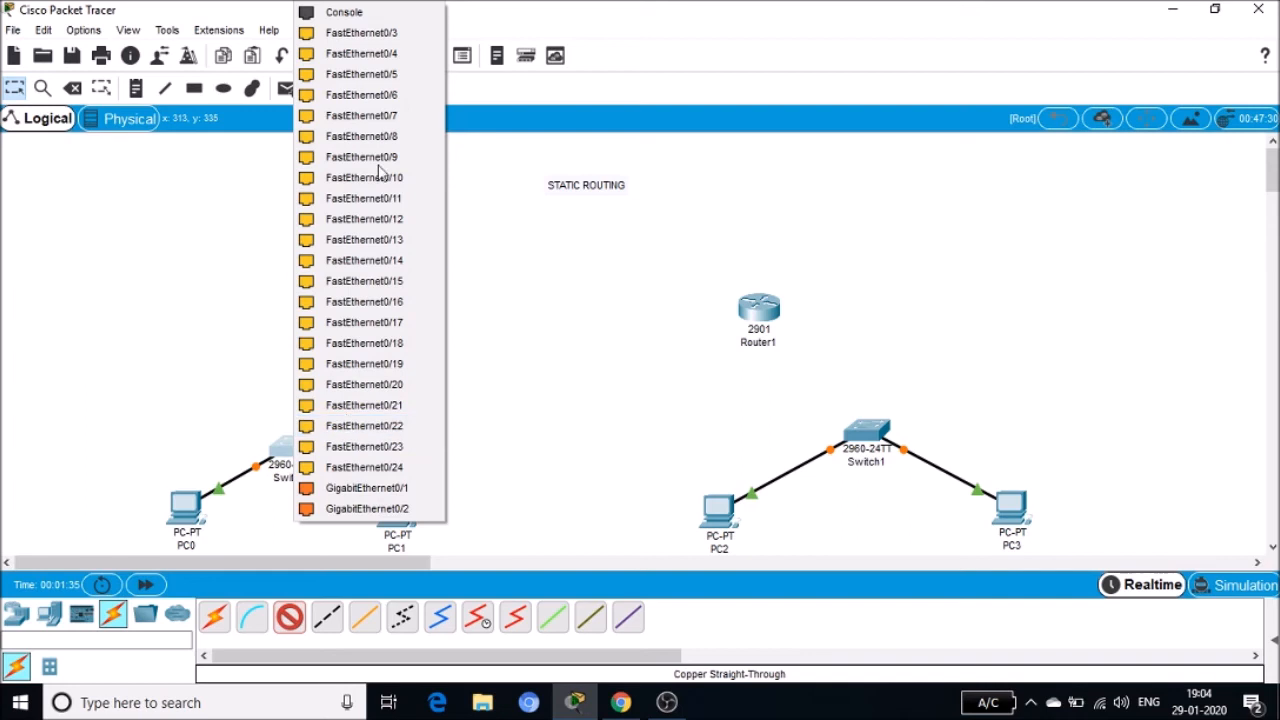
click(388, 40)
Step: Connect Router1's GigabitEthernet0/0 to Switch1's FastEthernet0/3 with a copper straight-through cable
click(326, 617)
click(760, 308)
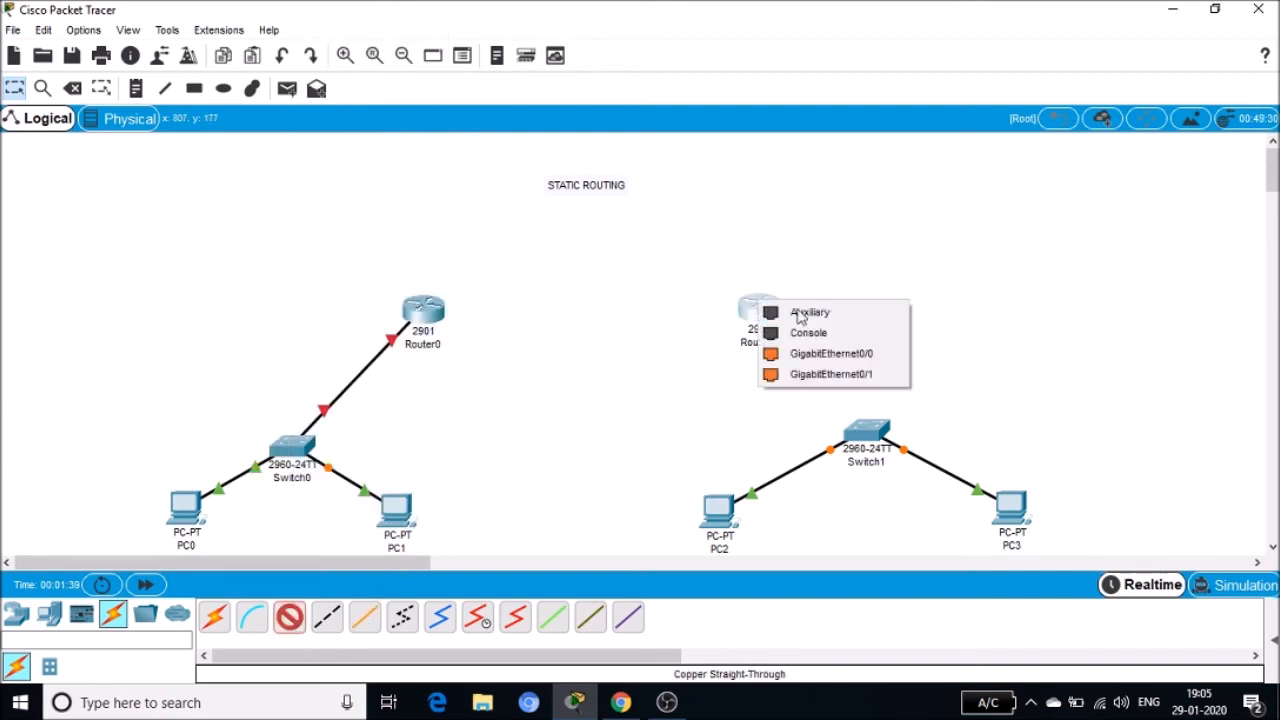
click(820, 354)
click(868, 430)
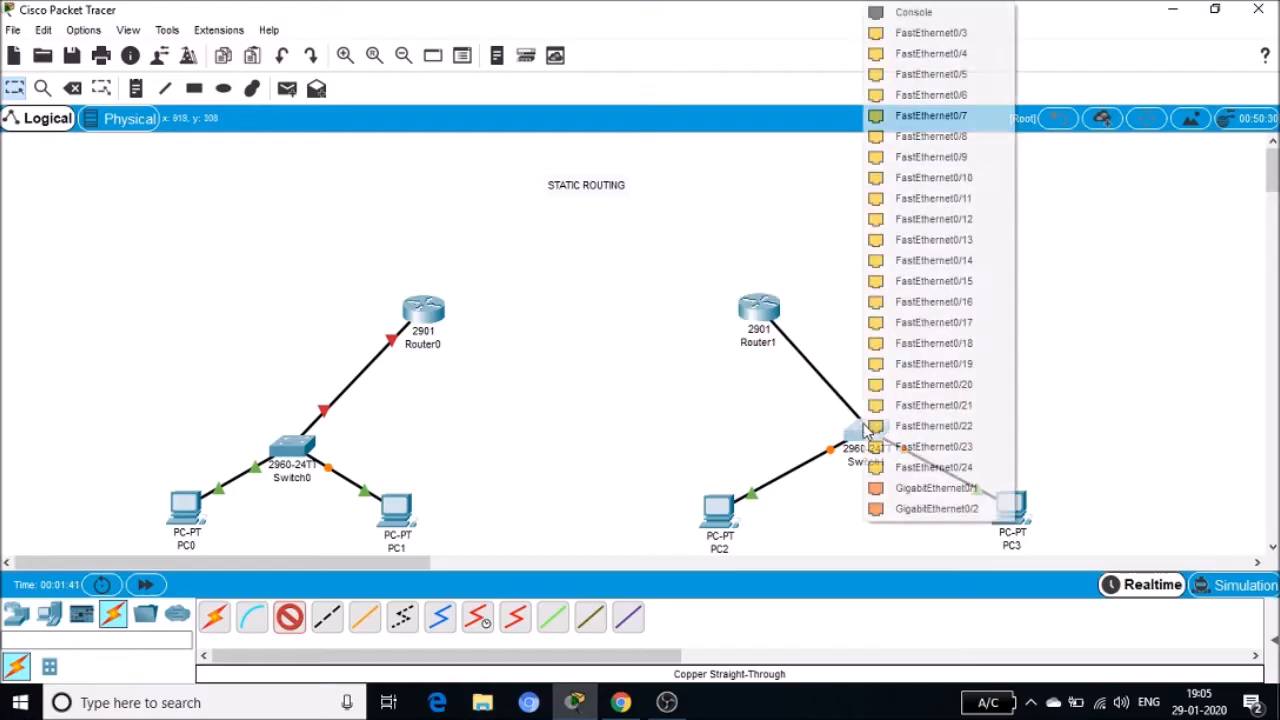
click(932, 33)
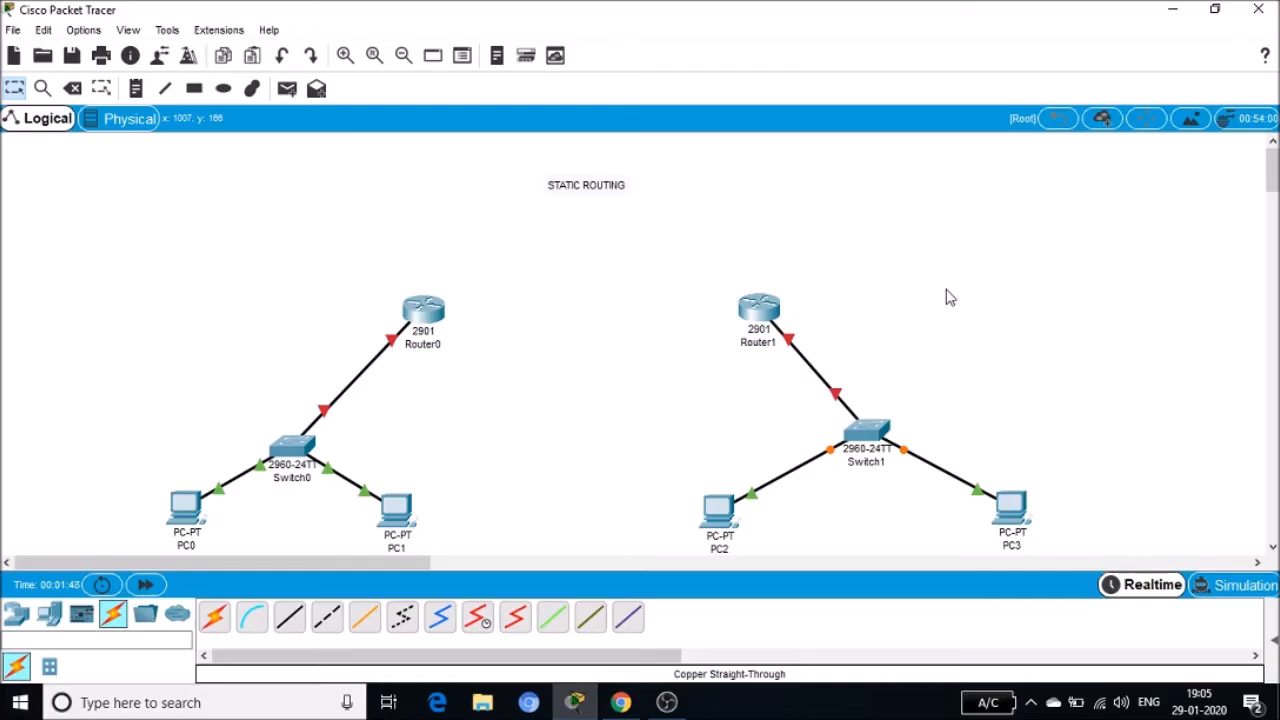
Step: Install an HWIC-2T serial module in the leftmost expansion slot of Router0
mouse_move(437, 310)
mouse_move(762, 320)
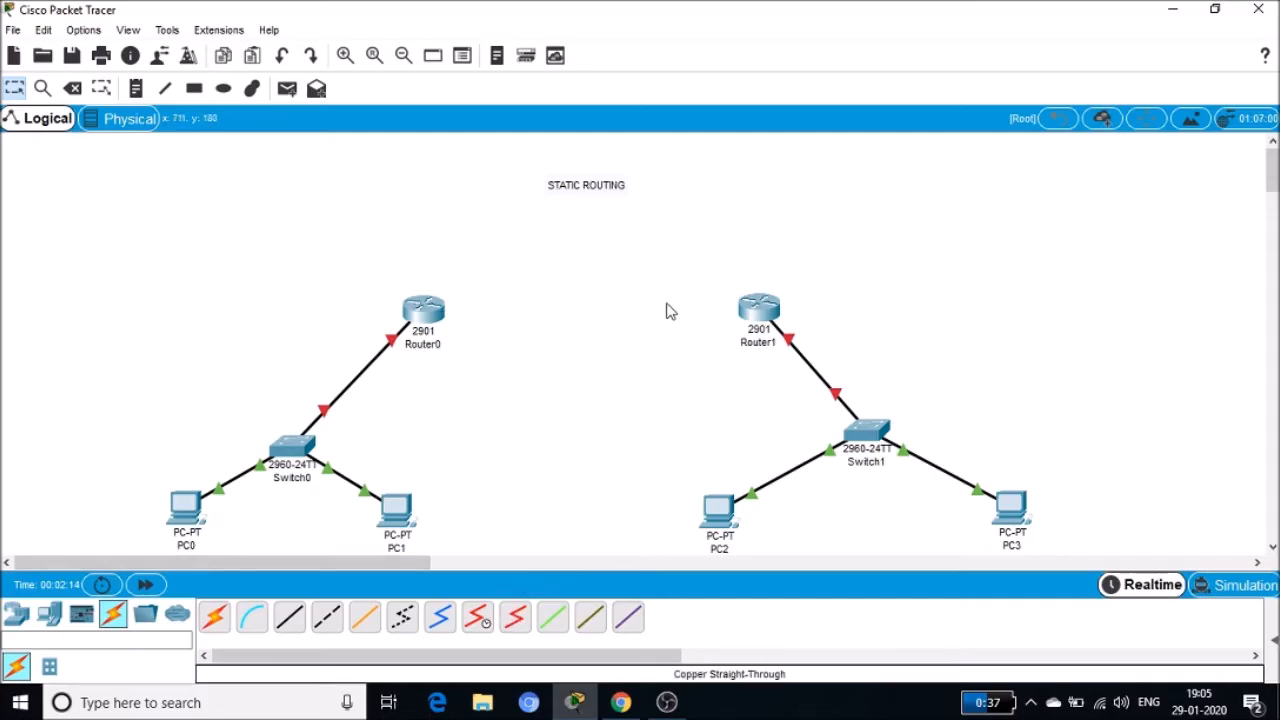
click(428, 318)
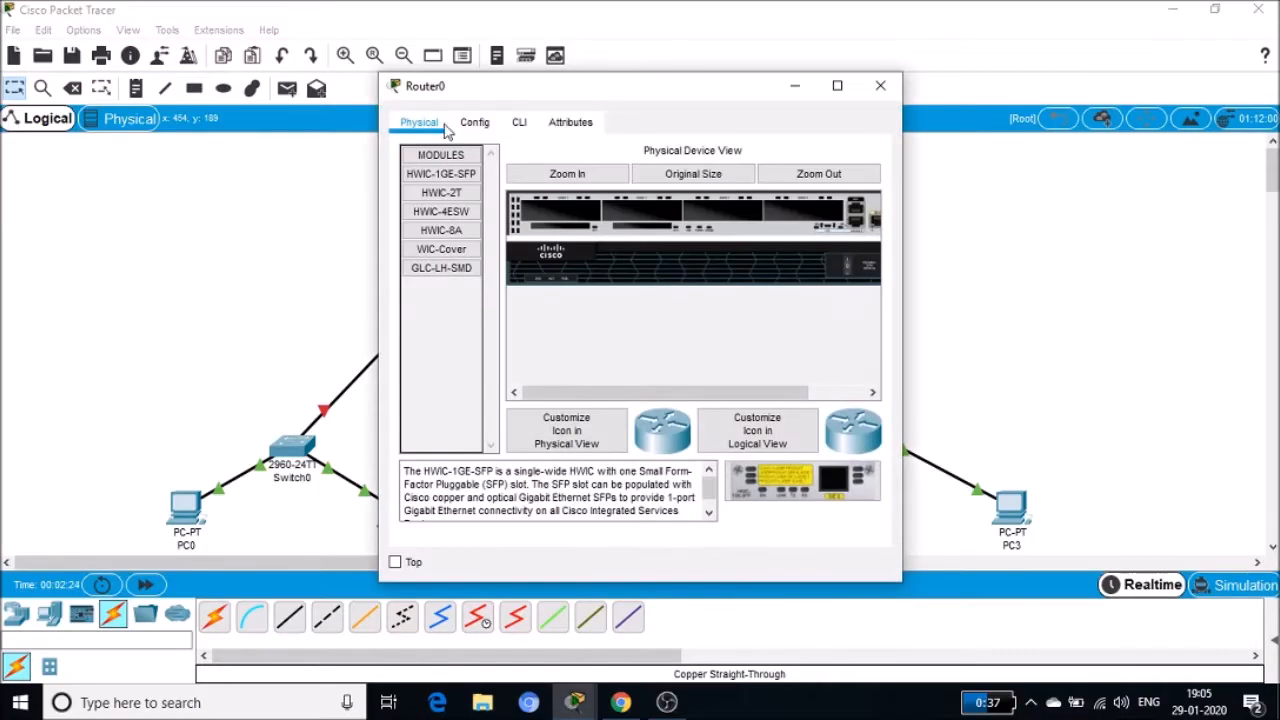
click(837, 85)
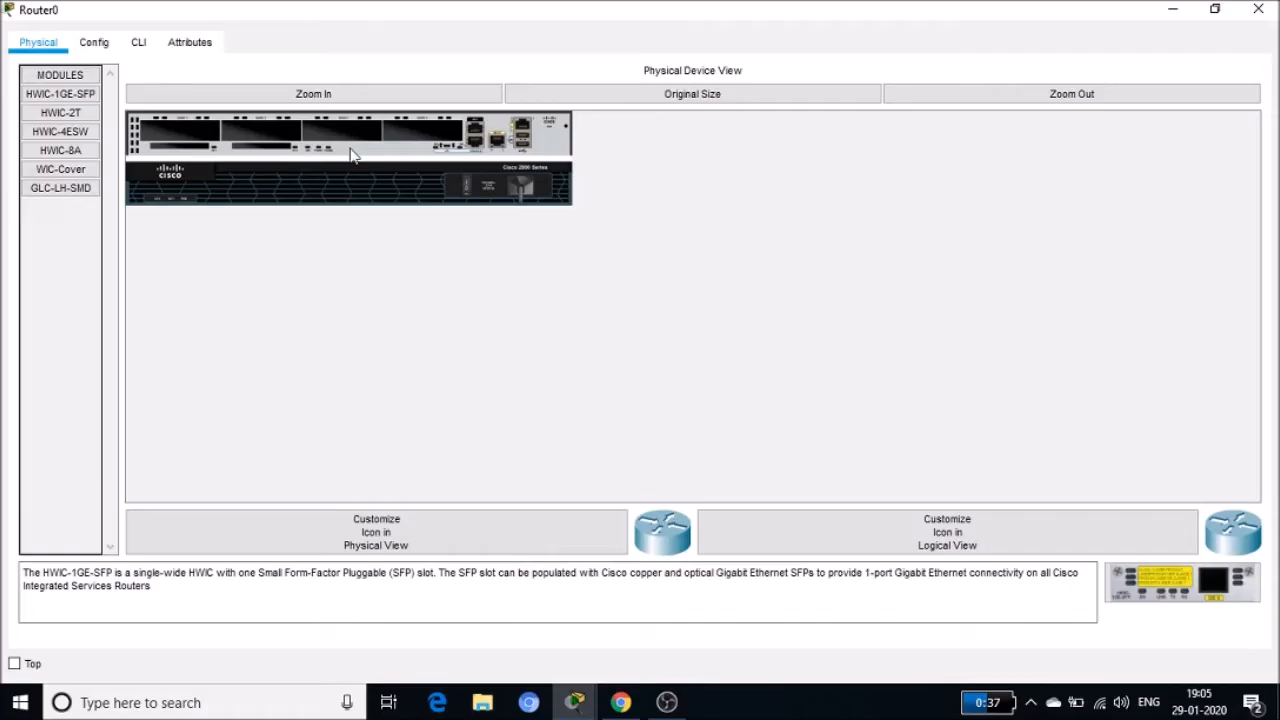
click(72, 112)
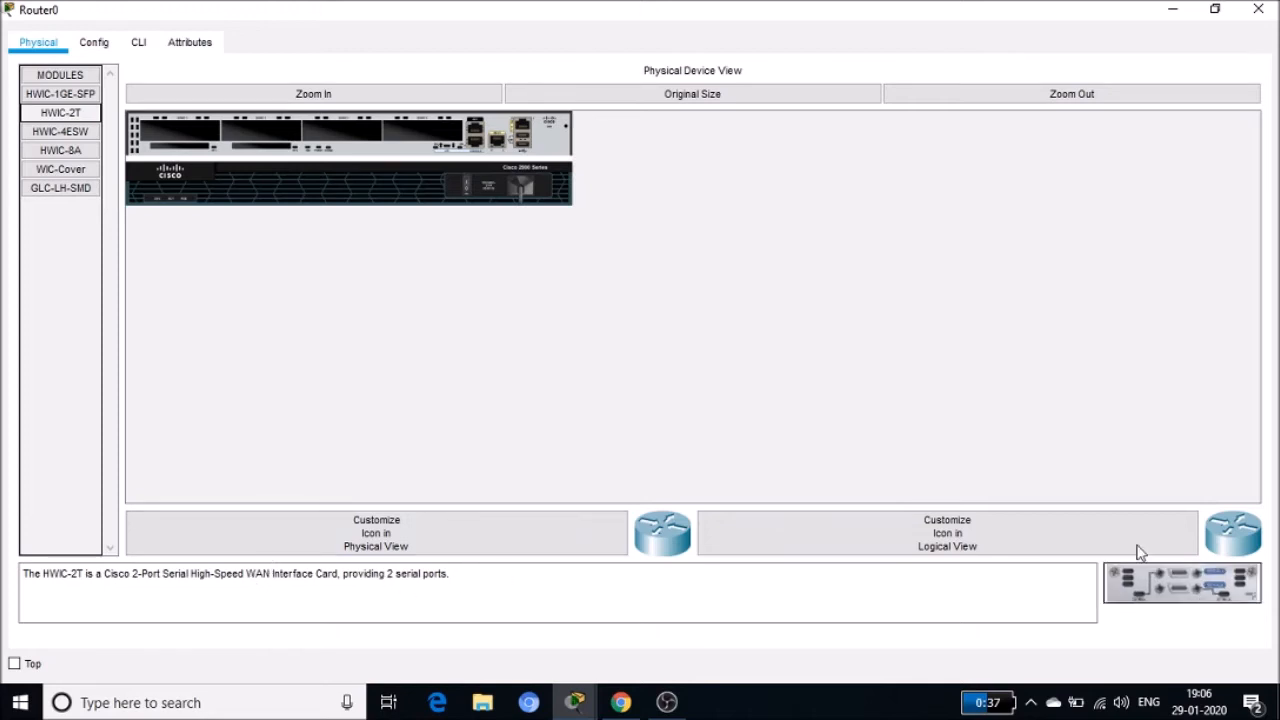
drag(1194, 594, 176, 136)
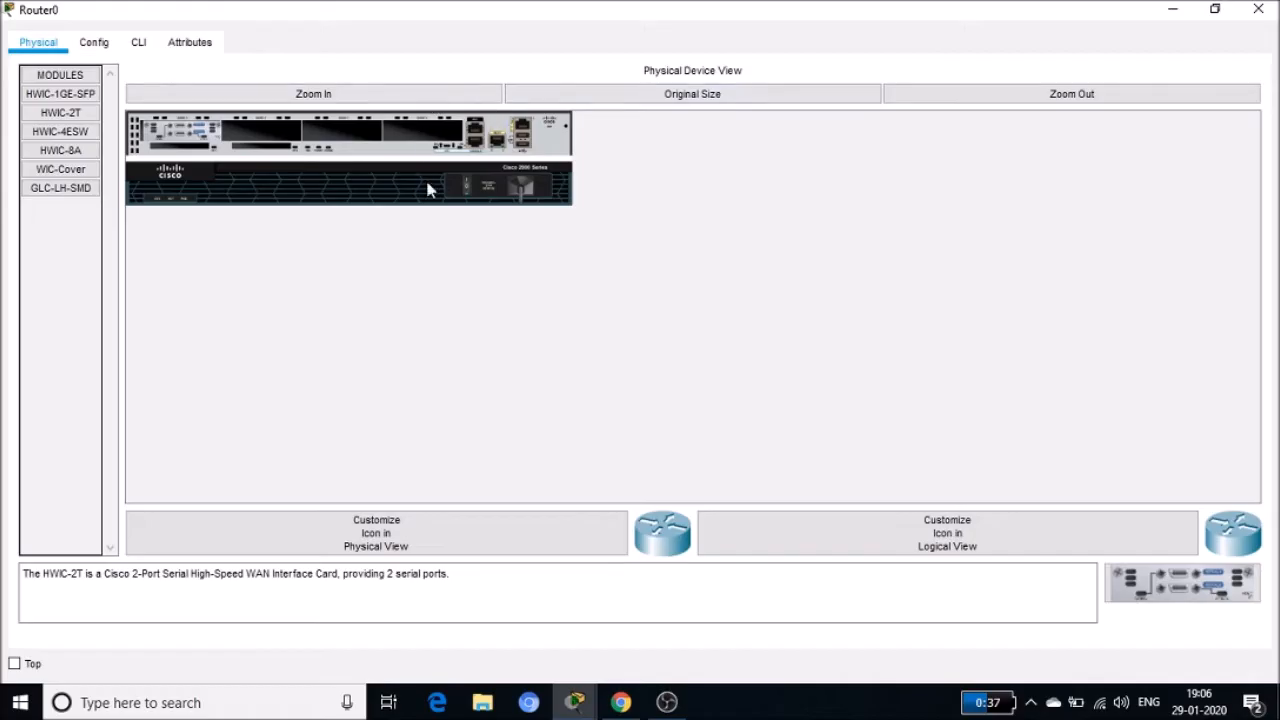
click(1258, 12)
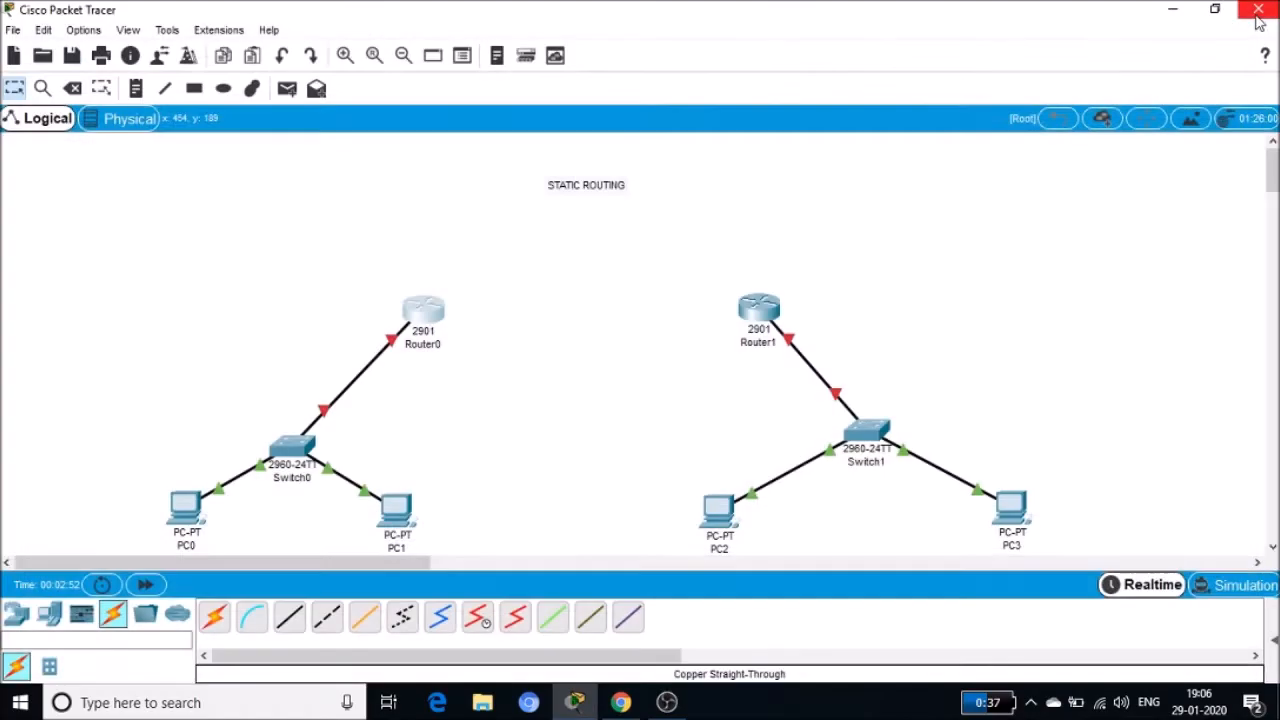
Step: Install an HWIC-2T serial module in the leftmost expansion slot of Router1
click(760, 310)
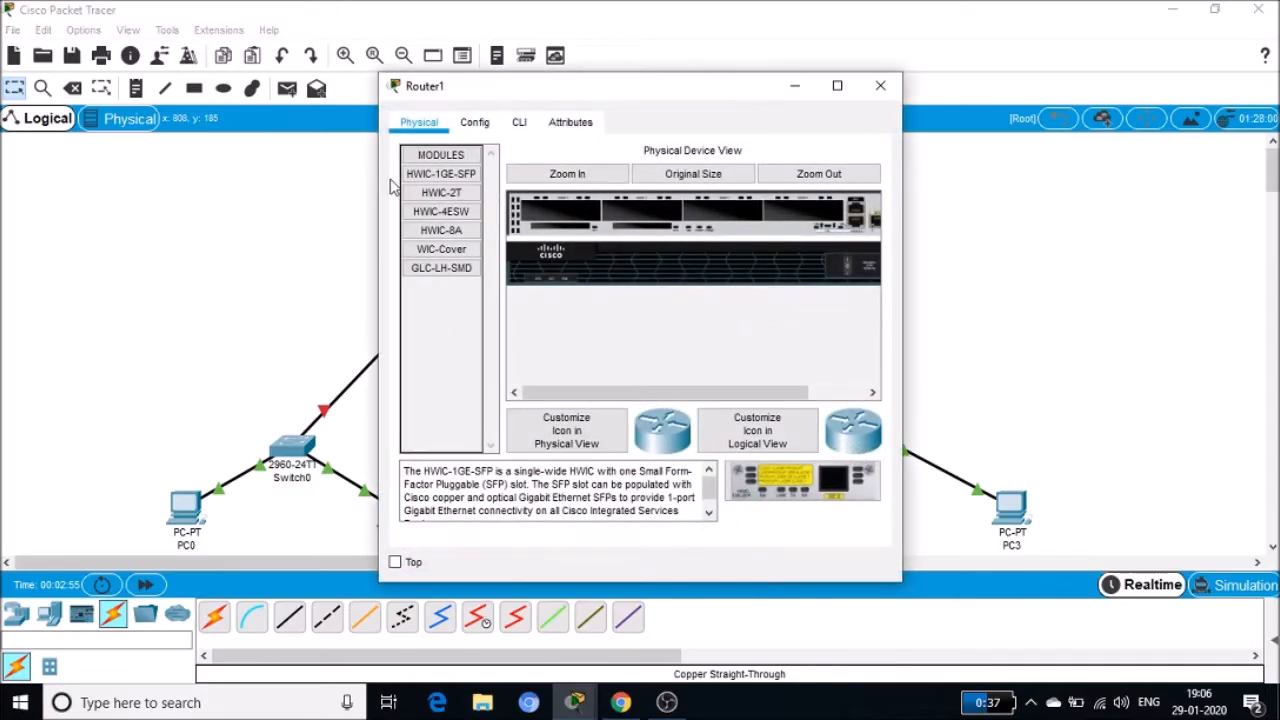
click(837, 85)
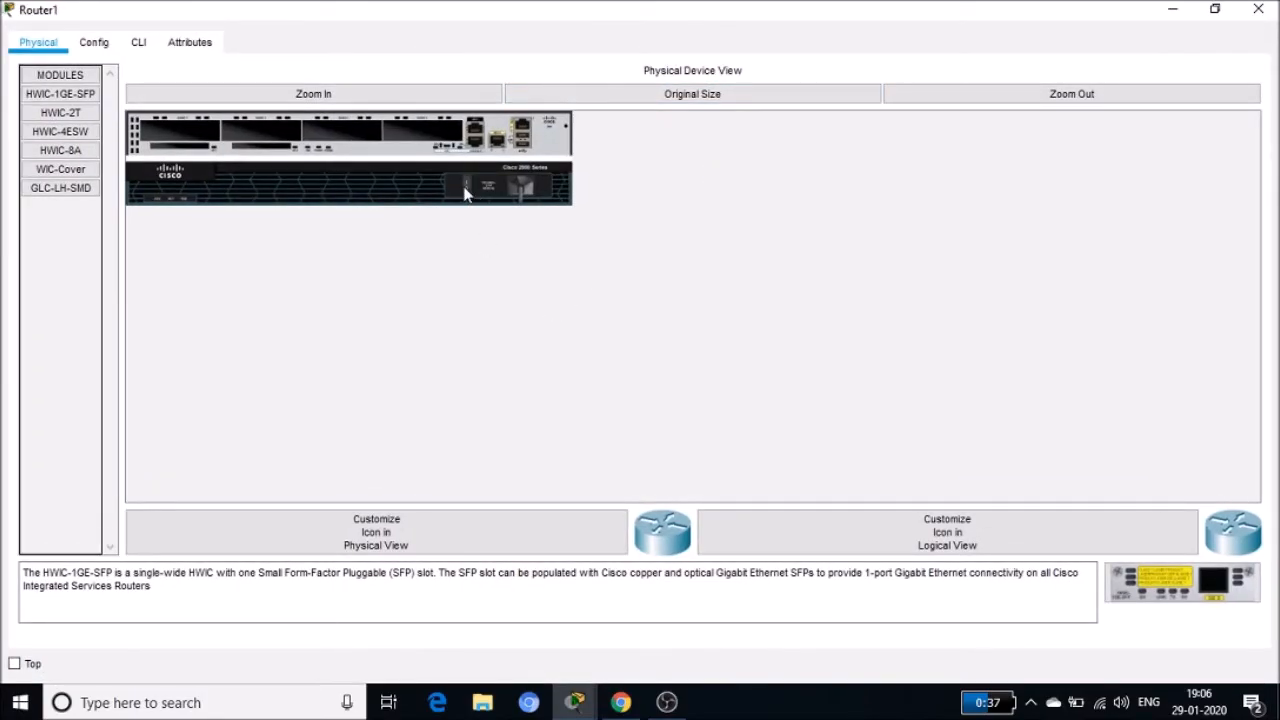
click(61, 115)
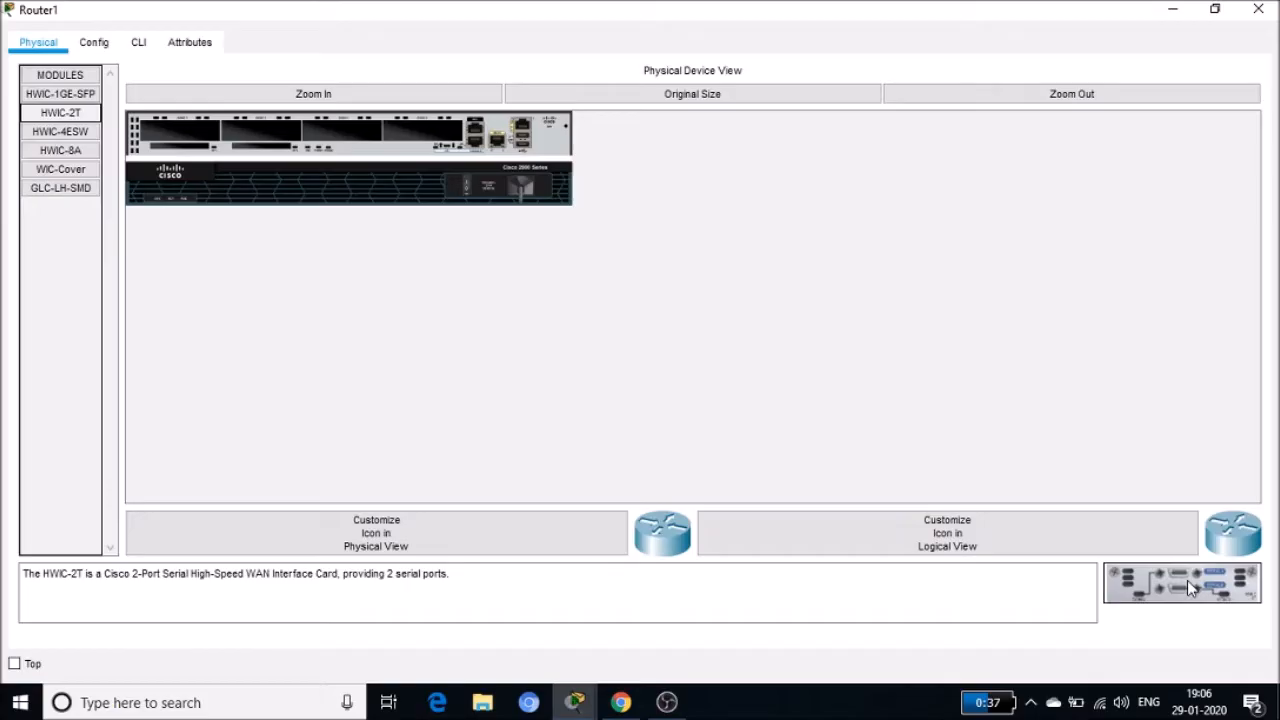
drag(1187, 580, 180, 135)
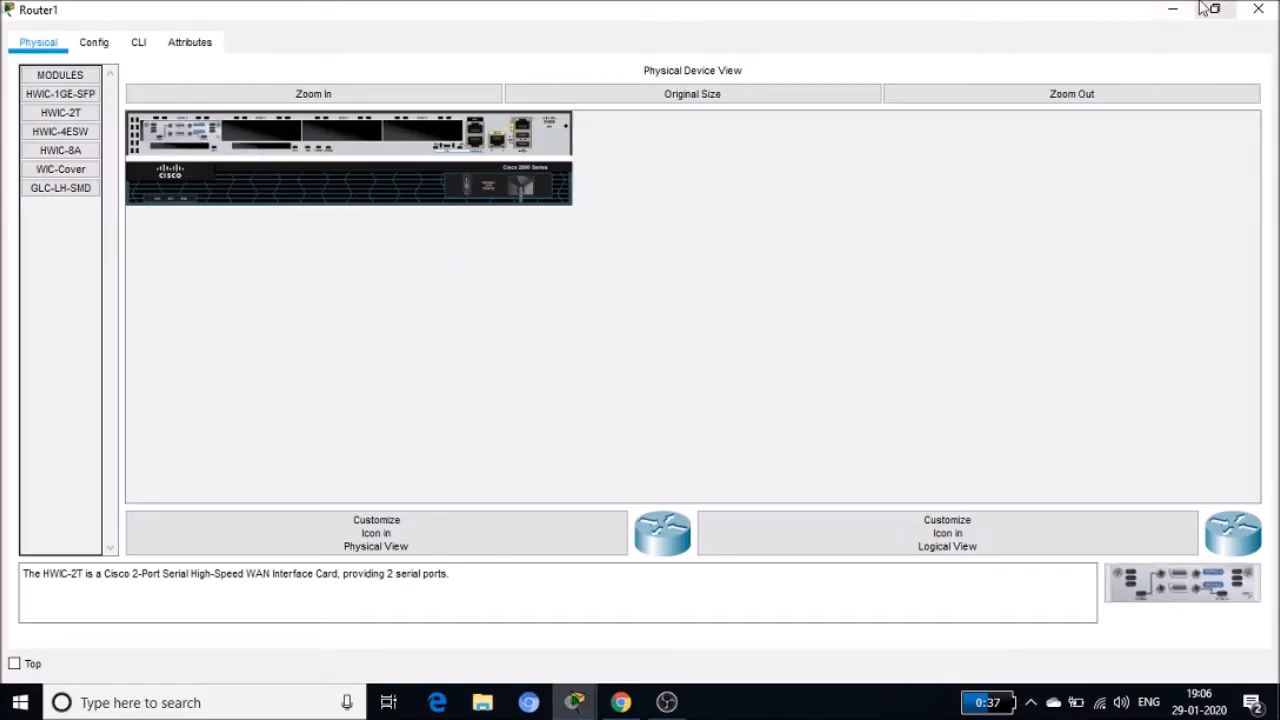
click(1258, 10)
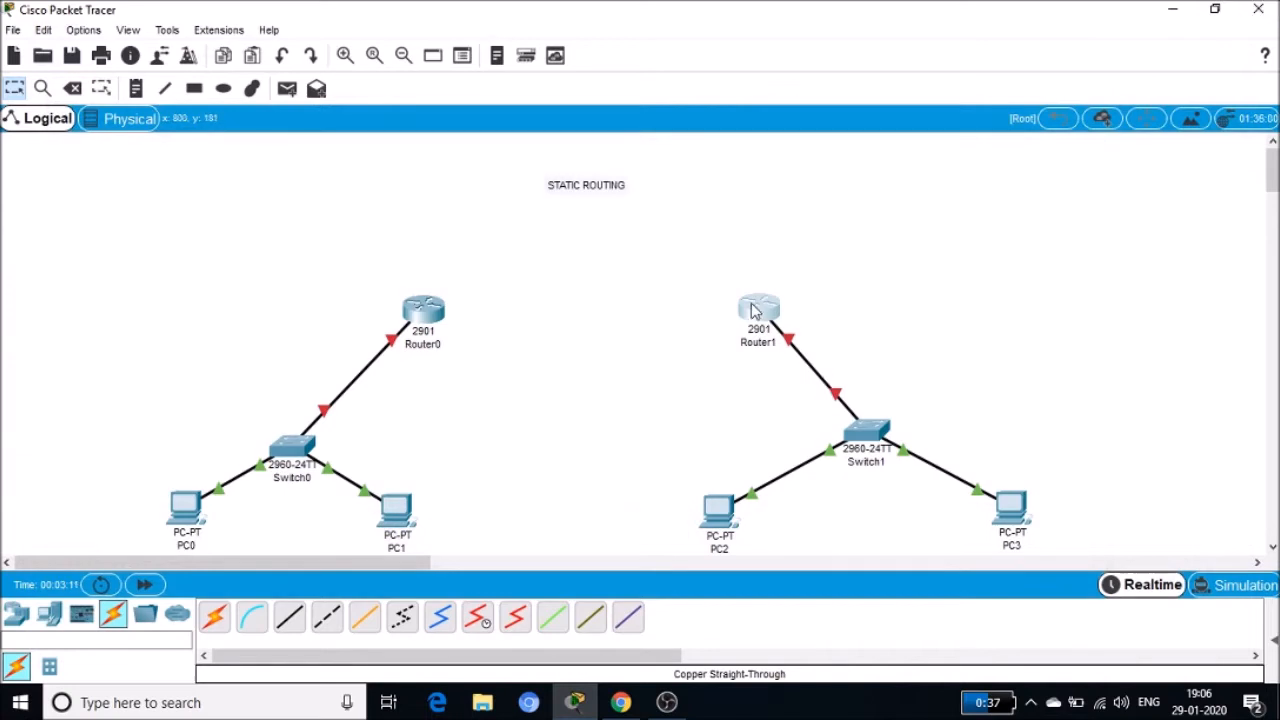
Step: Connect Router0's Serial0/3/0 to a serial port on Router1 with a Serial DTE cable
mouse_move(754, 311)
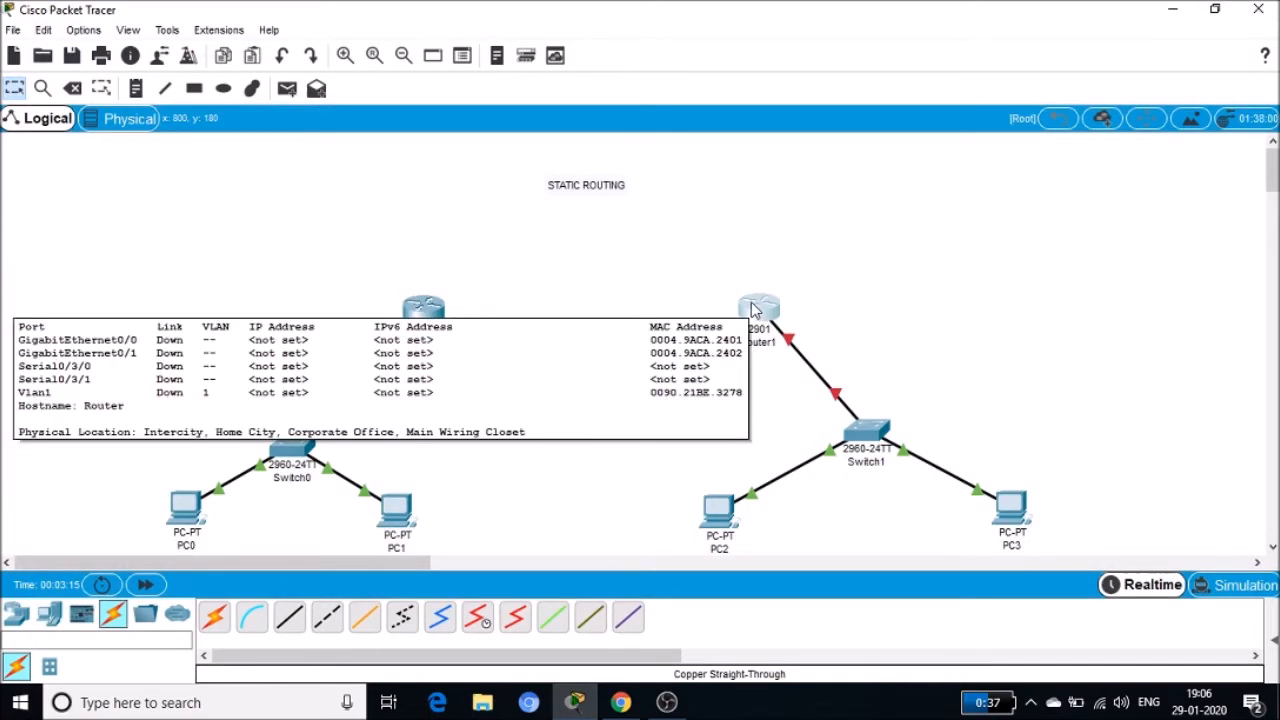
click(517, 622)
click(426, 306)
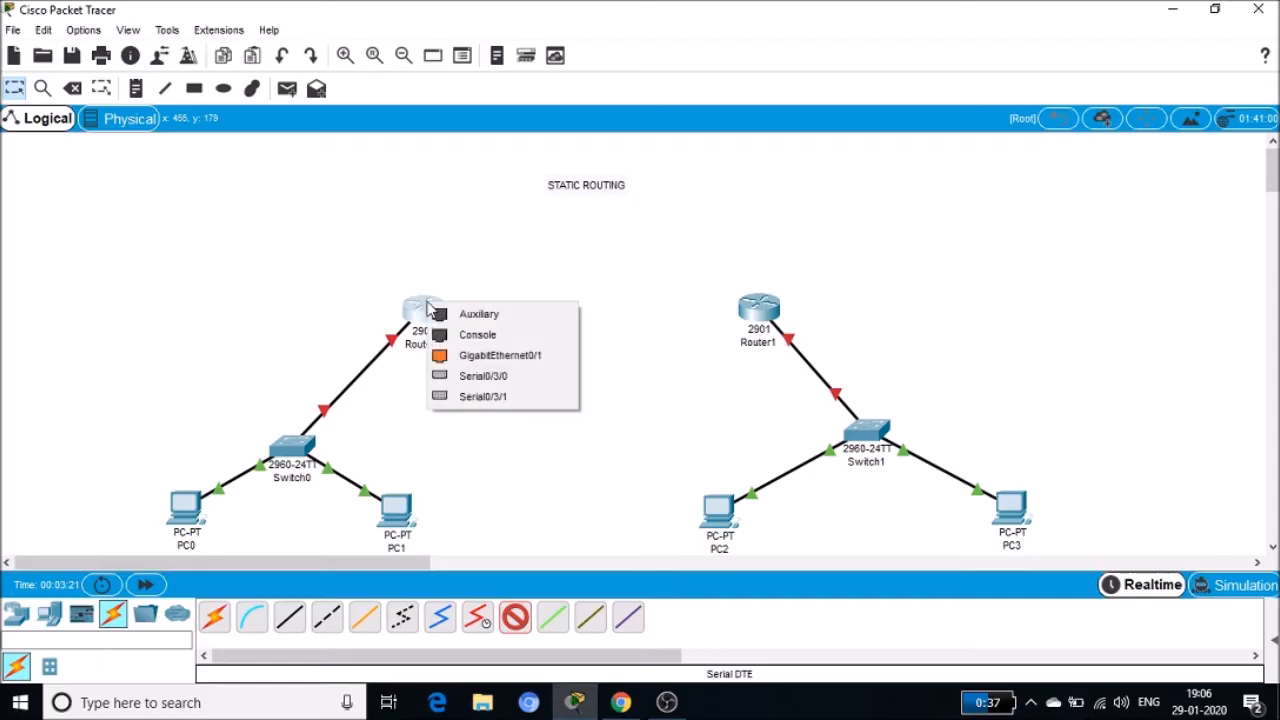
click(495, 376)
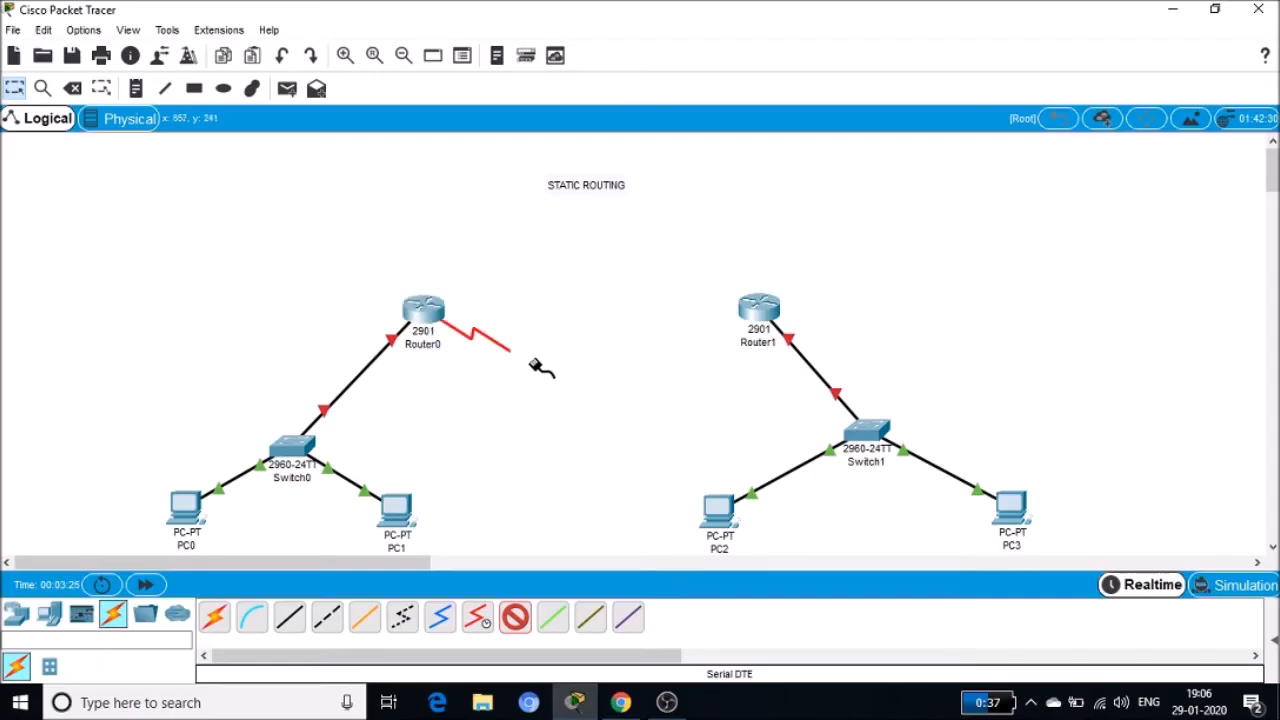
click(760, 314)
click(801, 399)
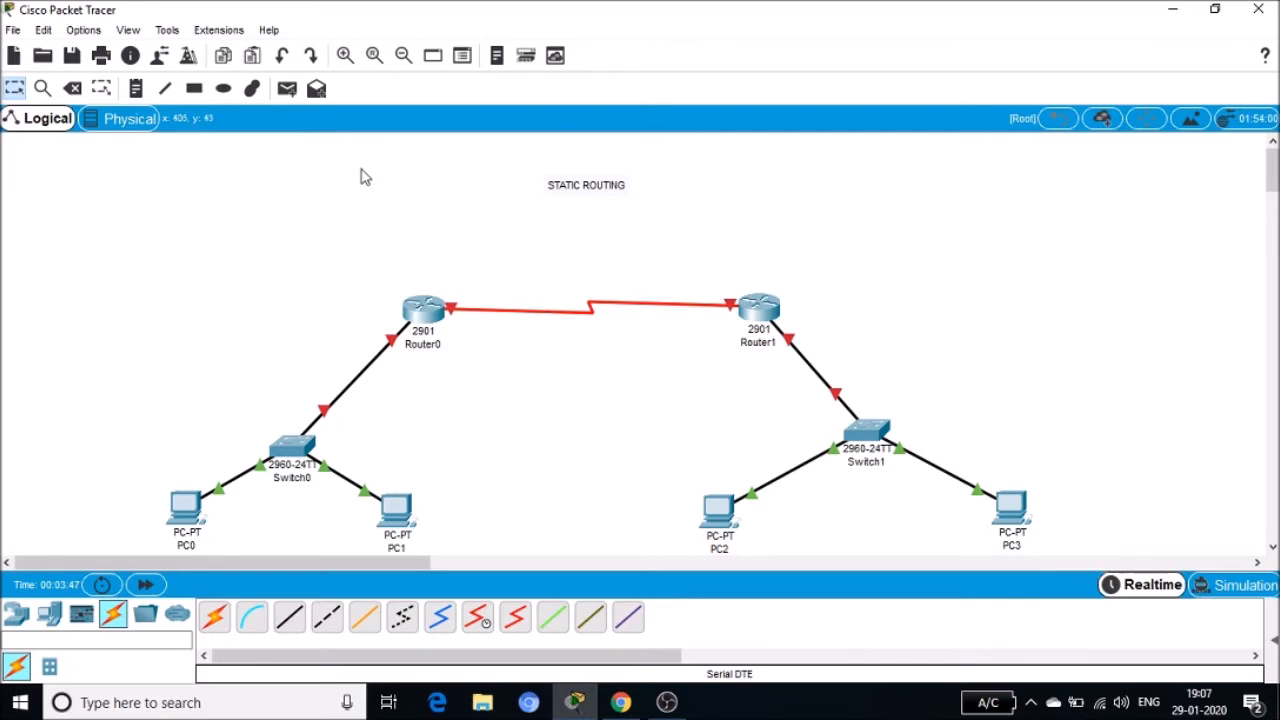
Step: Place the note 192.168.10.0 beside Router0's network and the note 192.168.20.0 beside Router1's network
click(137, 89)
click(232, 298)
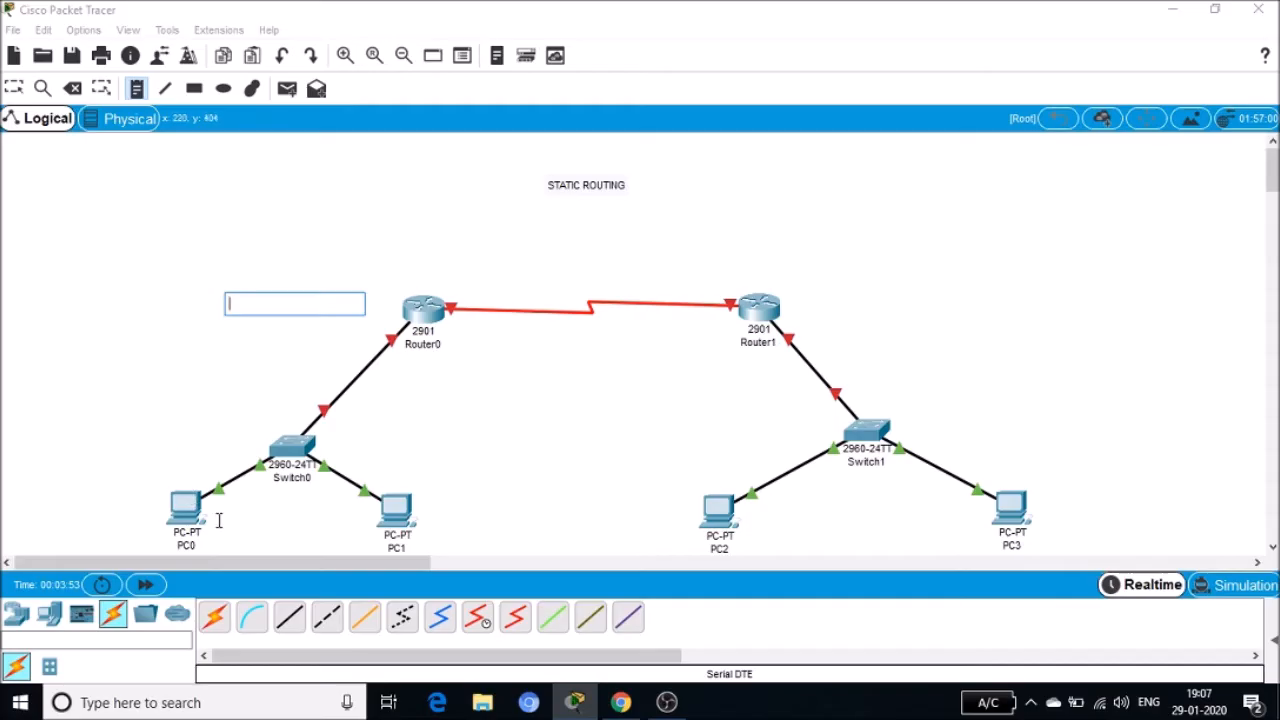
text(192.168.10.0)
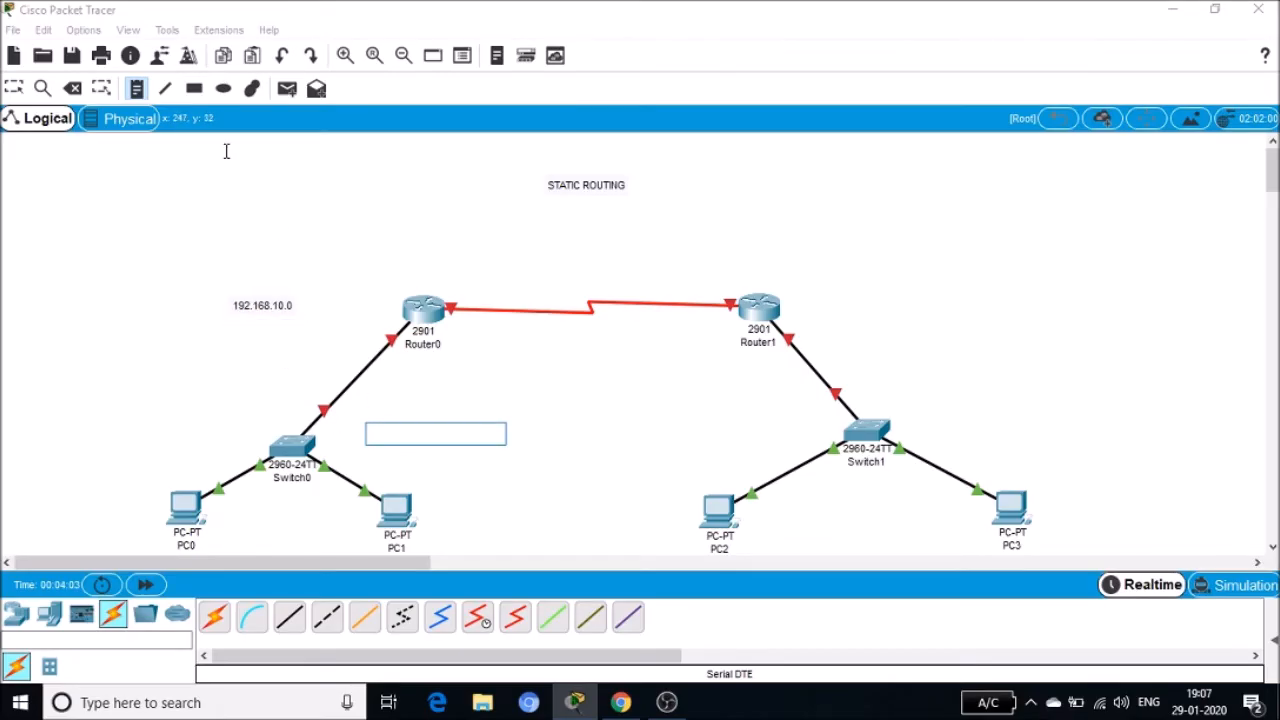
click(141, 90)
click(856, 346)
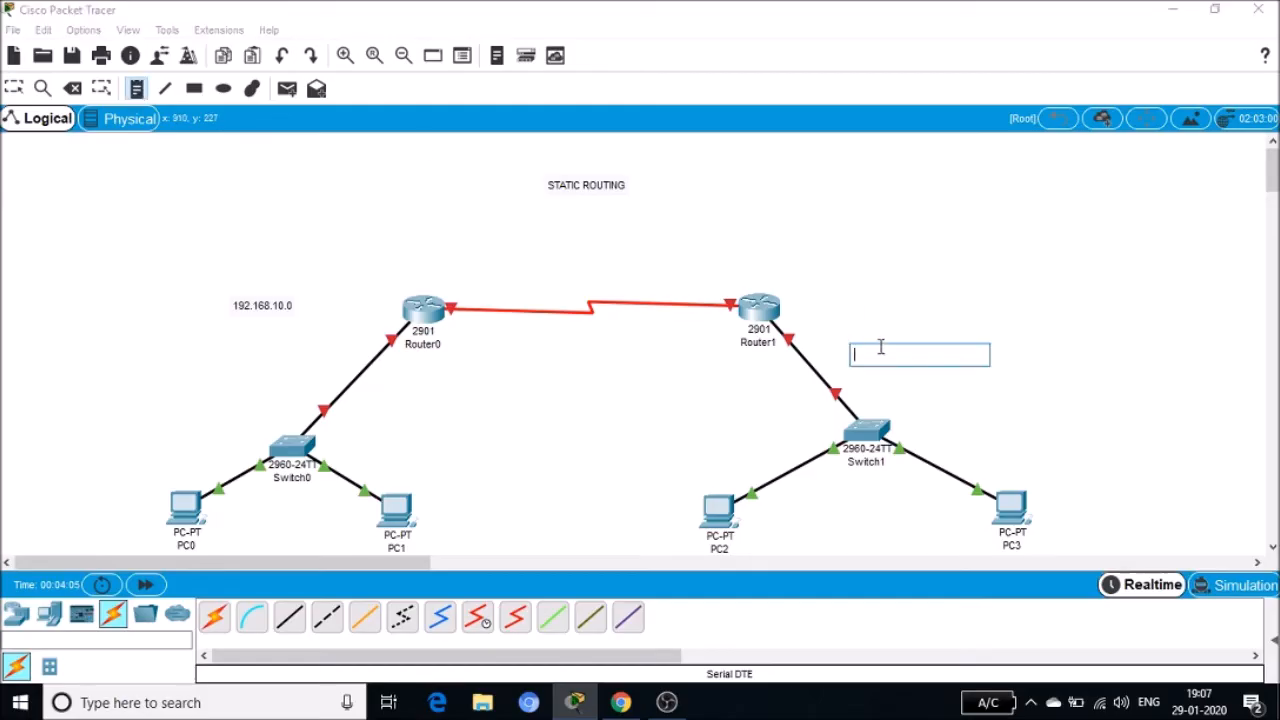
text(192.168.20.0)
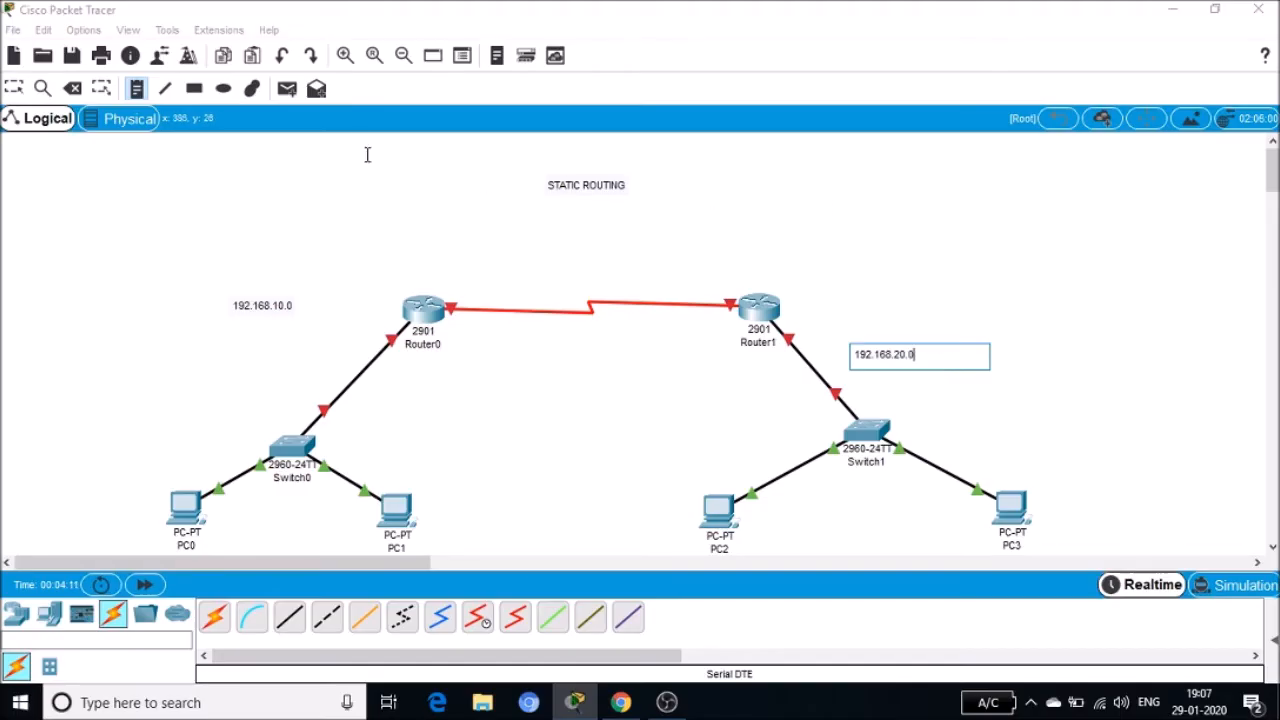
Step: Place the note 192.168.30.0 above the serial link between the routers and return to the selection tool
click(139, 96)
click(499, 251)
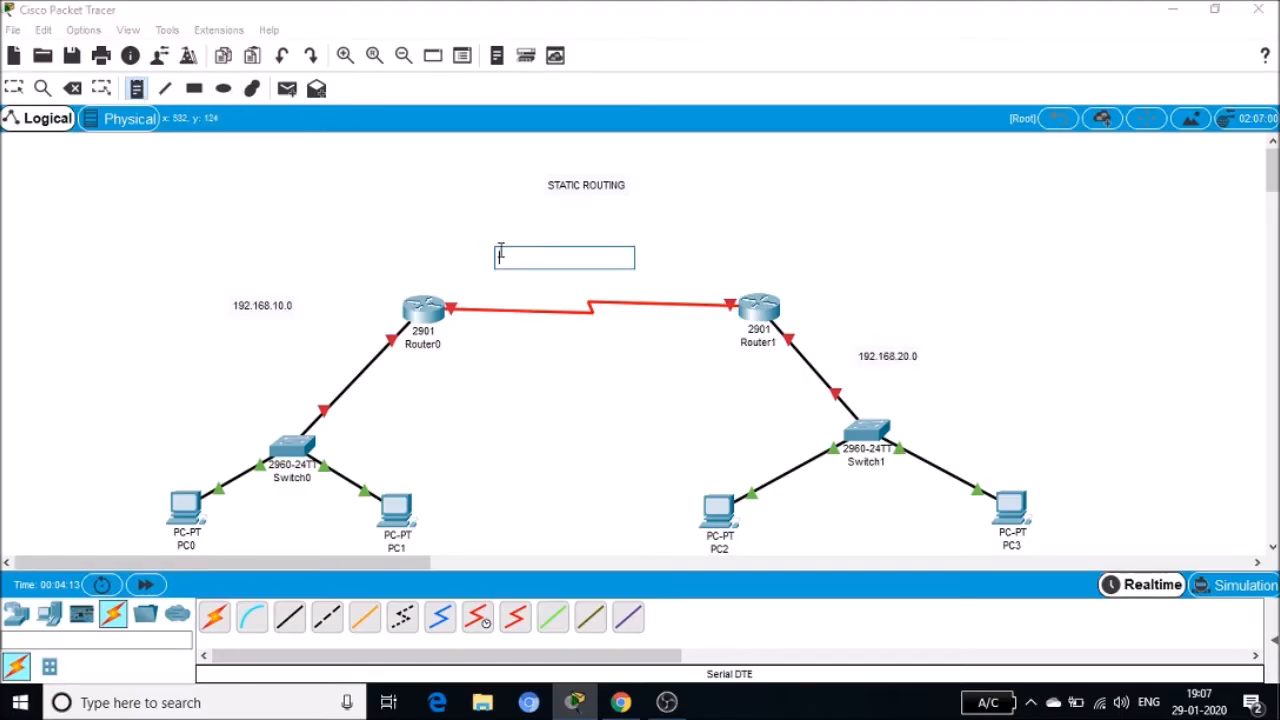
text(192.168.30.0)
click(740, 251)
click(740, 251)
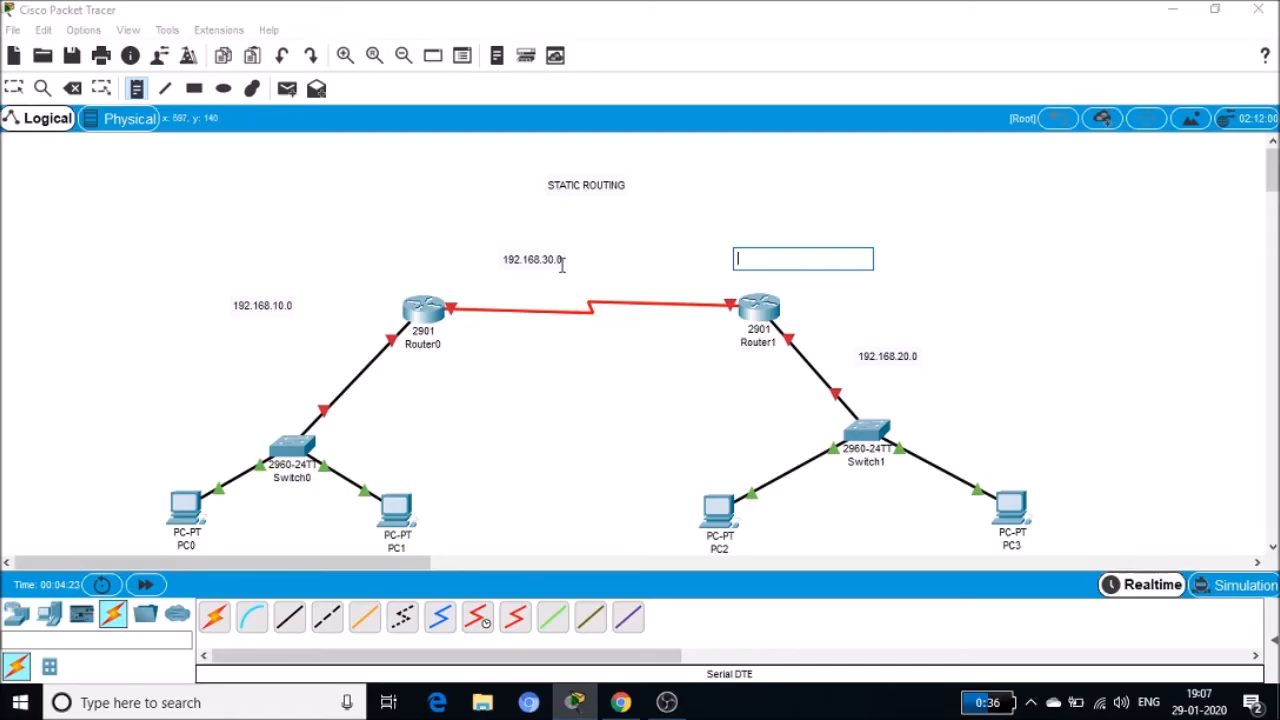
click(190, 516)
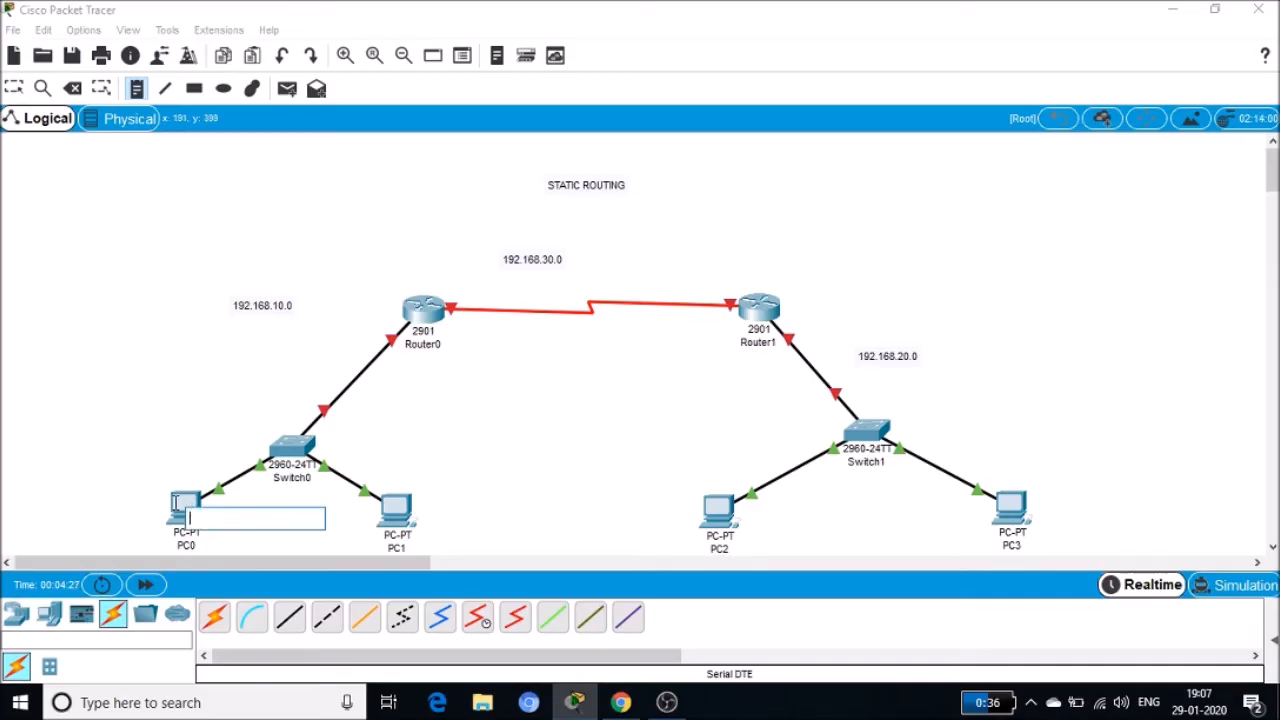
click(14, 88)
Step: Configure PC0 with the static IP address 192.168.10.2 and subnet mask 255.255.255.0
click(186, 500)
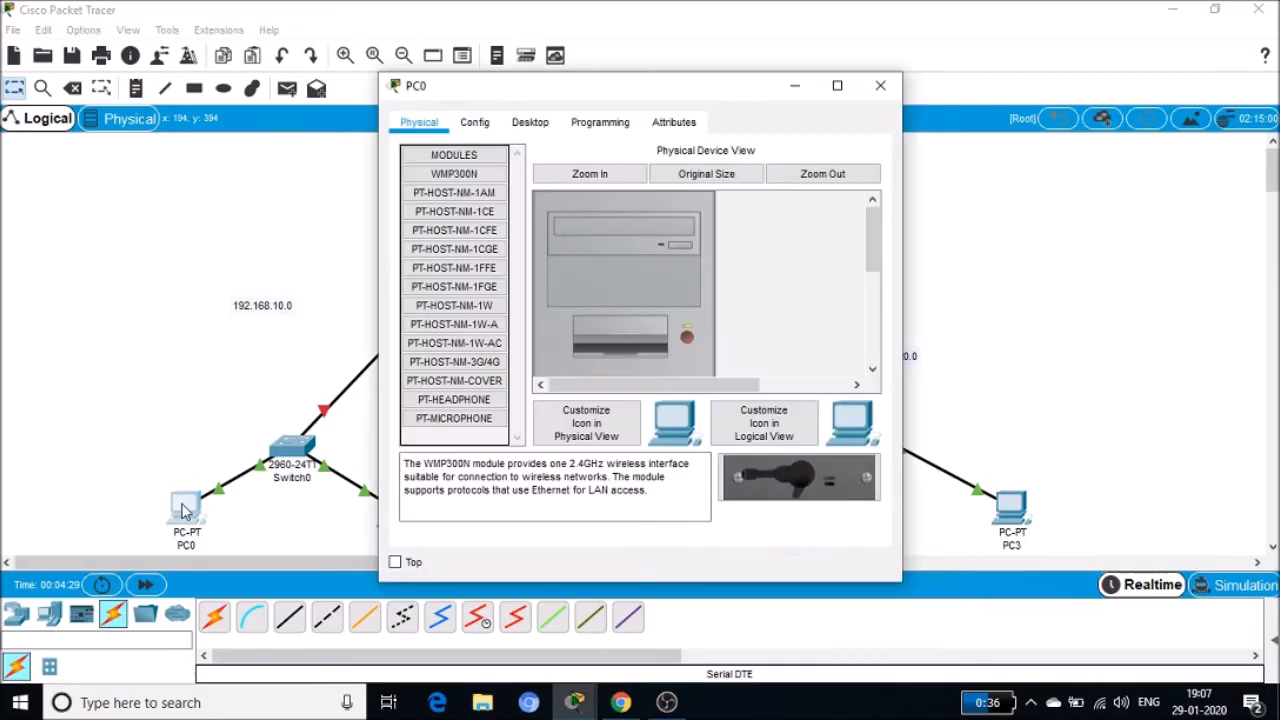
click(536, 124)
click(472, 218)
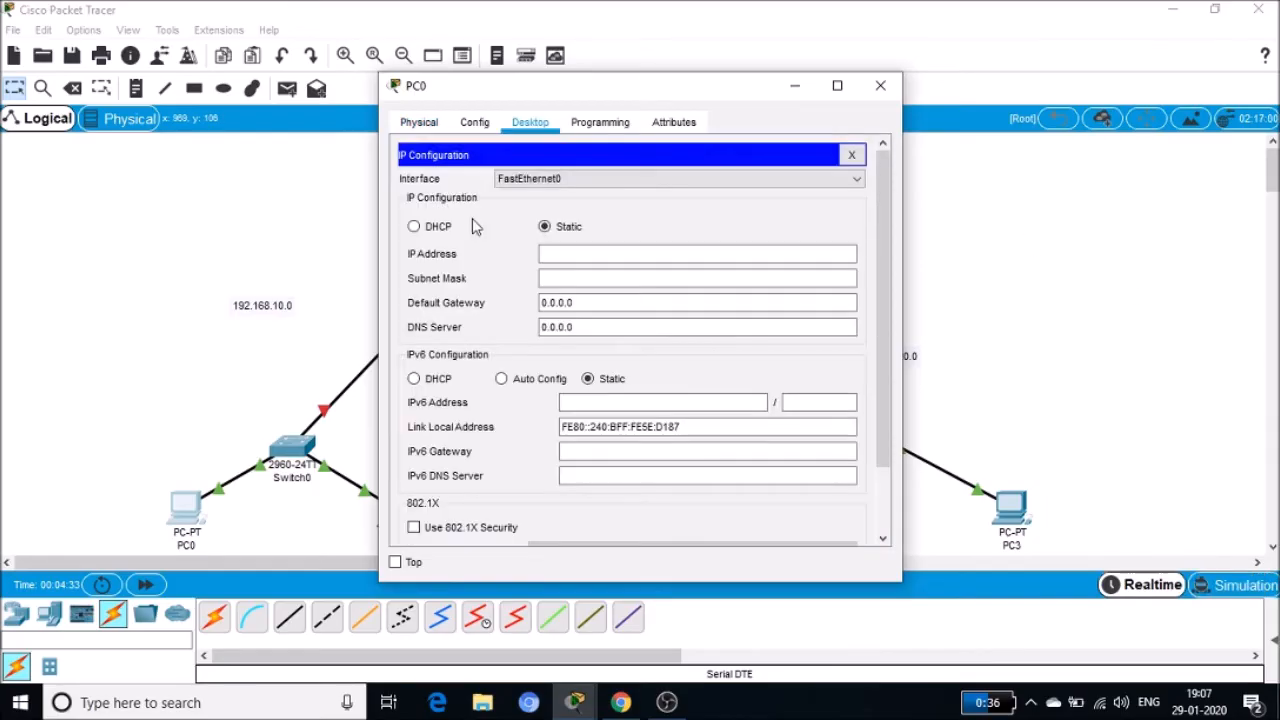
click(570, 254)
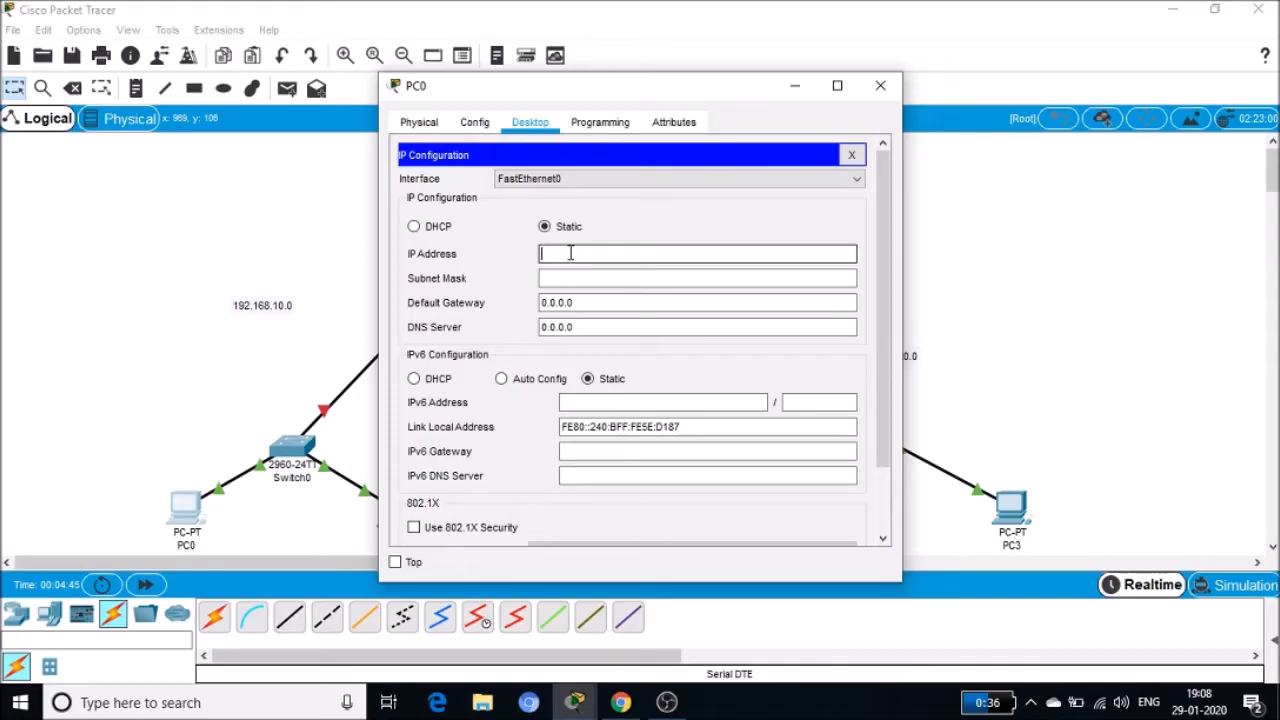
text(192.168.10.2)
click(569, 278)
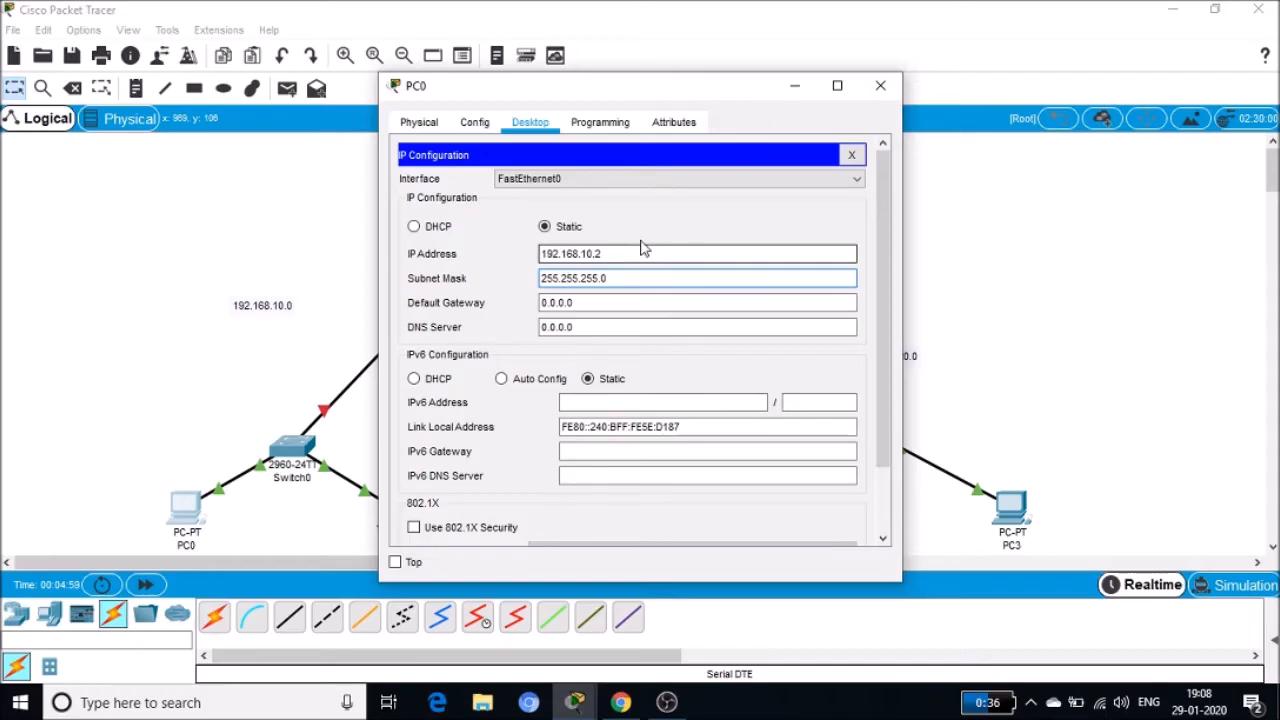
click(880, 85)
Step: Configure PC1 with the static IP address 192.168.10.3 and subnet mask 255.255.255.0
click(393, 520)
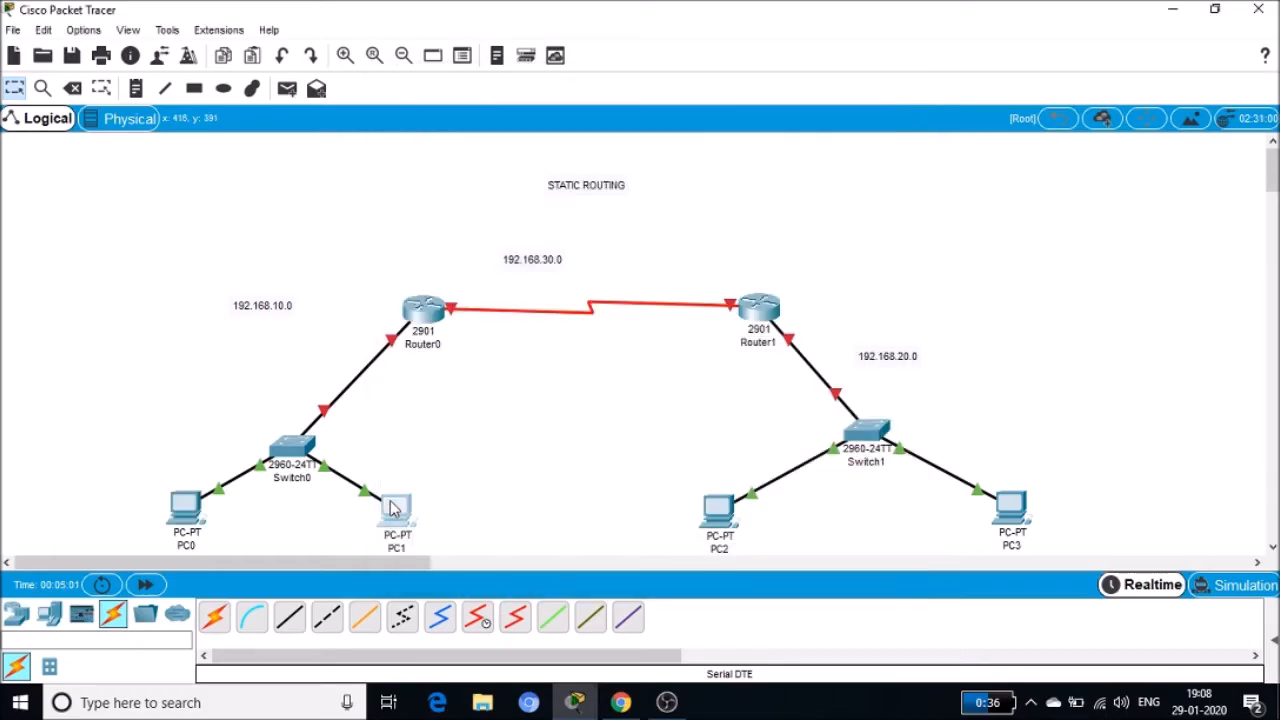
click(528, 123)
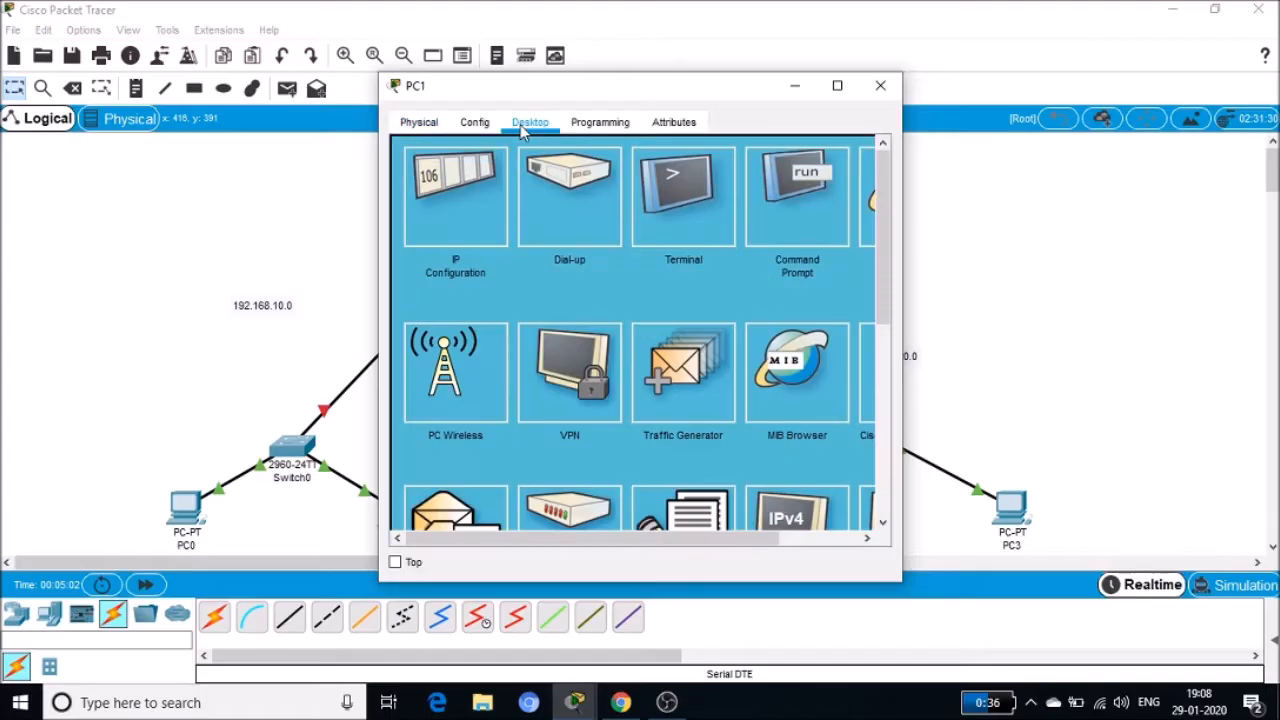
click(488, 205)
click(555, 252)
text(19)
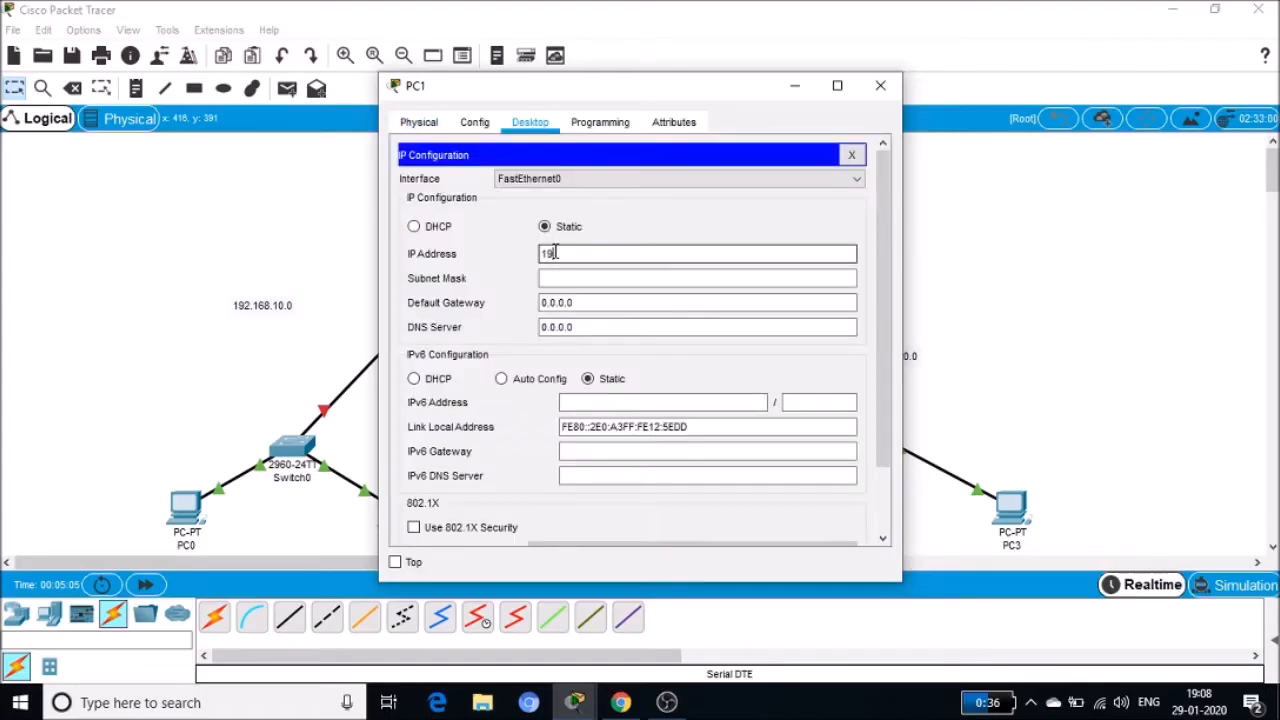
text(2.168.10.3)
click(586, 278)
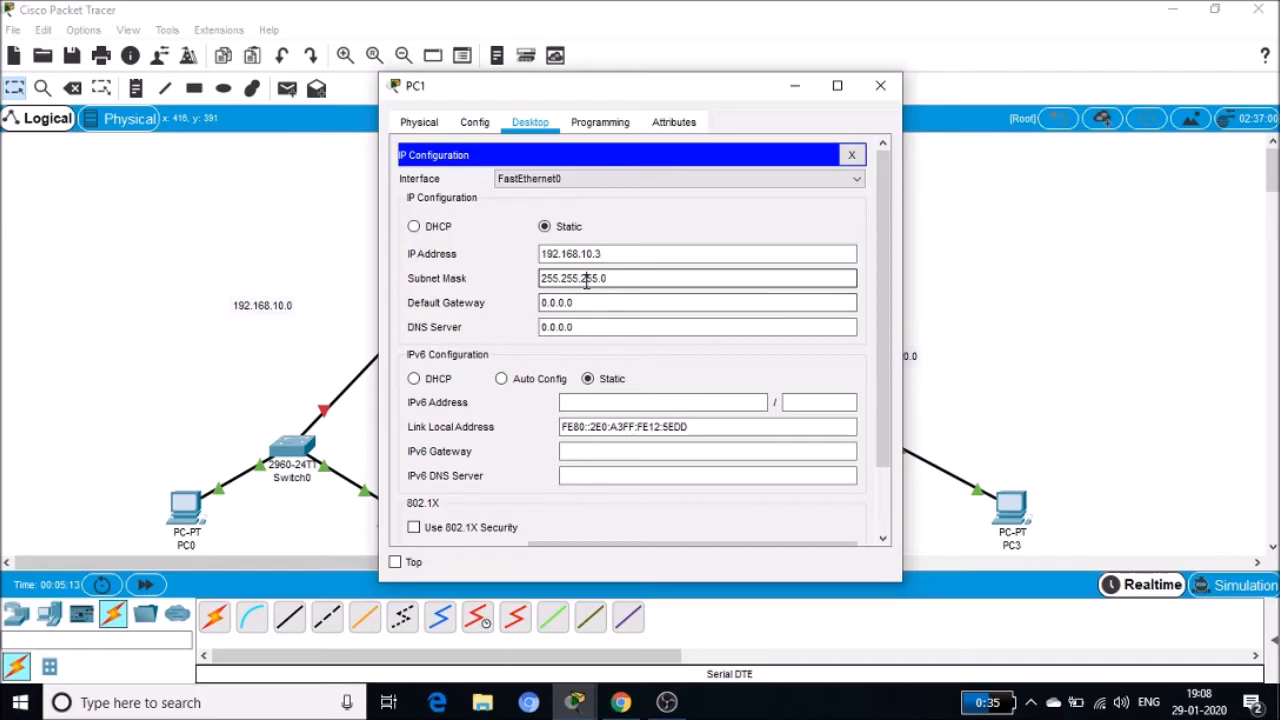
click(877, 88)
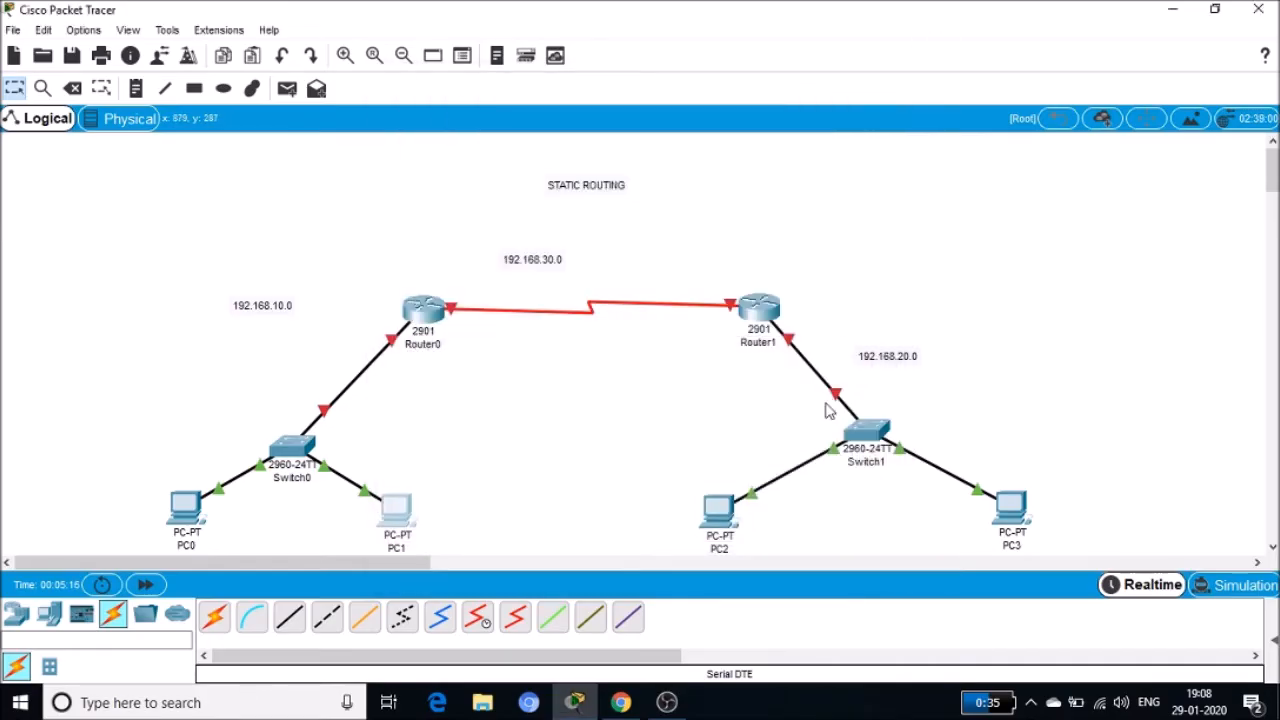
Step: Configure PC2 with the static IP address 192.168.20.2 and subnet mask 255.255.255.0
click(719, 512)
click(530, 122)
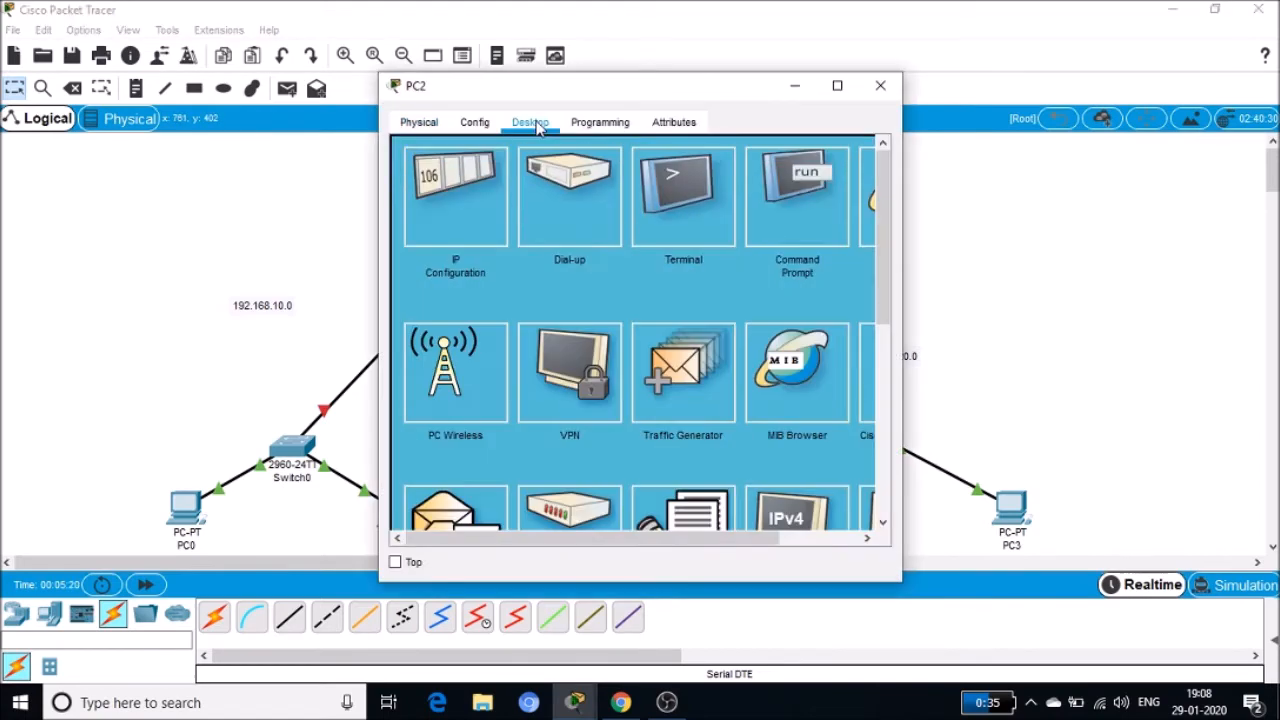
click(487, 229)
drag(597, 88, 437, 64)
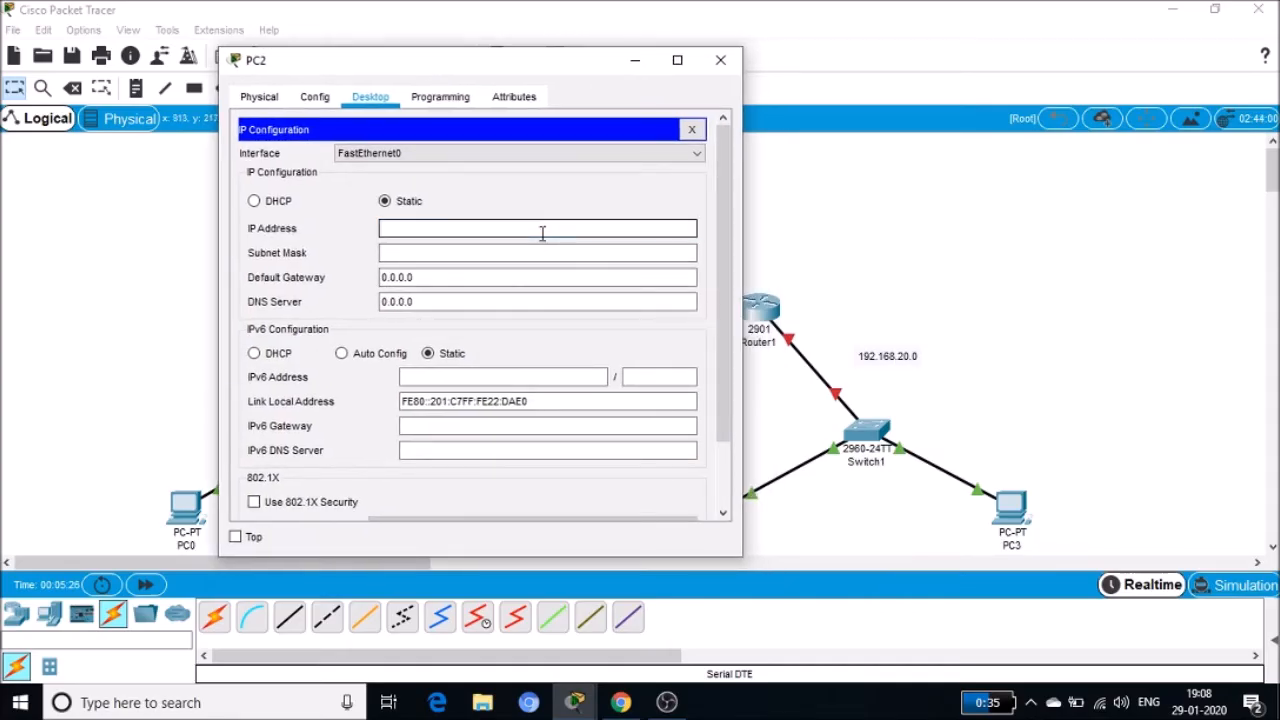
text(192.168.20.2)
click(531, 251)
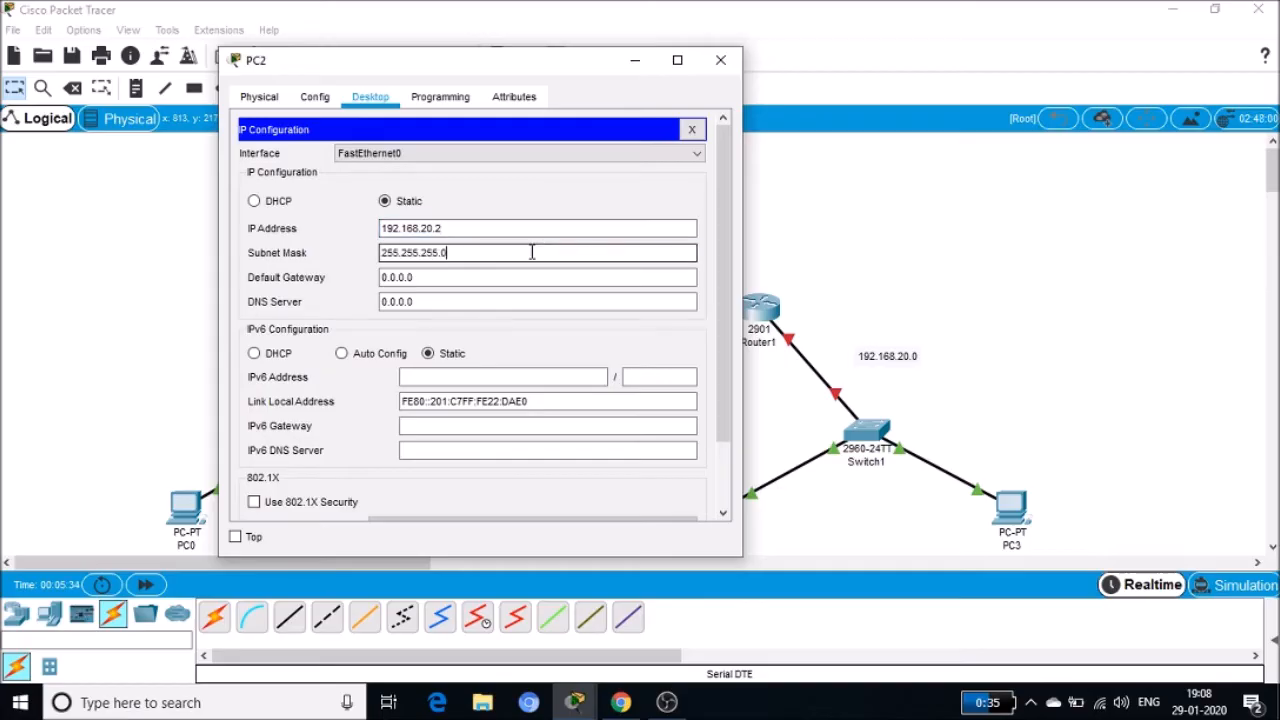
click(691, 129)
click(720, 60)
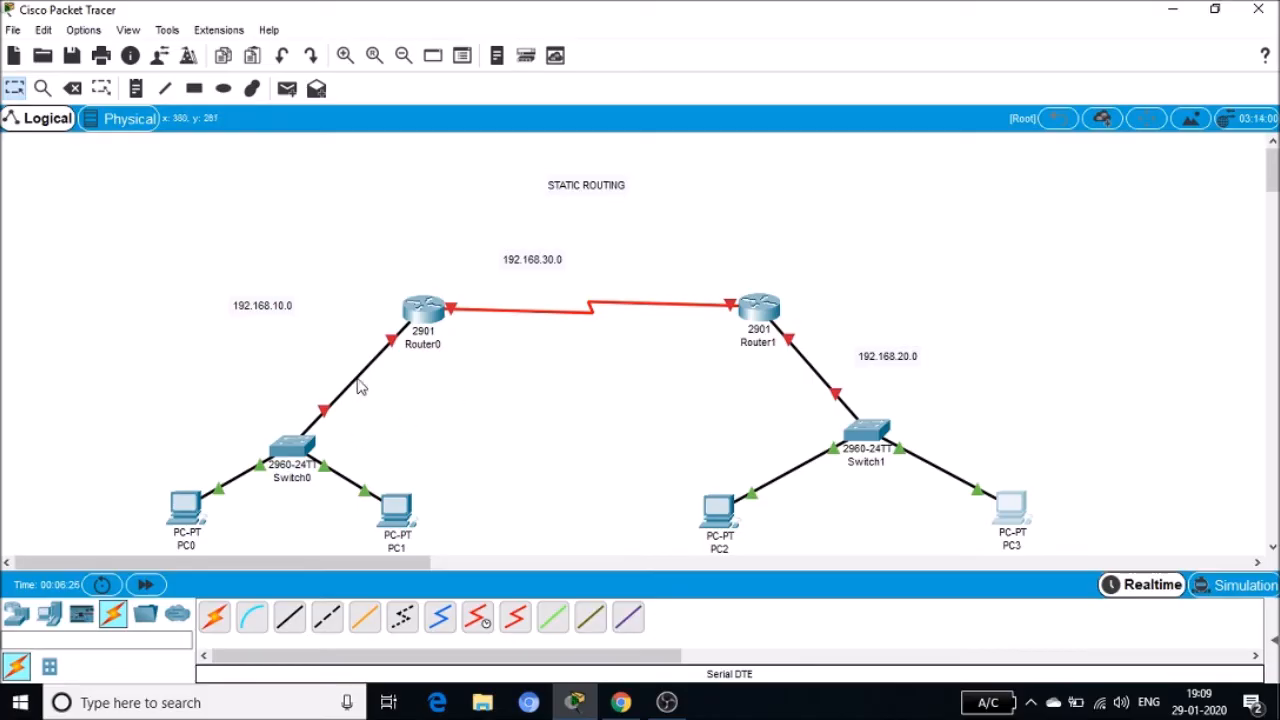
Step: Open Router0's command line and decline the initial configuration dialog to reach the router prompt
mouse_move(426, 325)
click(426, 316)
click(519, 122)
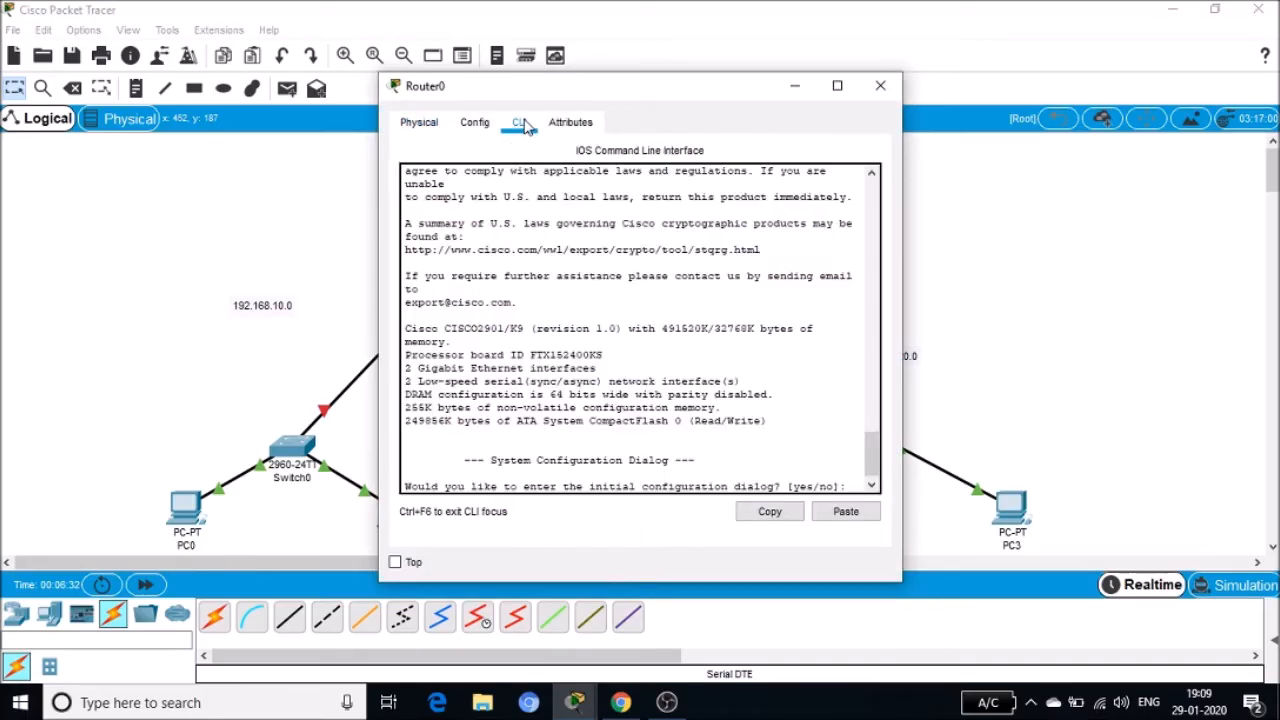
drag(541, 92, 655, 32)
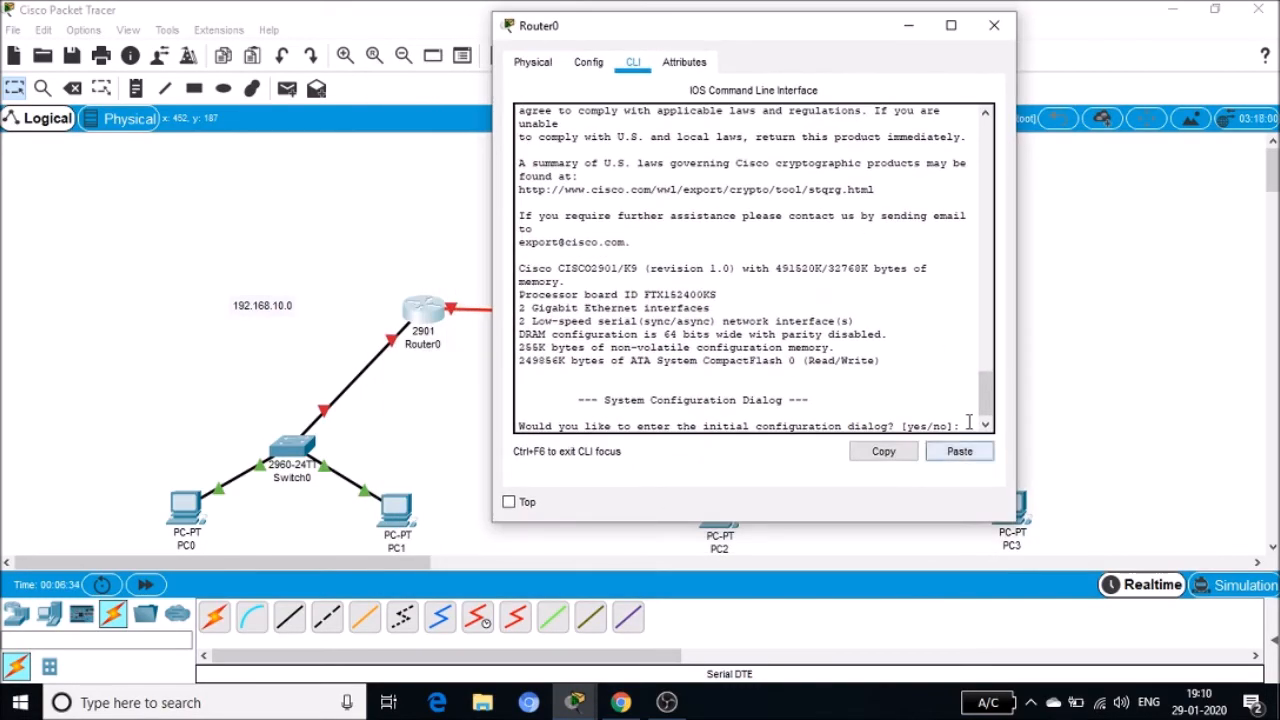
text(NO)
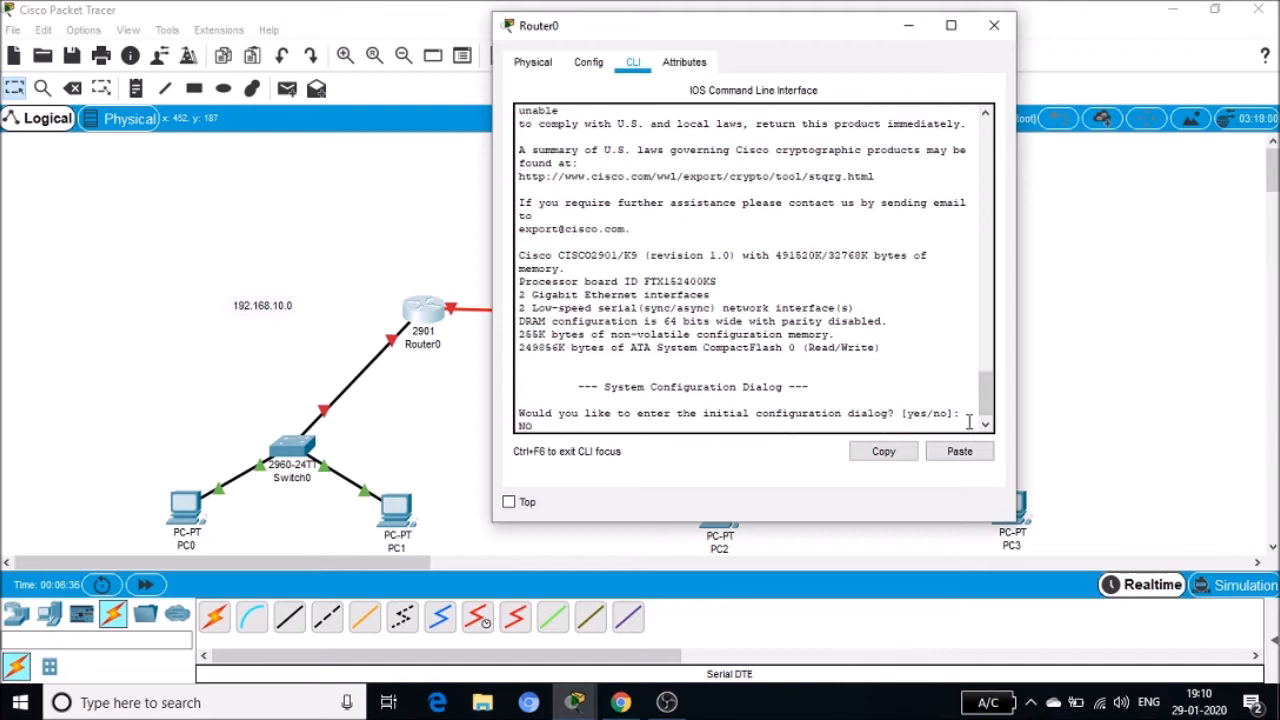
key(Return)
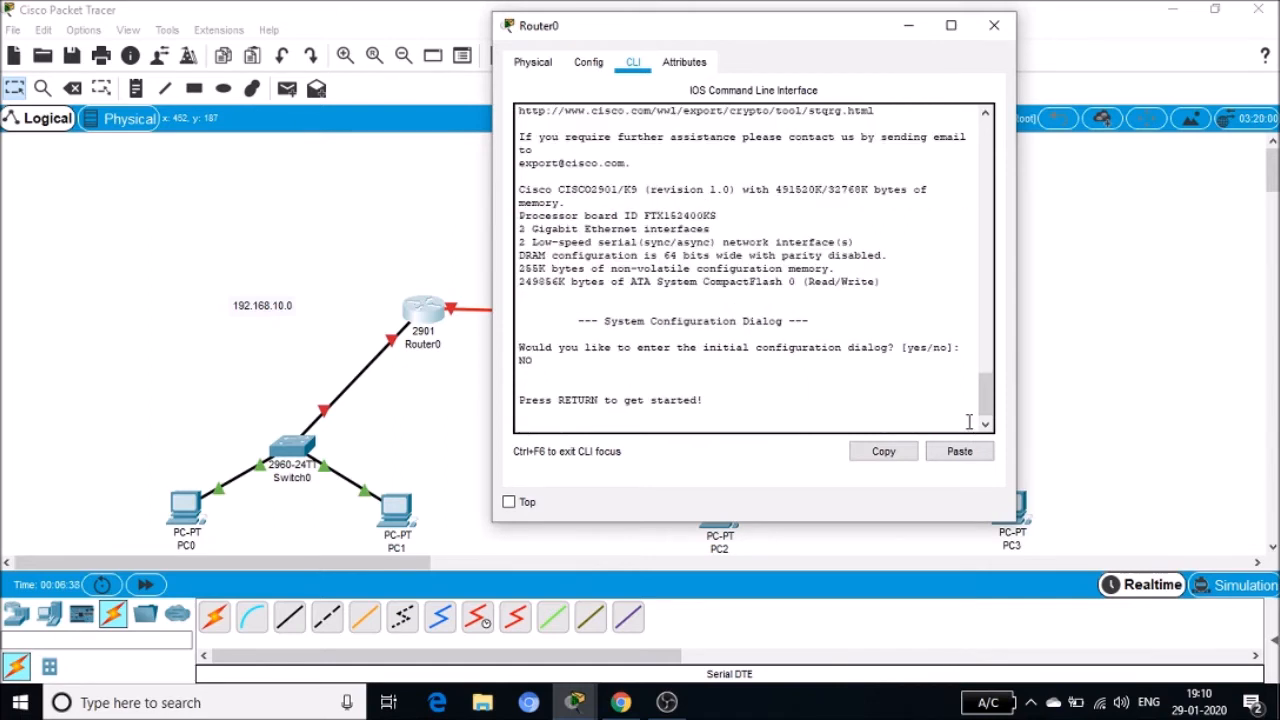
key(Return)
Step: Enter privileged mode on Router0 with enable and global configuration mode with config t
text(enable)
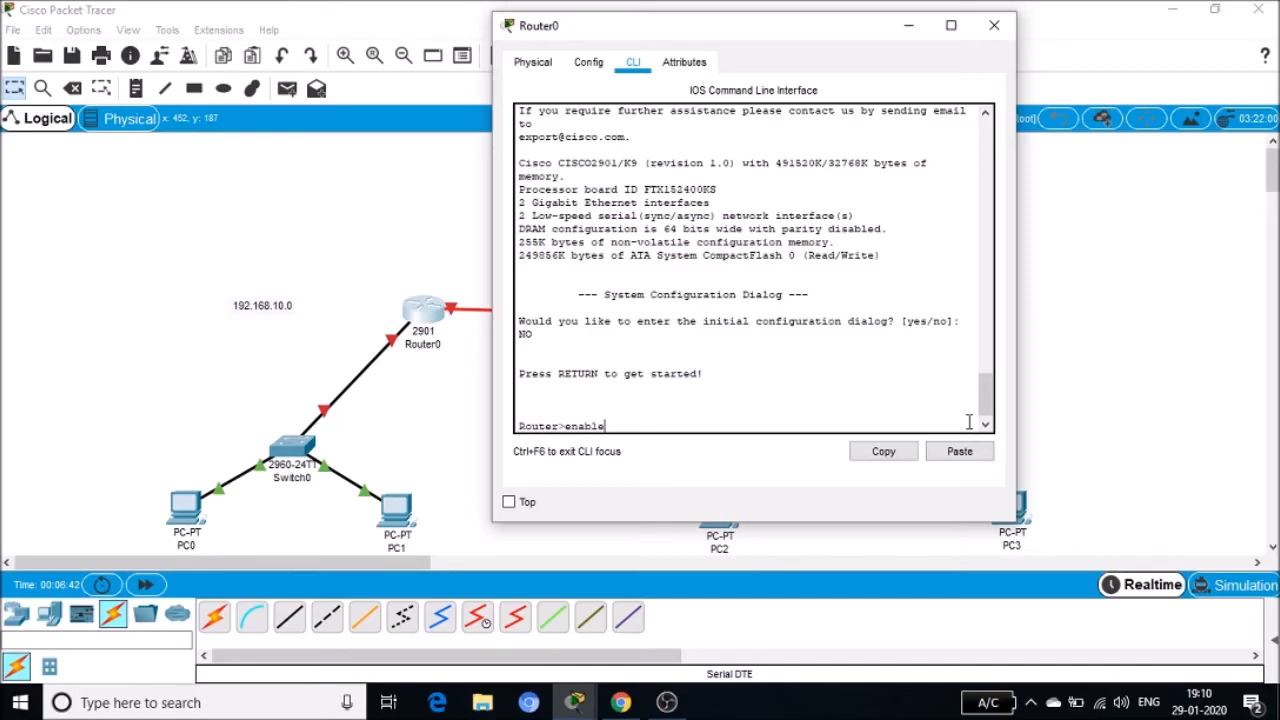
key(Return)
text(config t)
key(Return)
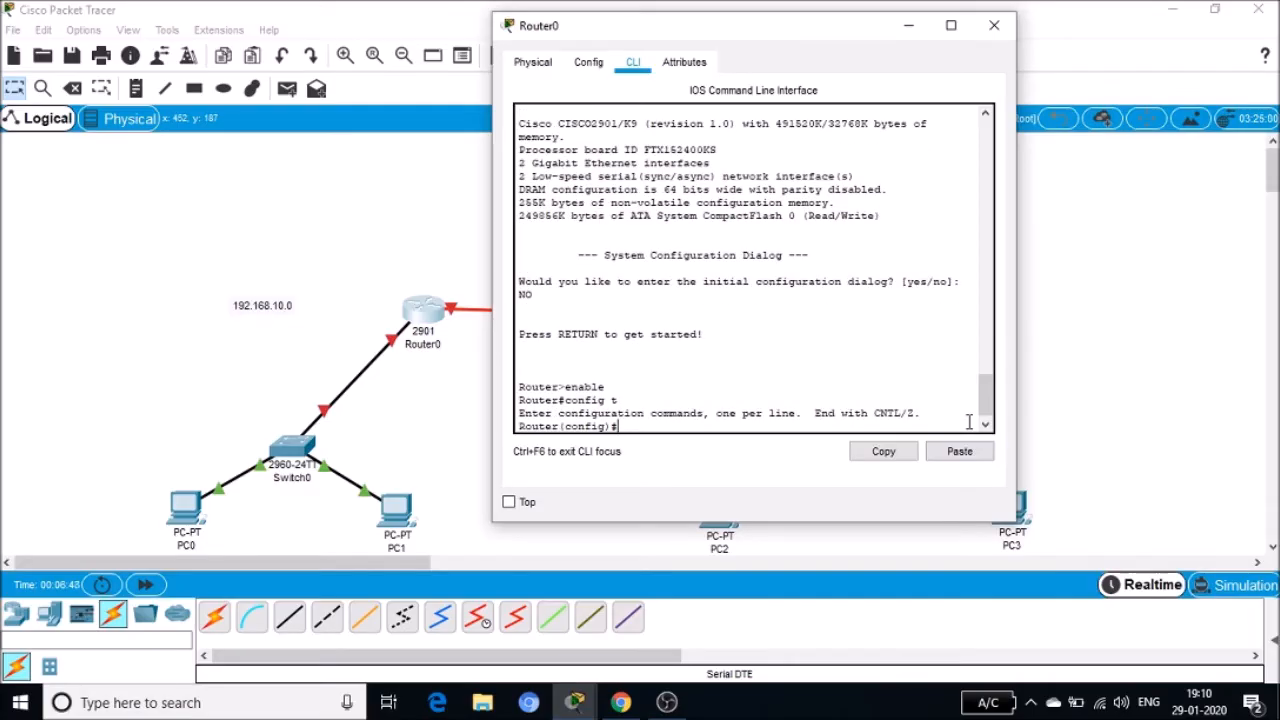
Step: Check which Router0 port links to Switch0, and enable interface gig0/0 with no shutdown
click(908, 25)
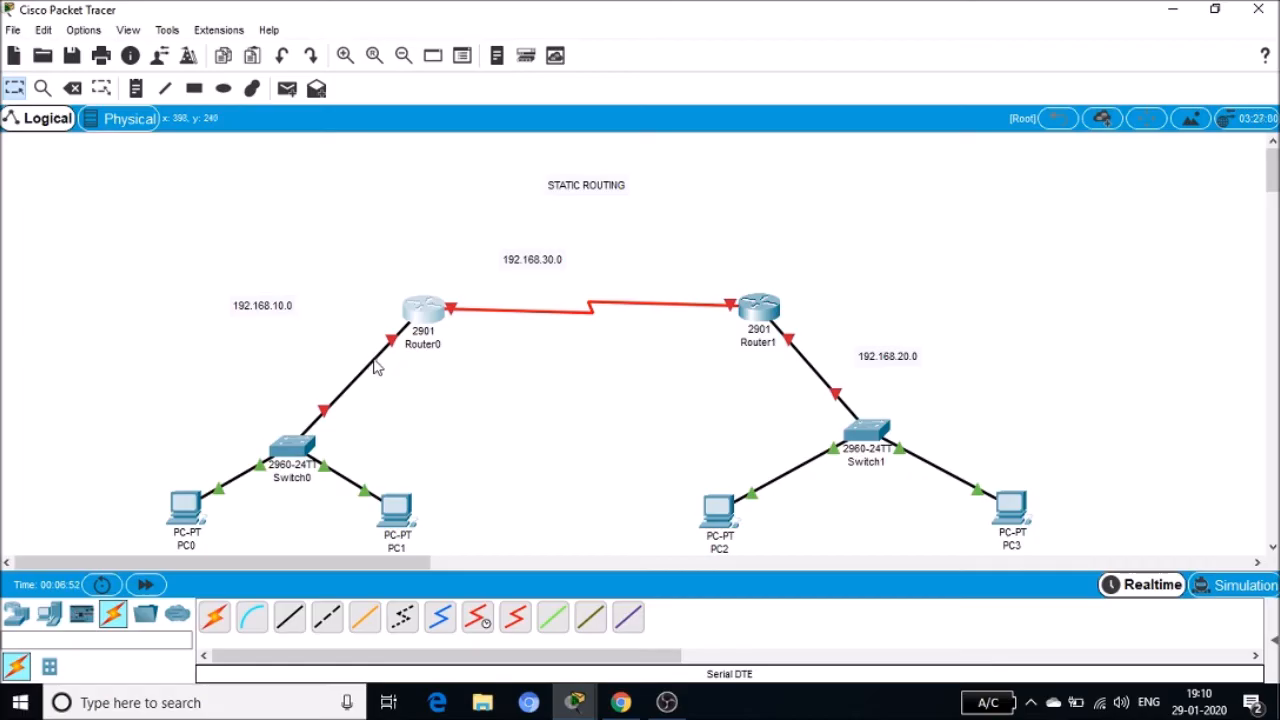
mouse_move(376, 368)
mouse_move(575, 700)
click(727, 648)
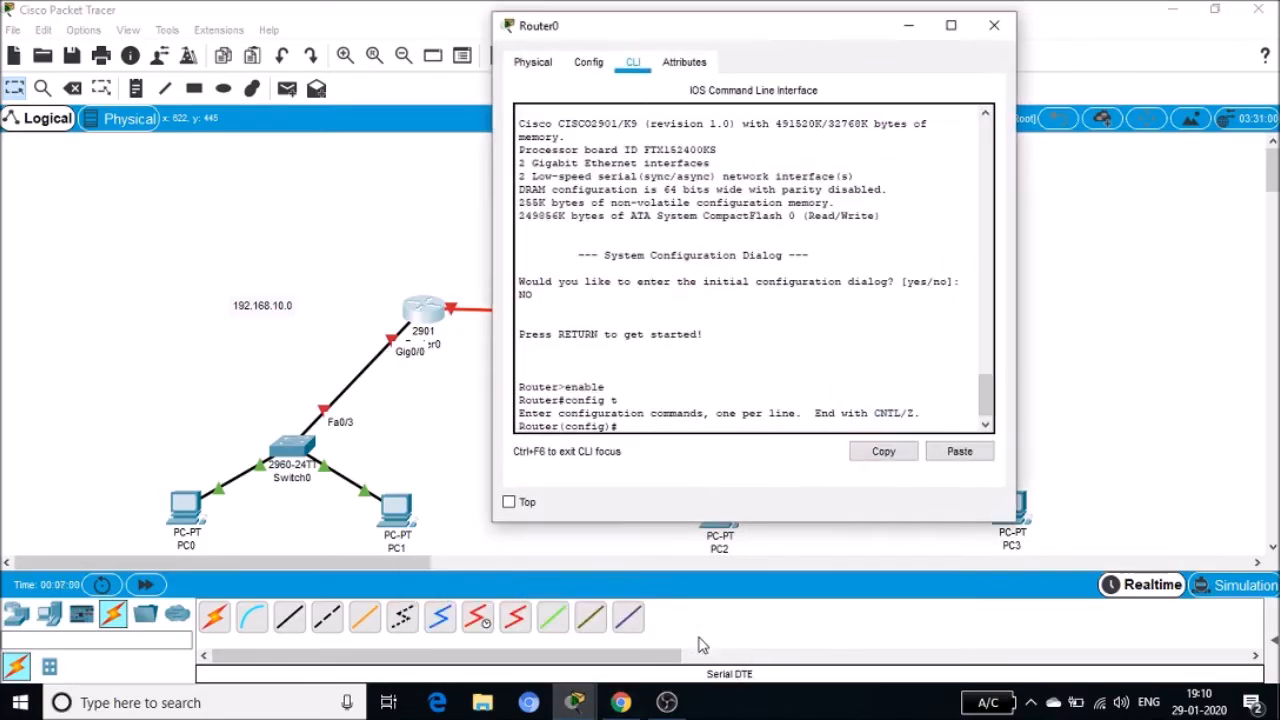
text(interface gig0)
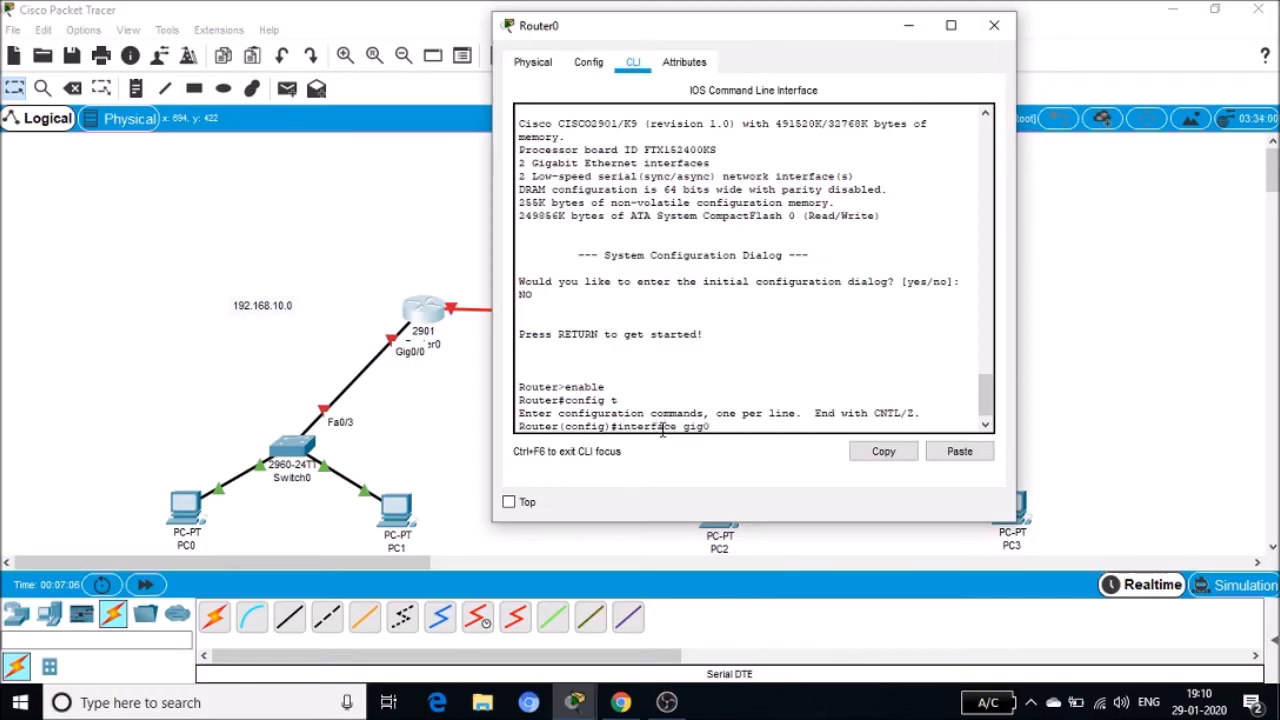
text(/0)
key(Return)
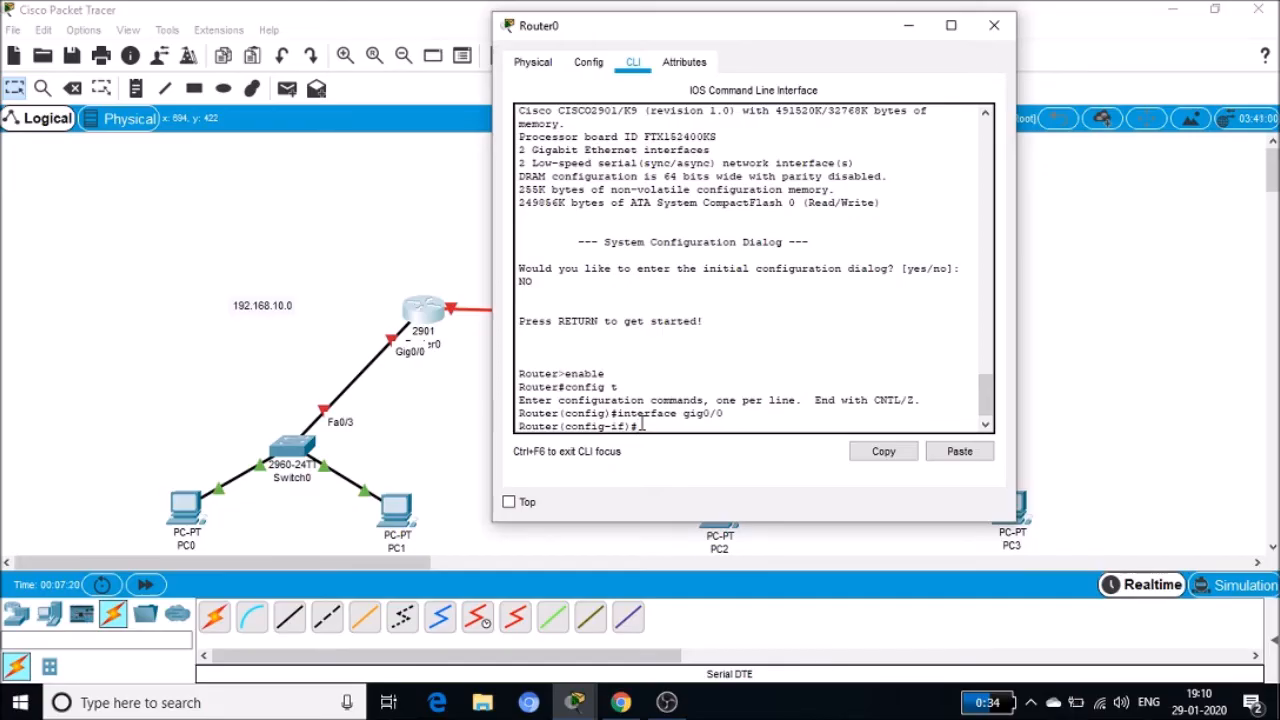
text(o shutdown)
key(Return)
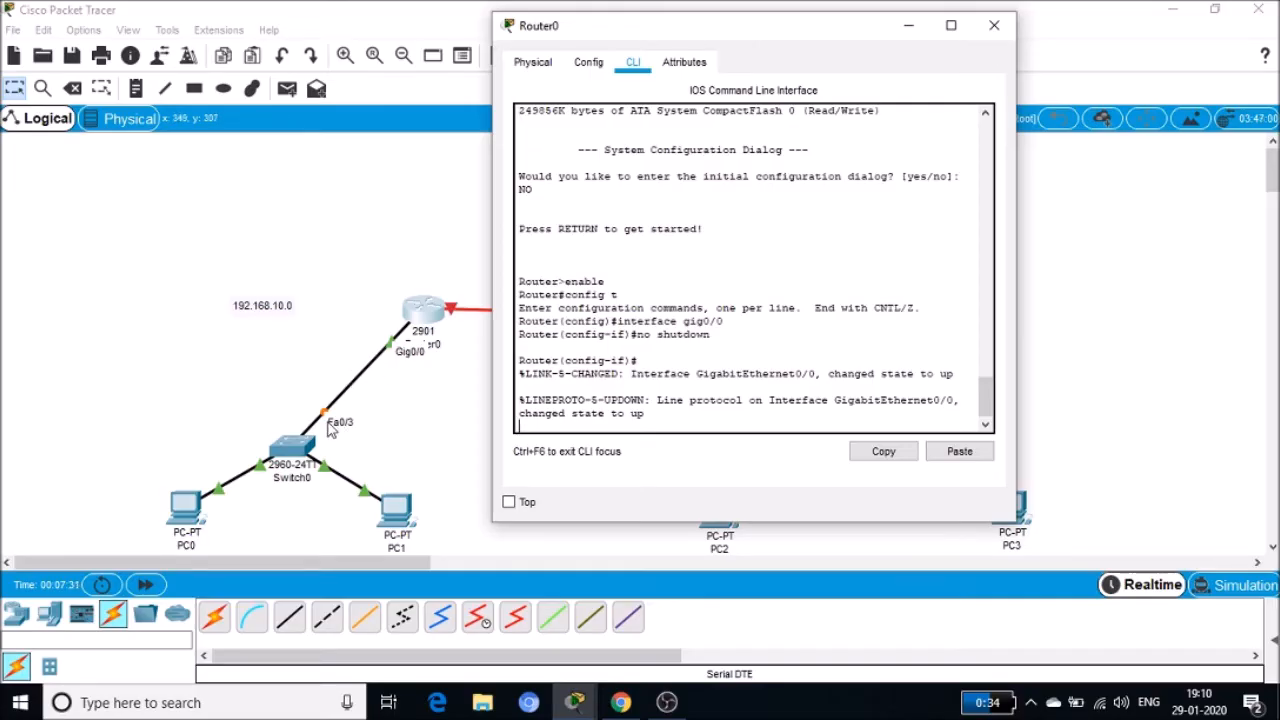
Step: Assign IP address 192.168.10.1 with mask 255.255.255.0 to Router0's gig0/0 interface and close the router window
key(Return)
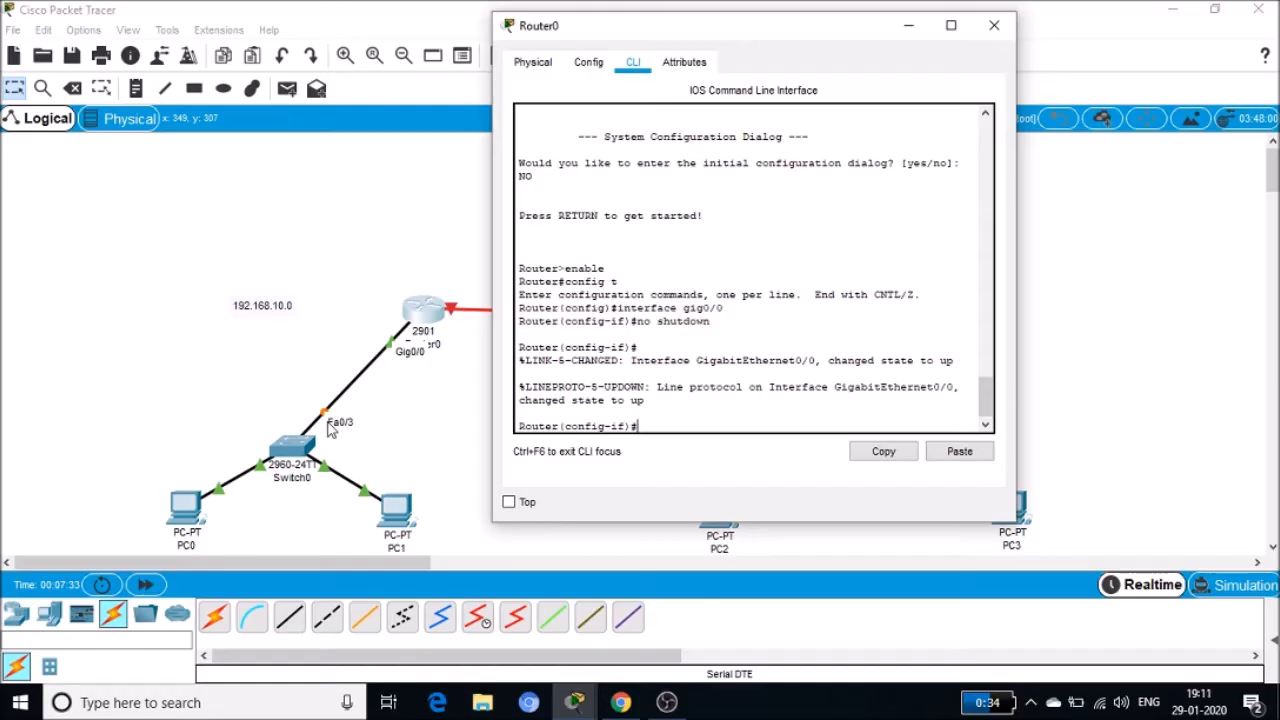
text(ip address)
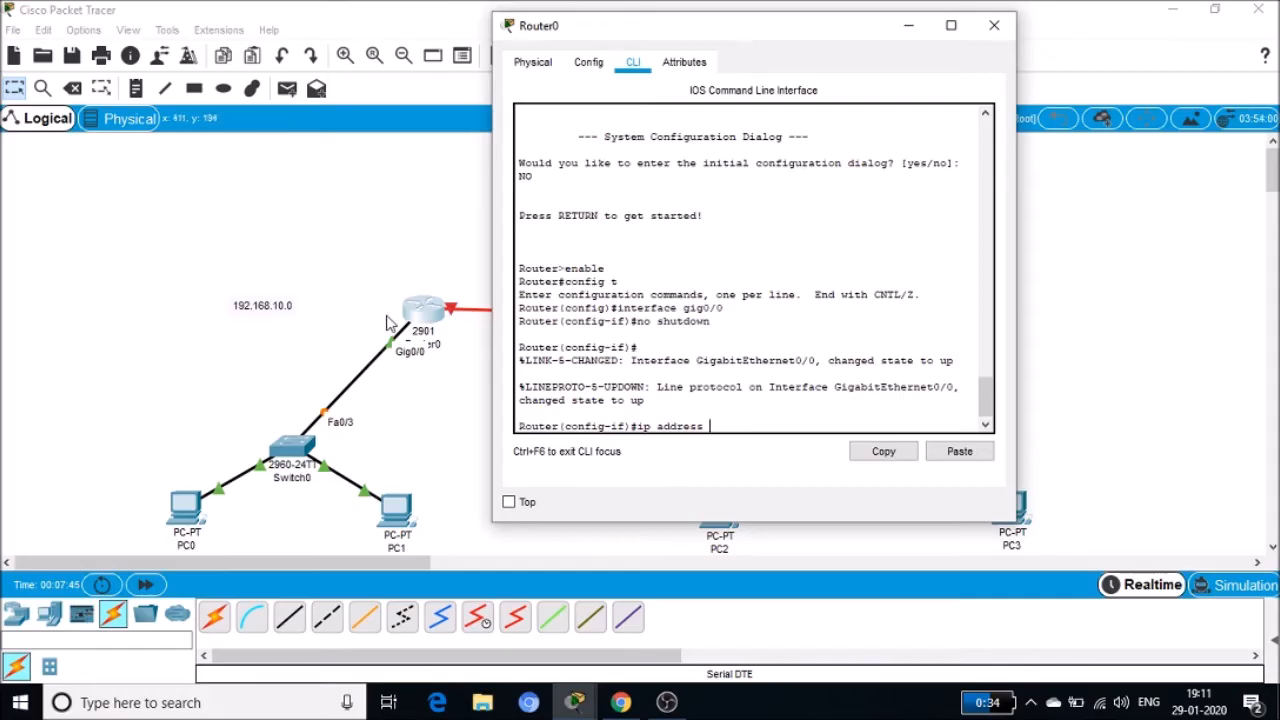
text(192.168.10.1 255.255.255.0)
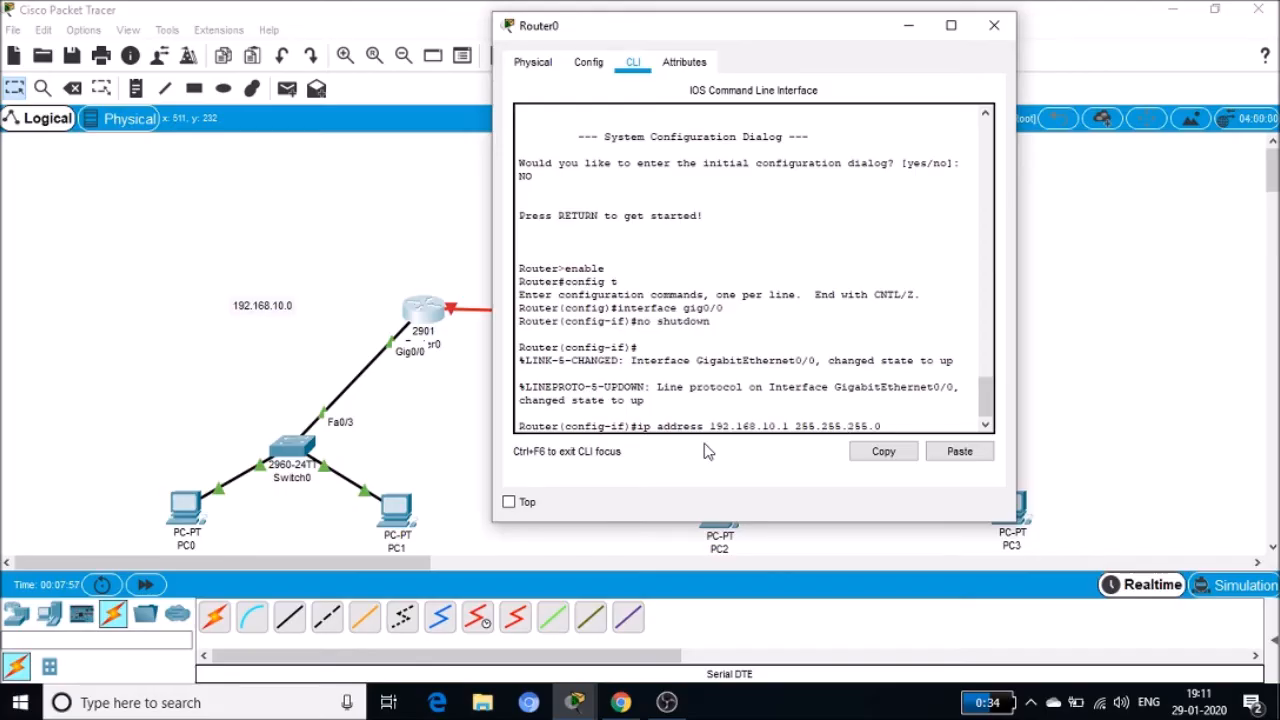
key(Return)
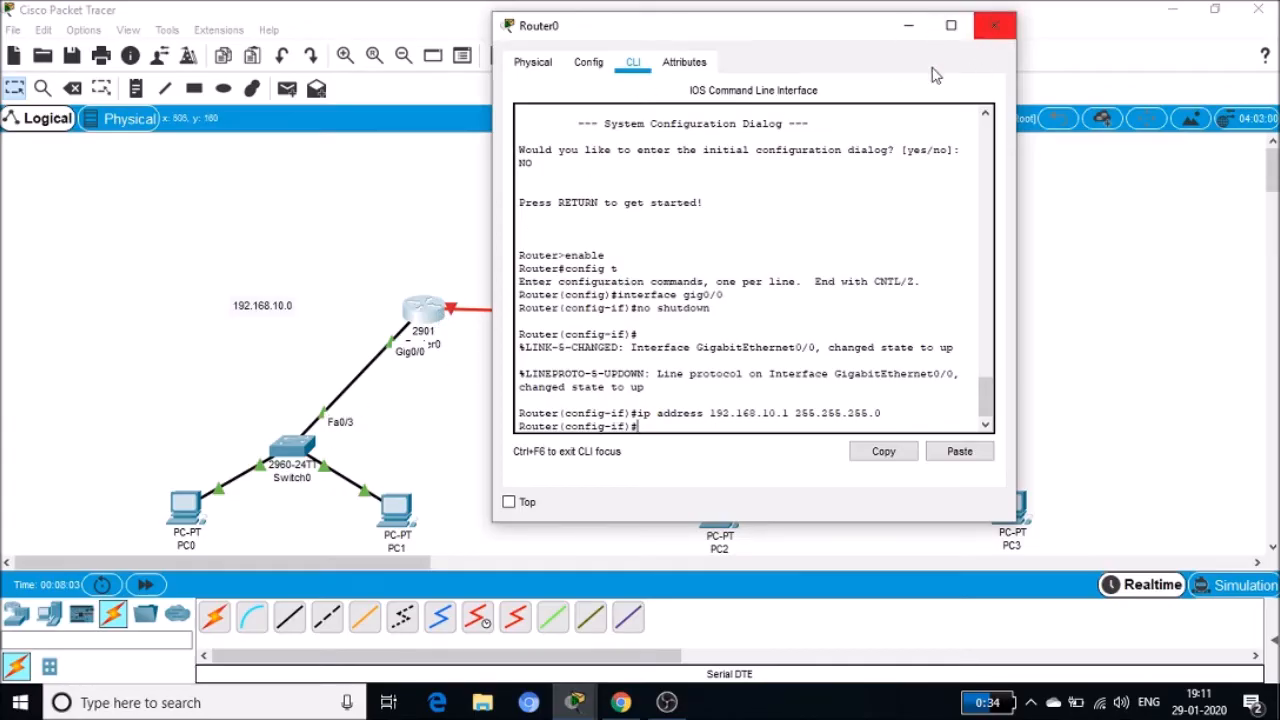
click(995, 26)
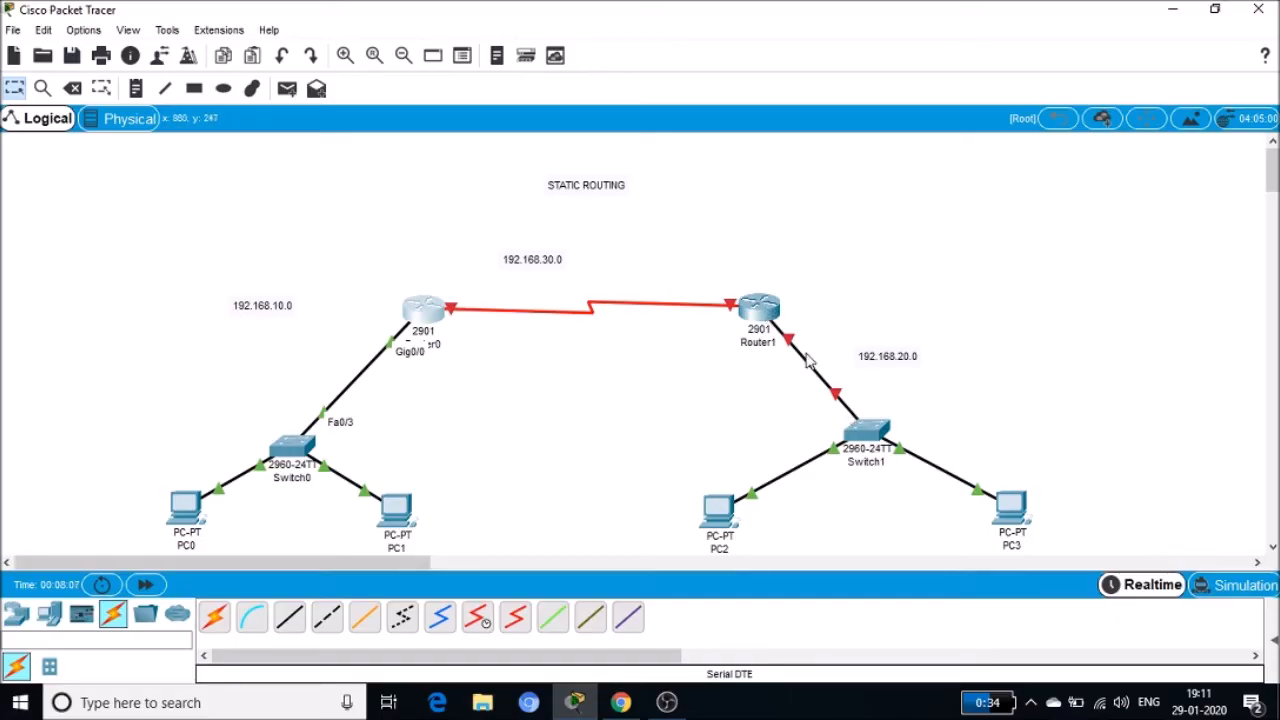
Step: Open Router1's command line and decline the initial configuration dialog to reach the router prompt
click(760, 312)
drag(679, 104, 489, 53)
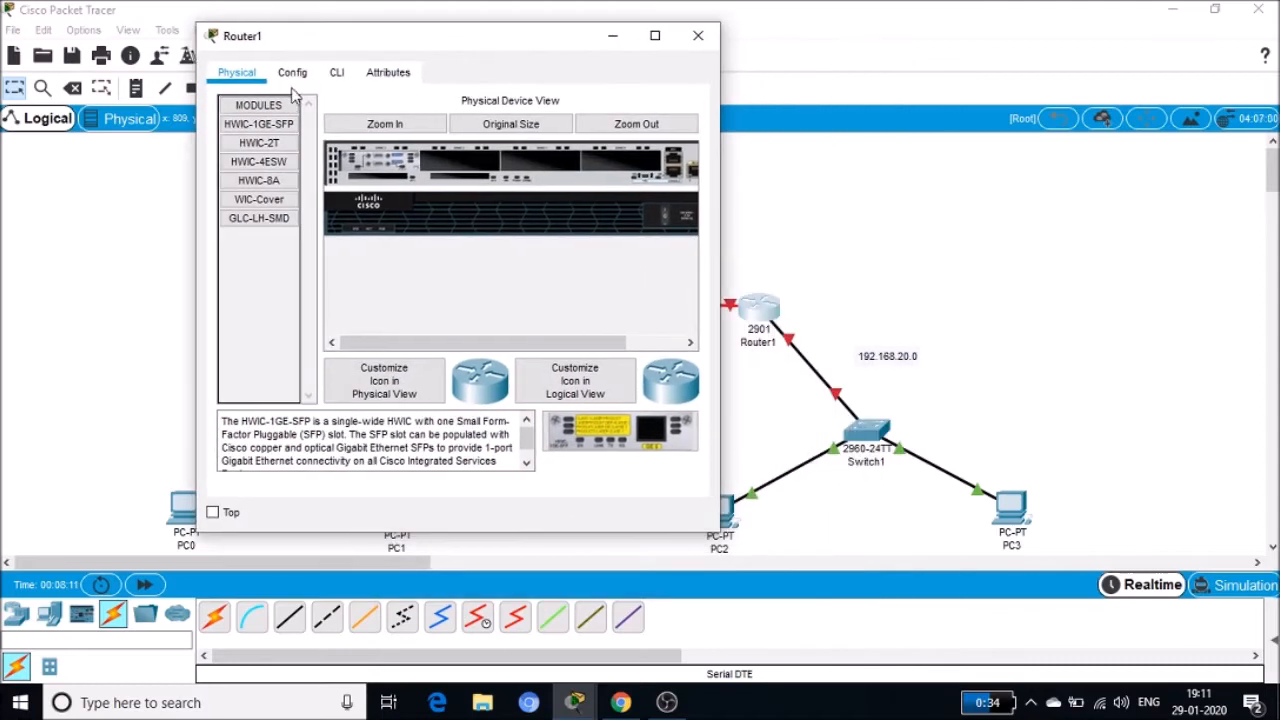
click(337, 73)
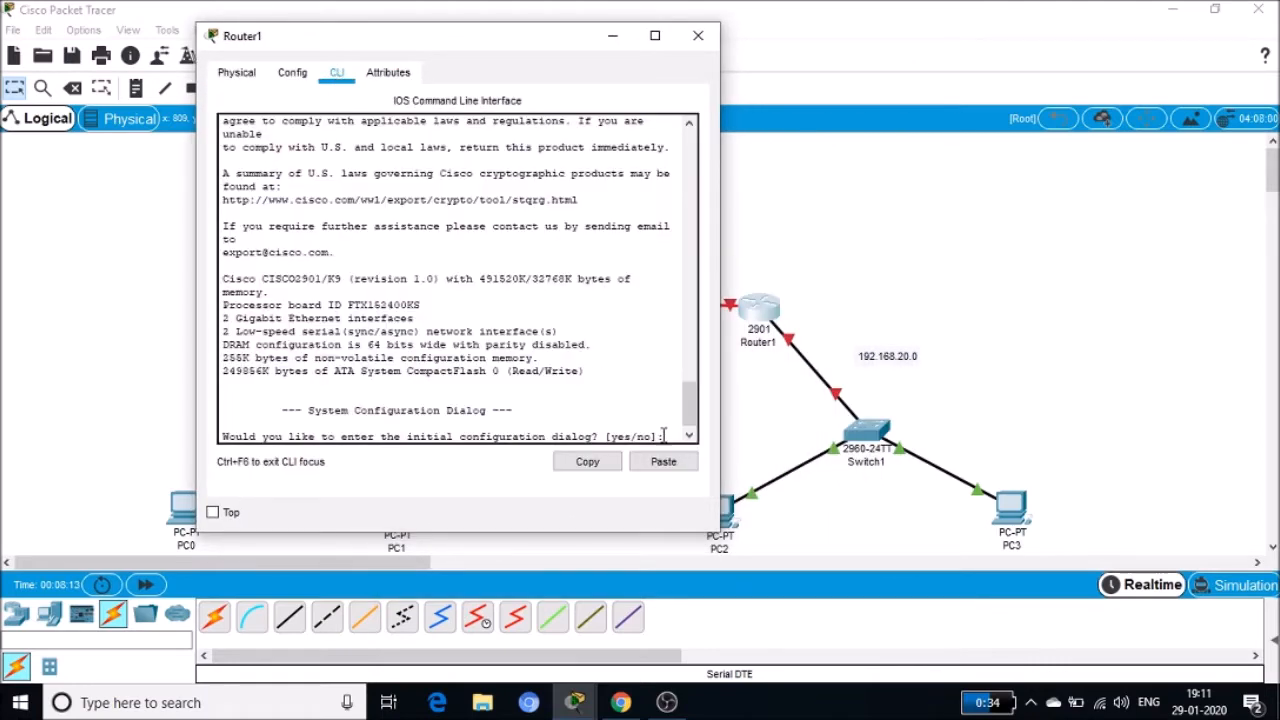
text(no)
key(Return)
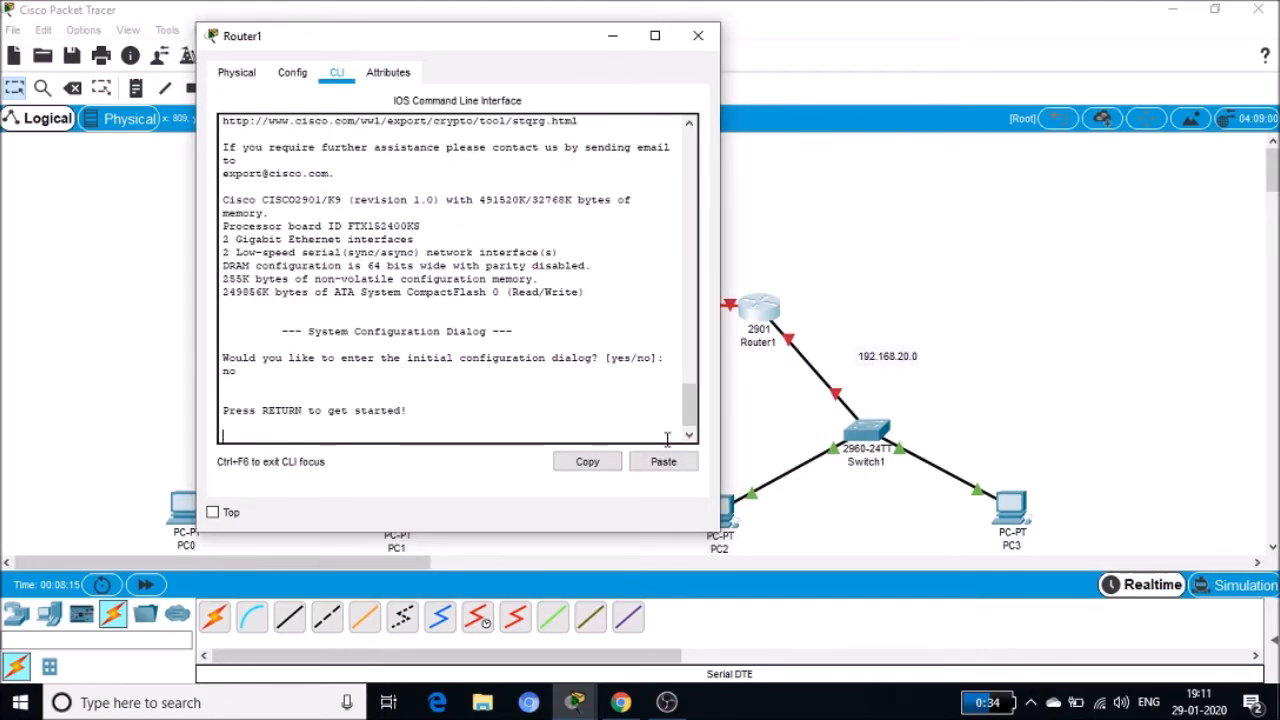
key(Return)
Step: Enter privileged mode on Router1 with enable and global configuration mode with config t
text(enable)
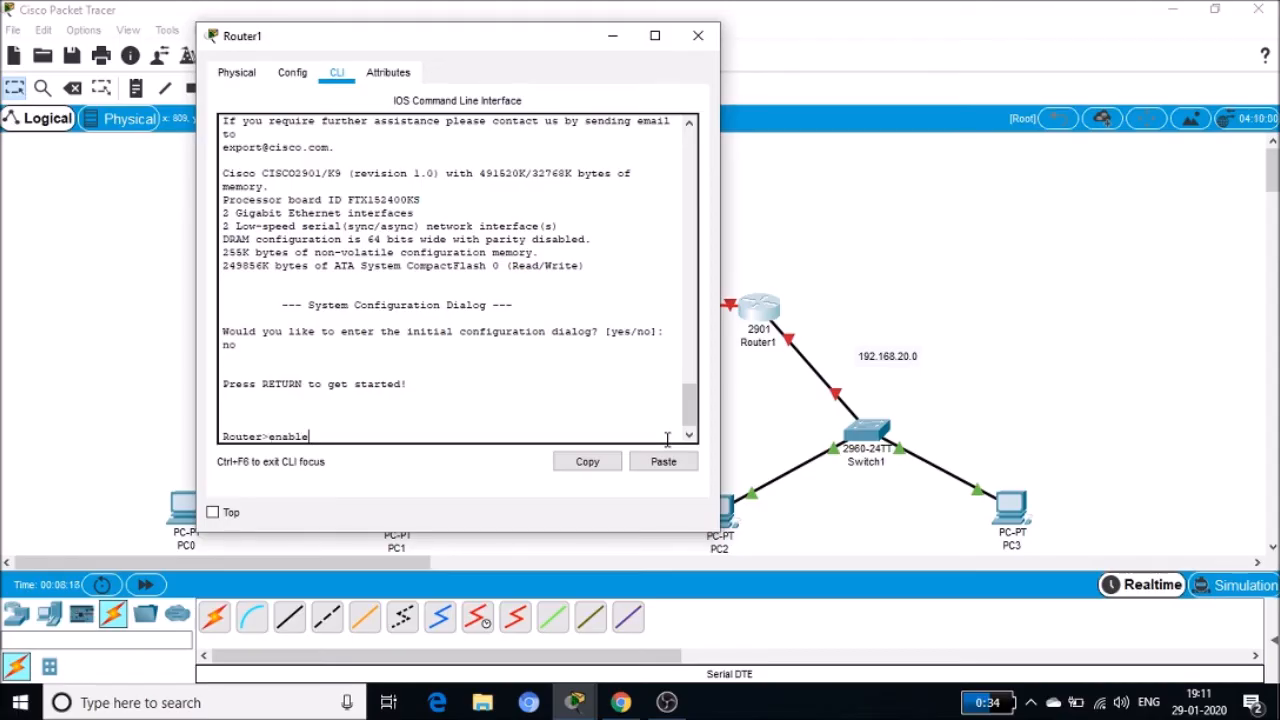
key(Return)
text(c)
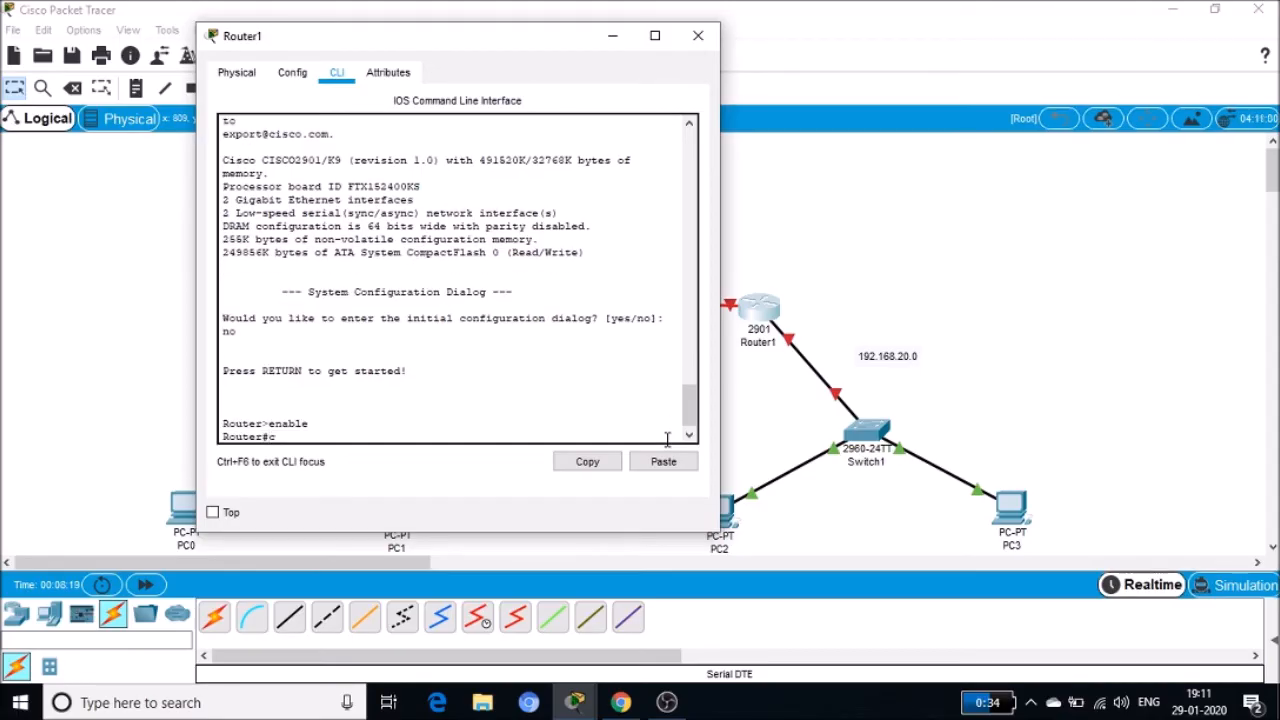
text(onfig t)
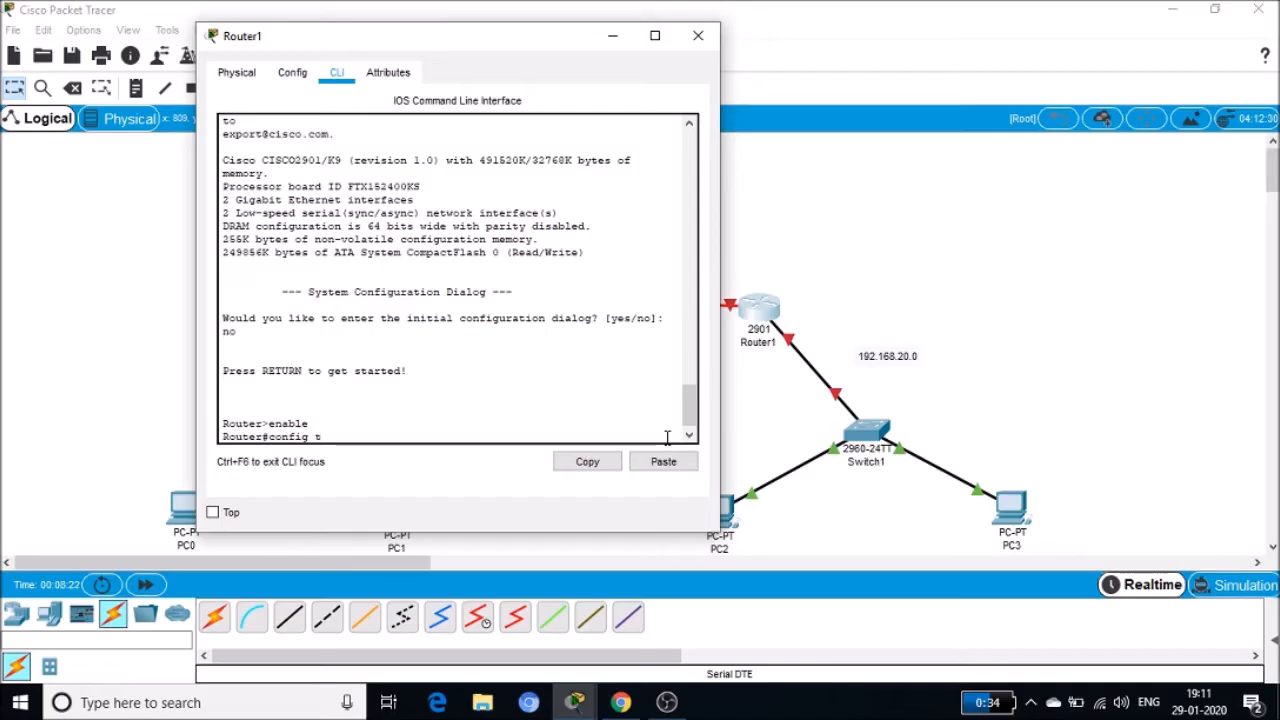
key(Return)
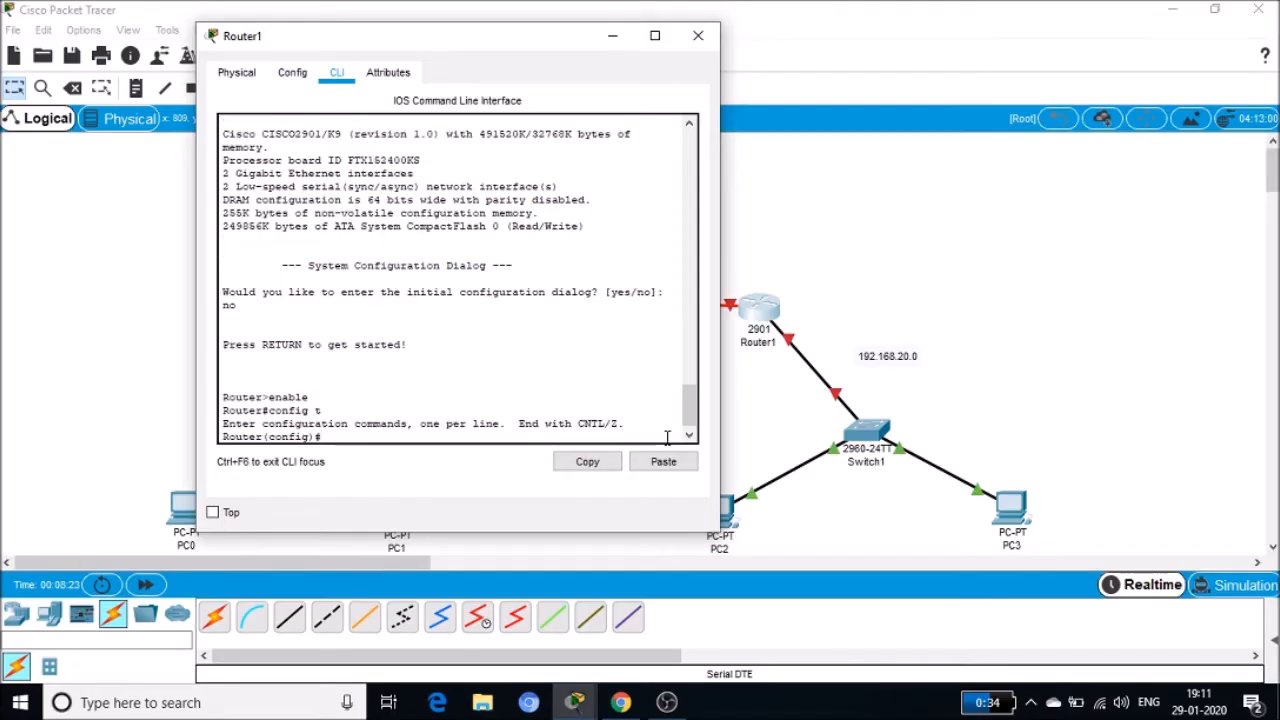
Step: Check which Router1 port links to Switch1, and enable interface gig0/0 with no shutdown
click(610, 36)
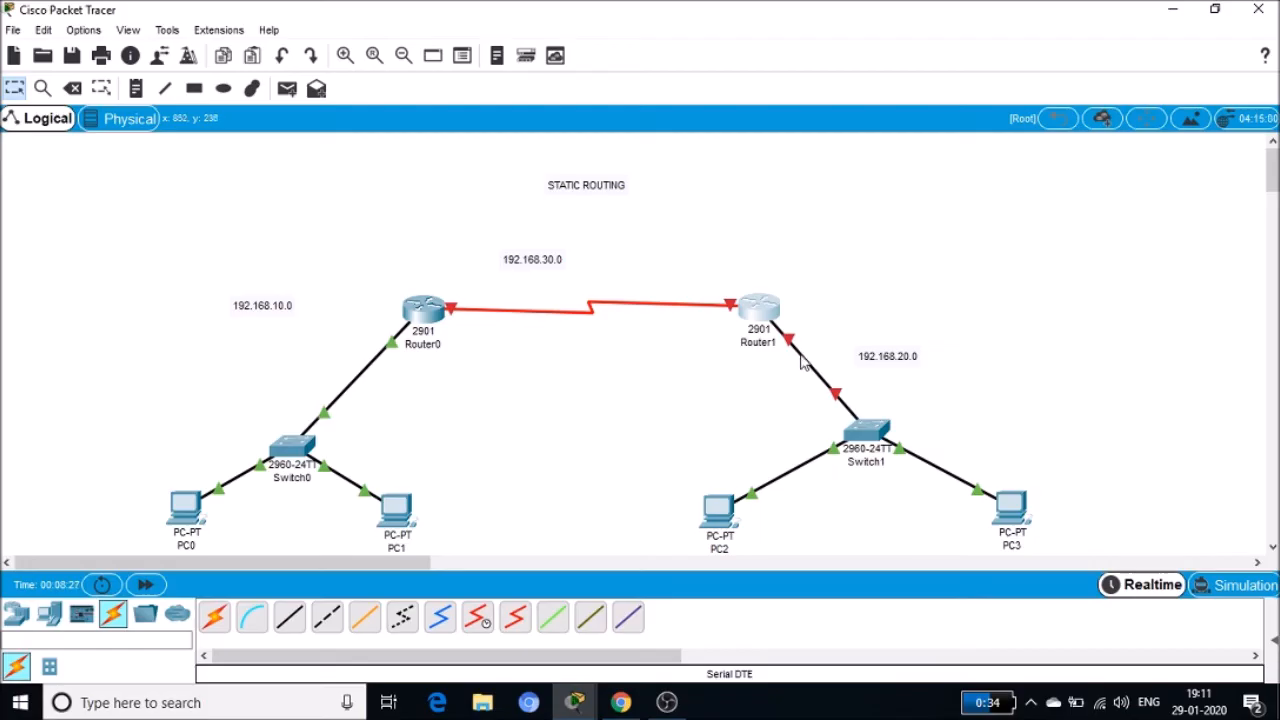
mouse_move(800, 362)
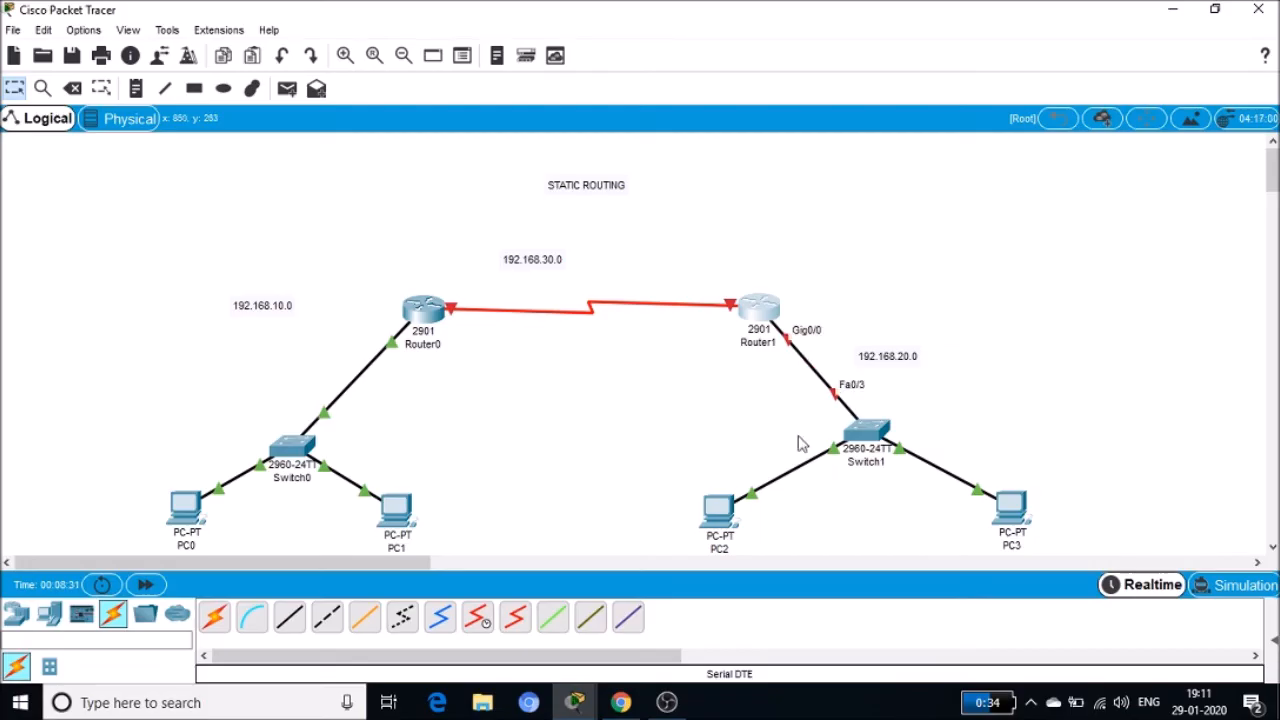
mouse_move(574, 702)
click(641, 635)
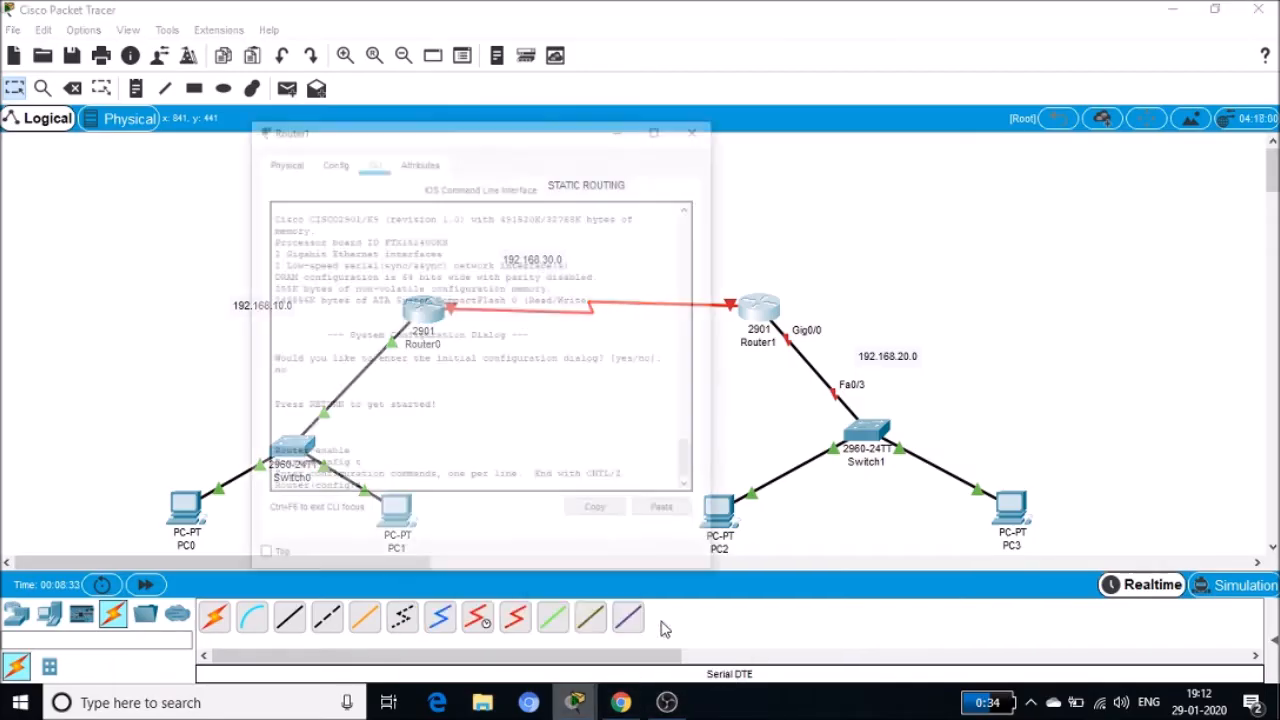
text(interface )
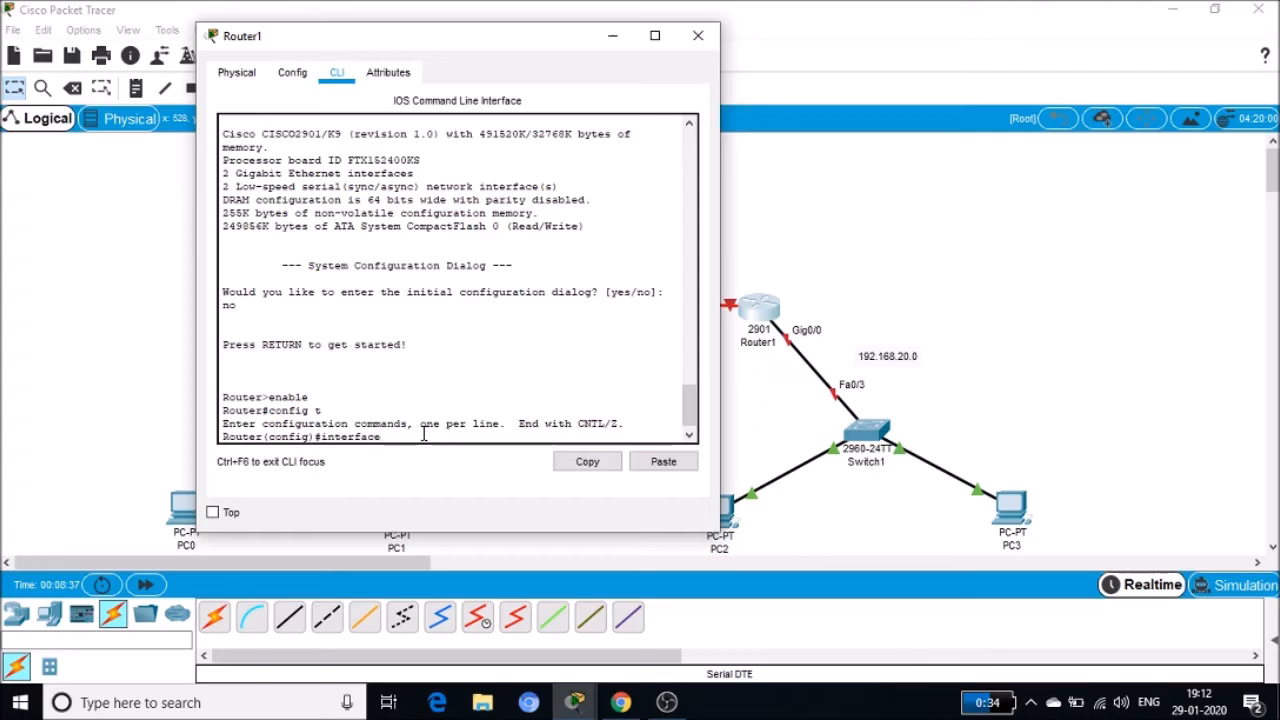
text(gig0/0)
key(Return)
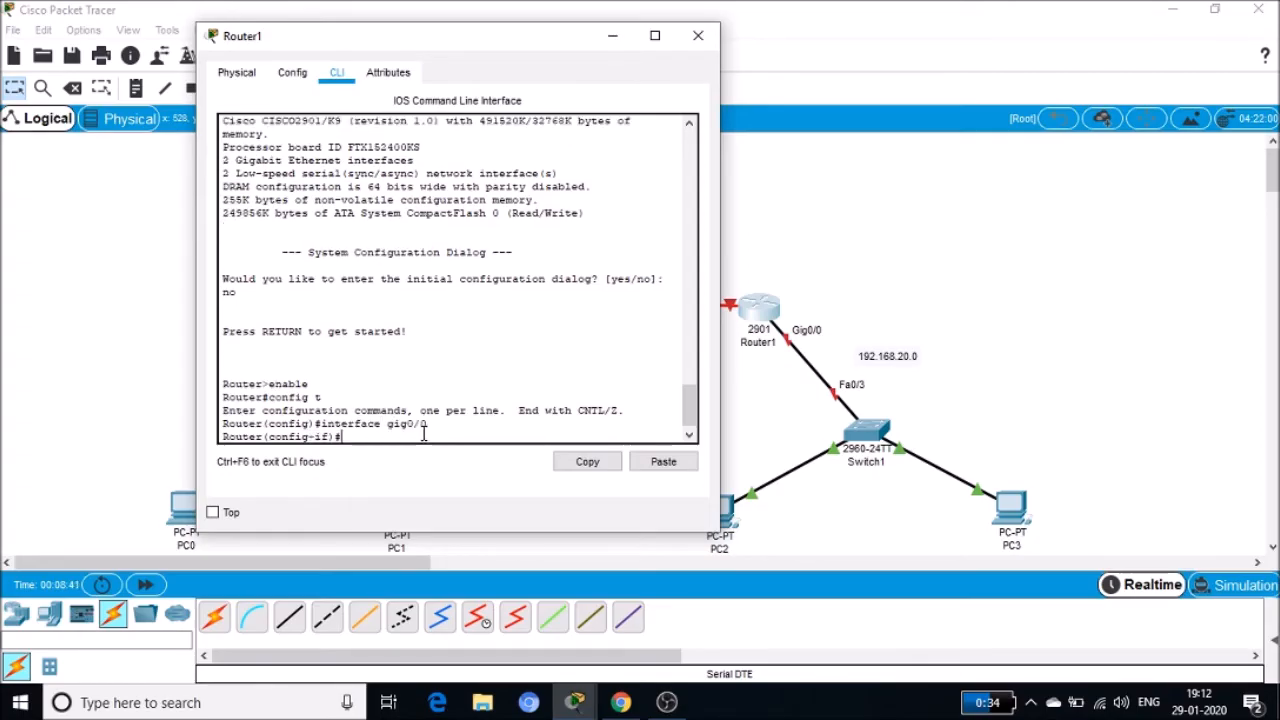
text(no shutdown)
key(Return)
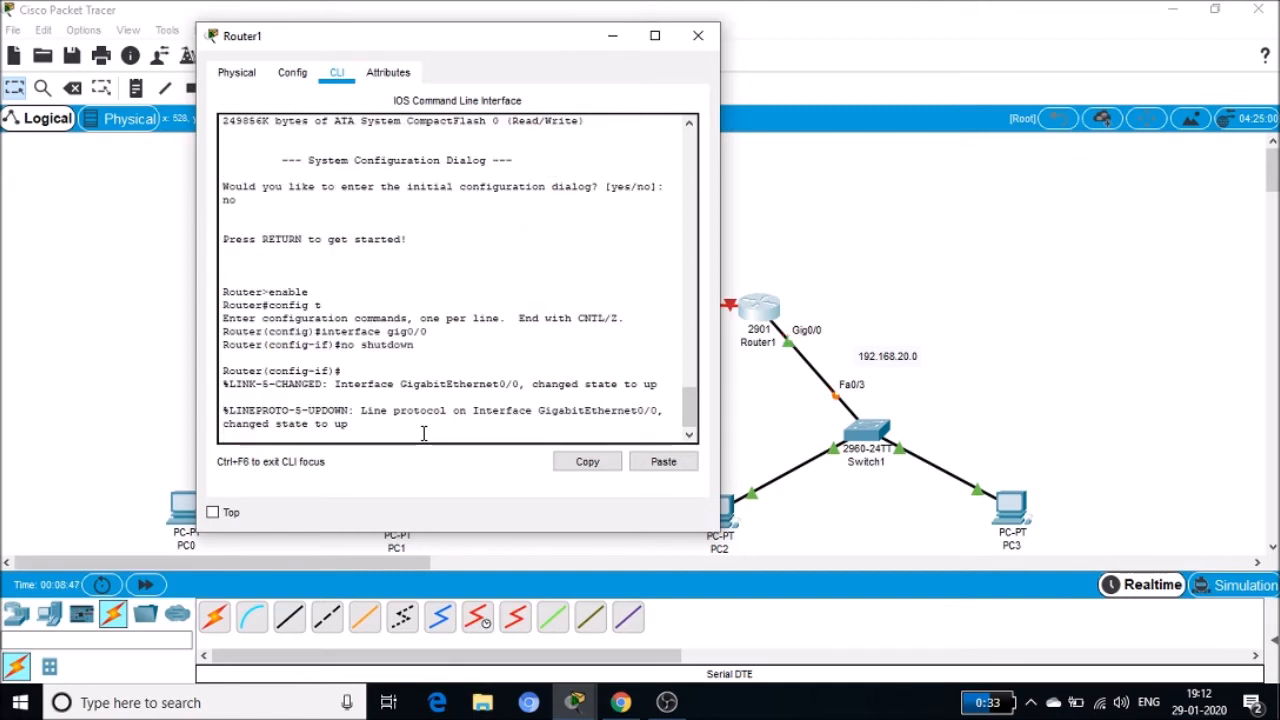
Step: Assign IP address 192.168.20.1 with mask 255.255.255.0 to Router1's gig0/0 interface and minimize the router window
key(Return)
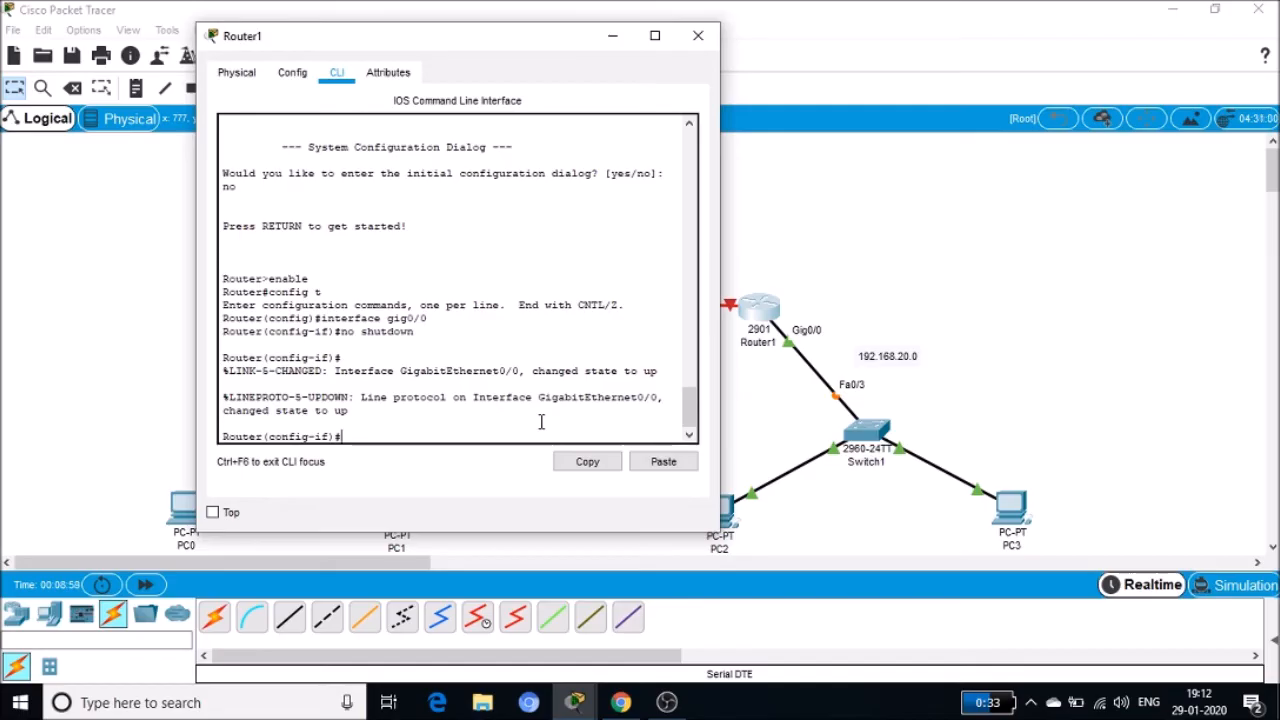
text(ip address 192.168.20.1)
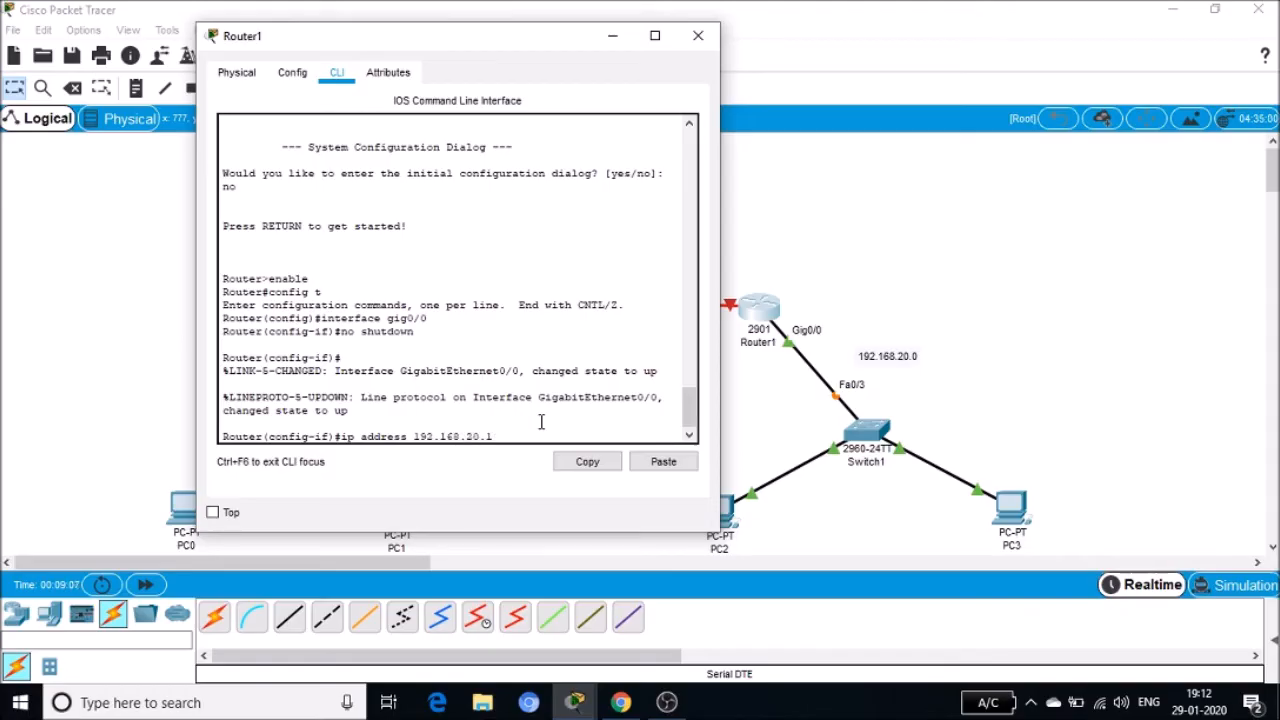
text( 255.255.255.0)
key(Return)
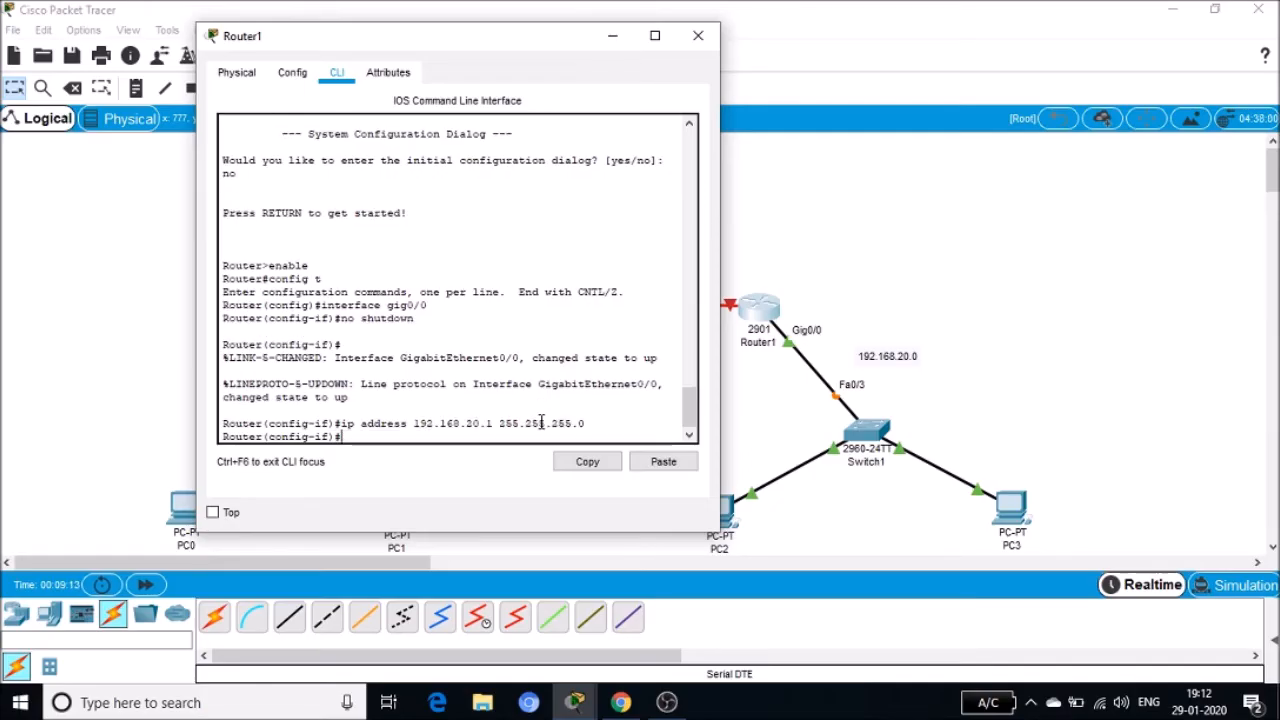
click(612, 35)
Step: Check the serial link's ports, leave gig0/0 configuration on Router0, and enable interface serial0/3/0 with no shutdown
mouse_move(755, 312)
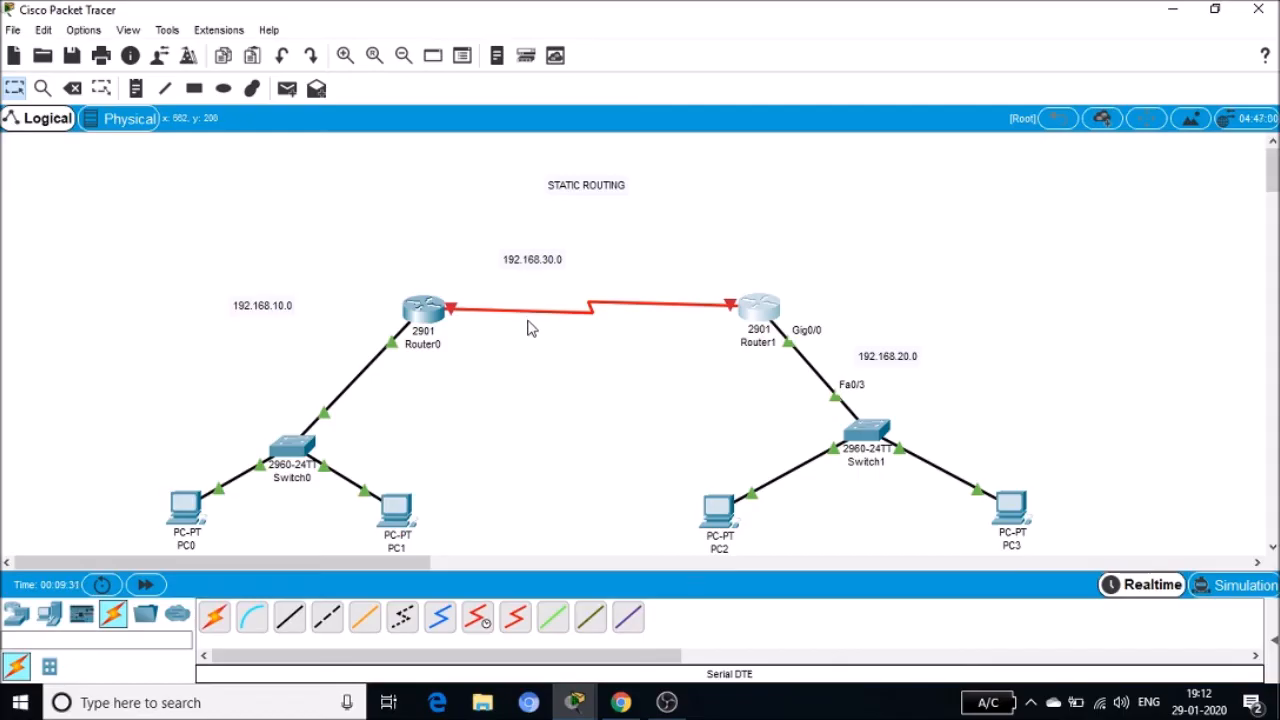
mouse_move(531, 320)
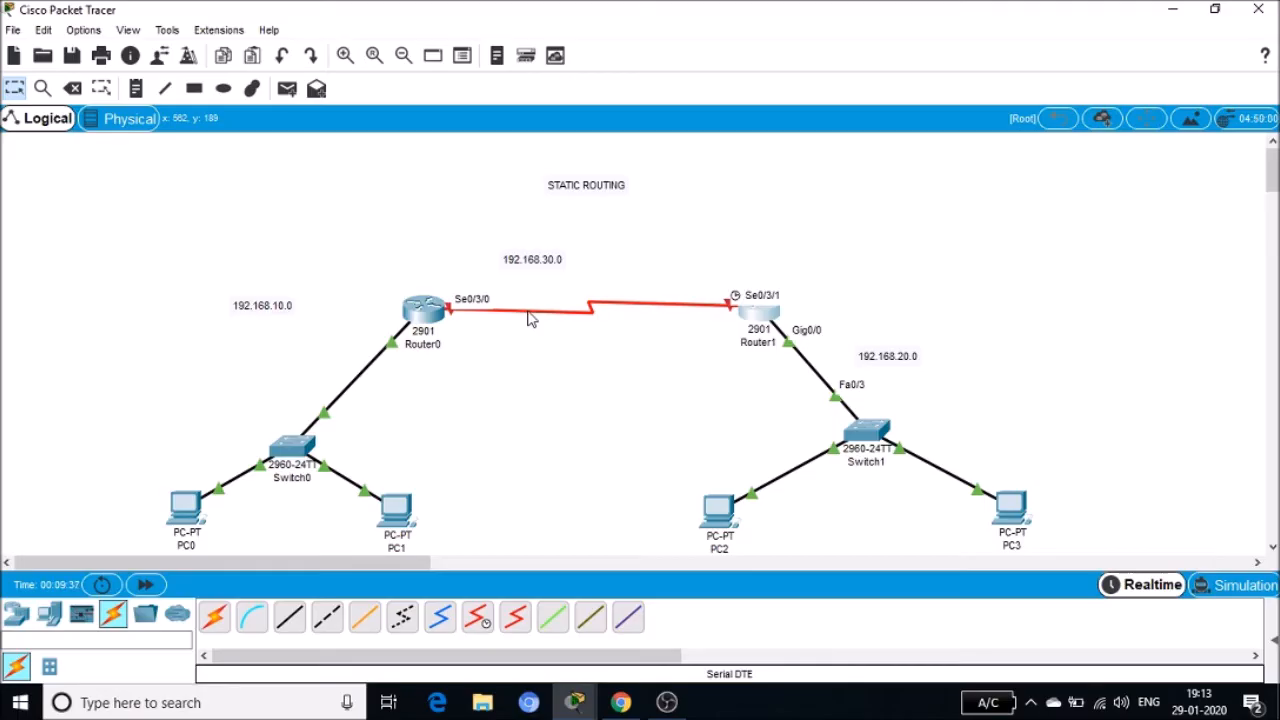
click(424, 310)
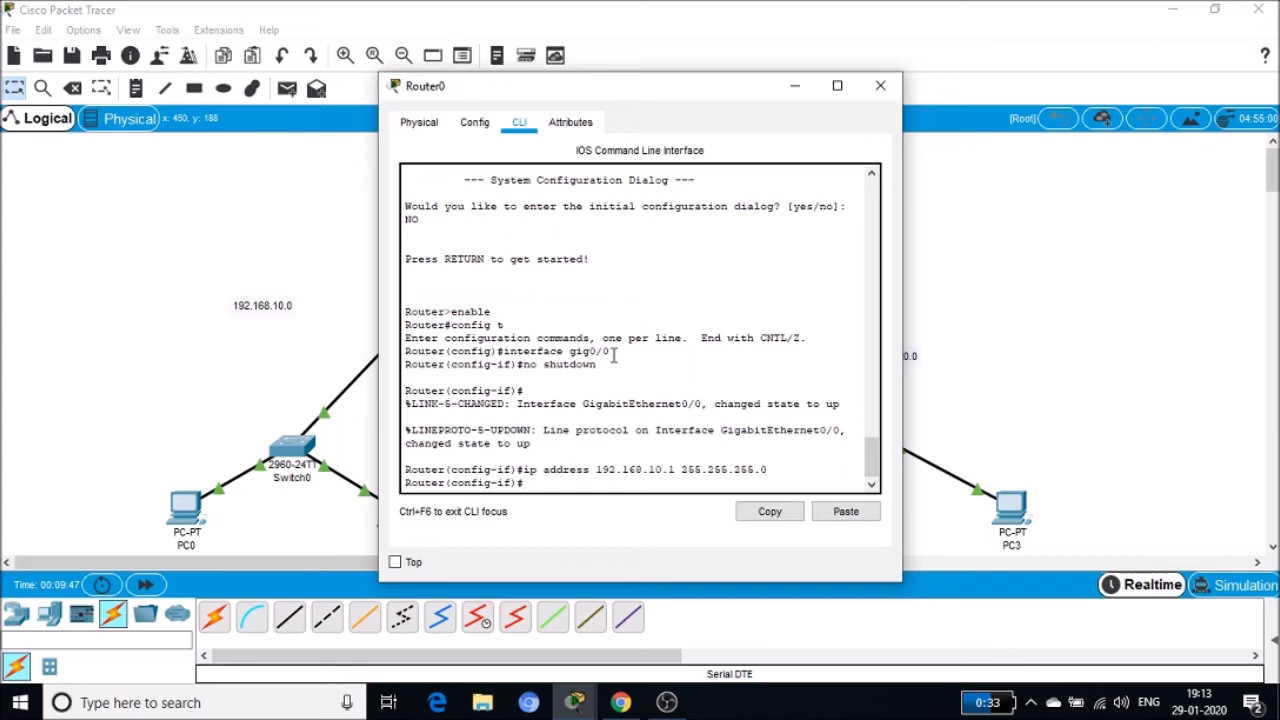
text(exit)
key(Return)
text(interfac)
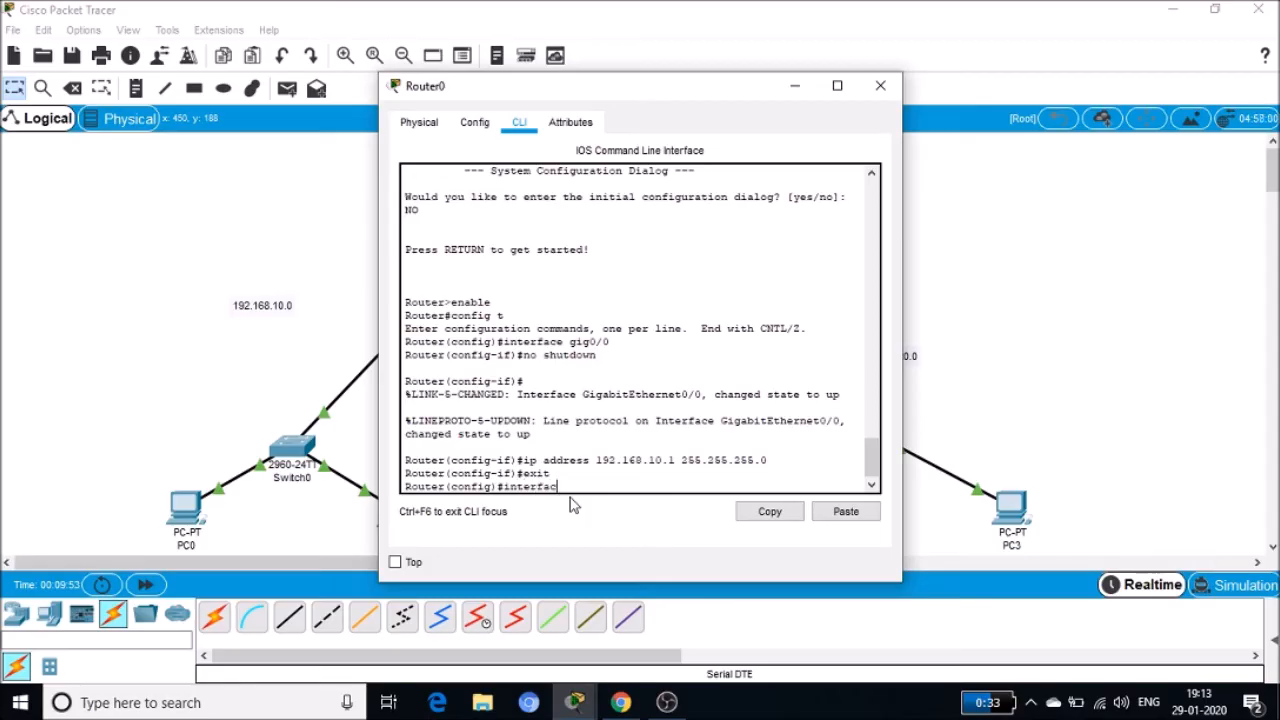
text(e serial0/3/0)
key(Return)
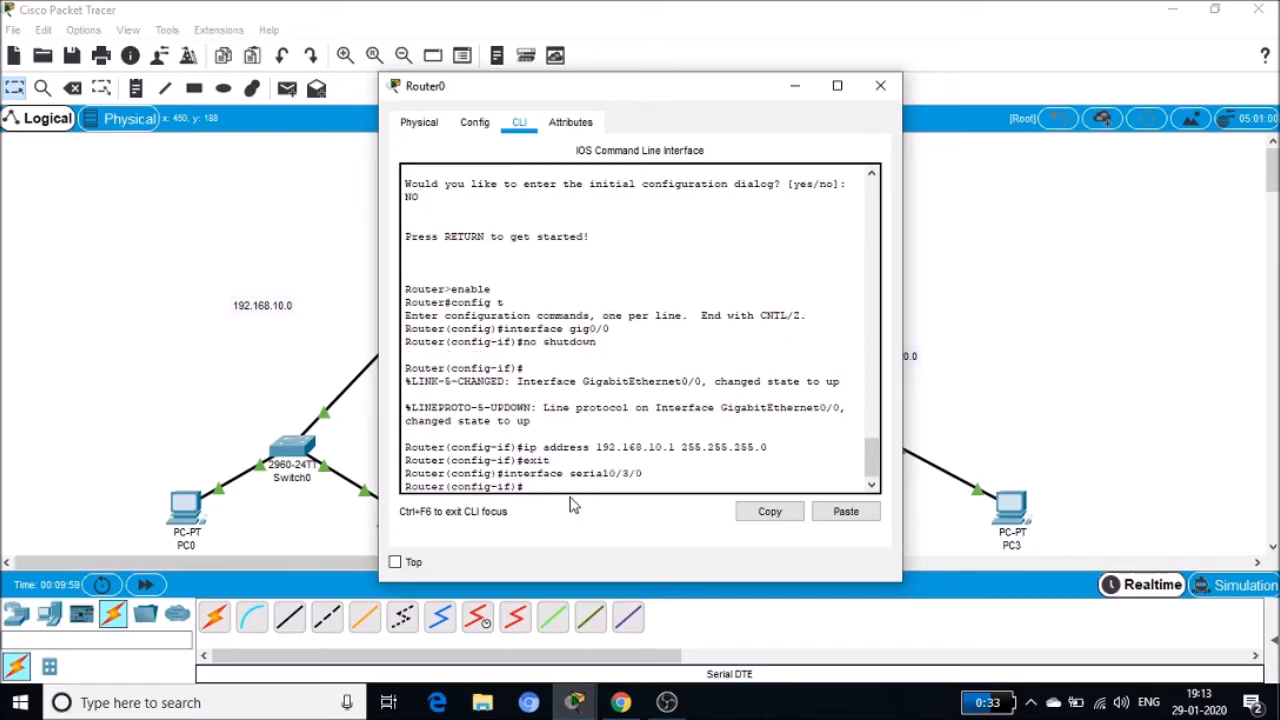
text(no shutdown)
key(Return)
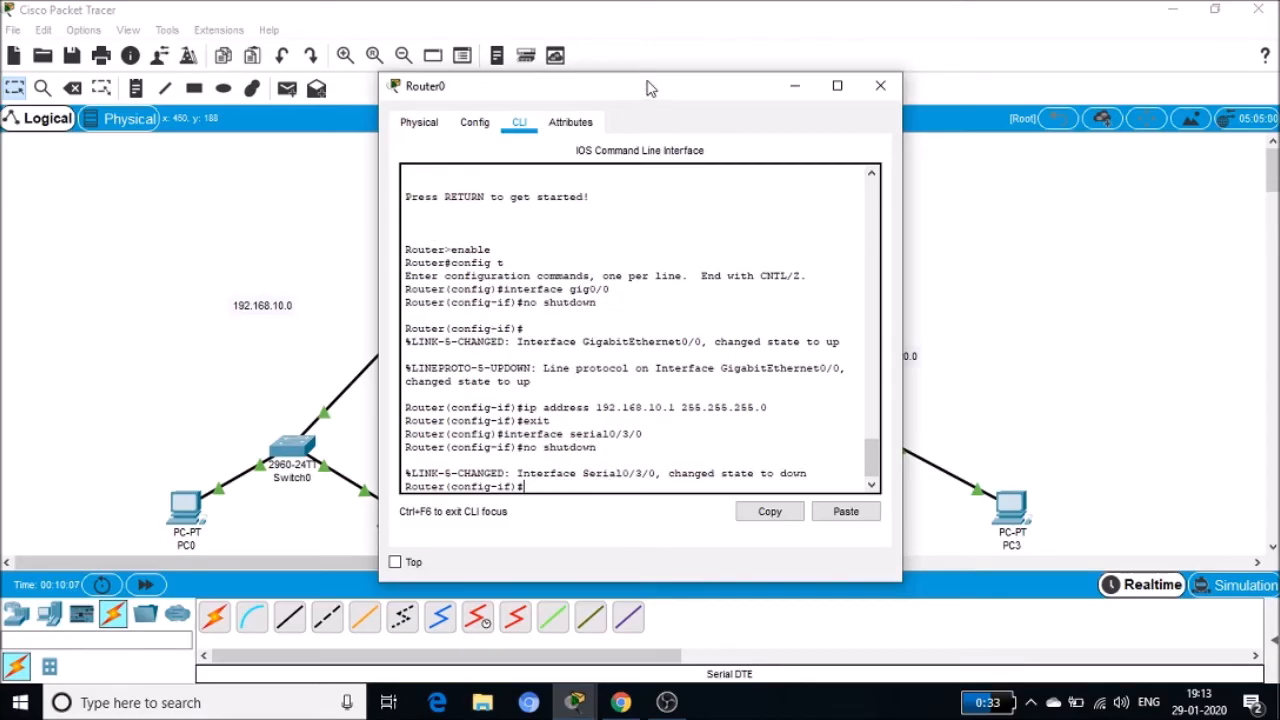
Step: Try to assign IP address 192.168.30.0 with mask 255.255.255.0 to Router0's serial0/3/0 interface
drag(650, 88, 835, 108)
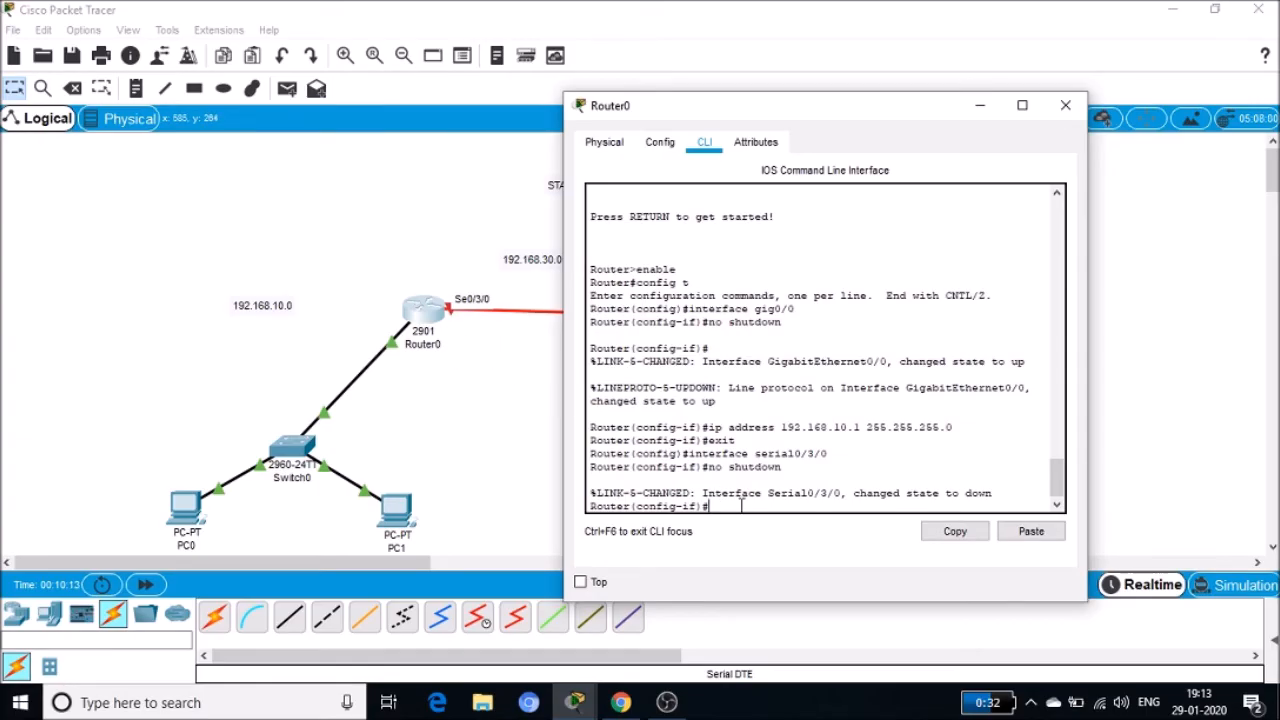
text(ip address)
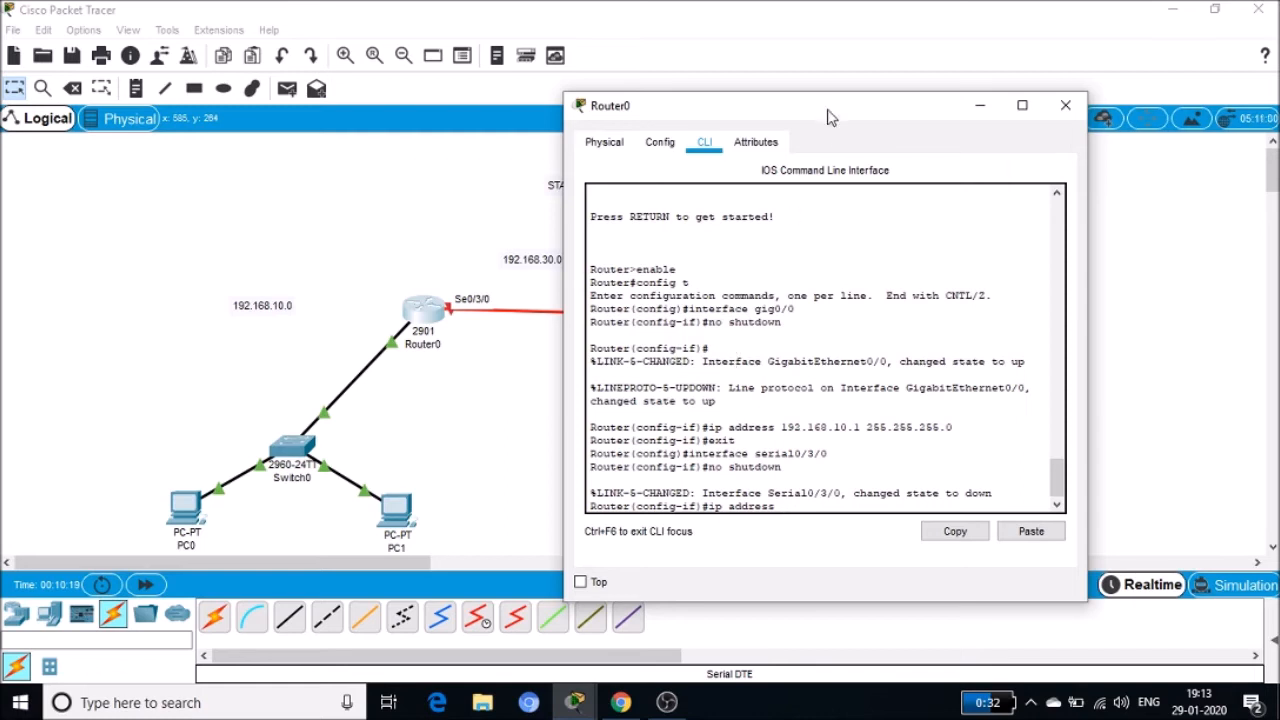
drag(830, 106, 880, 108)
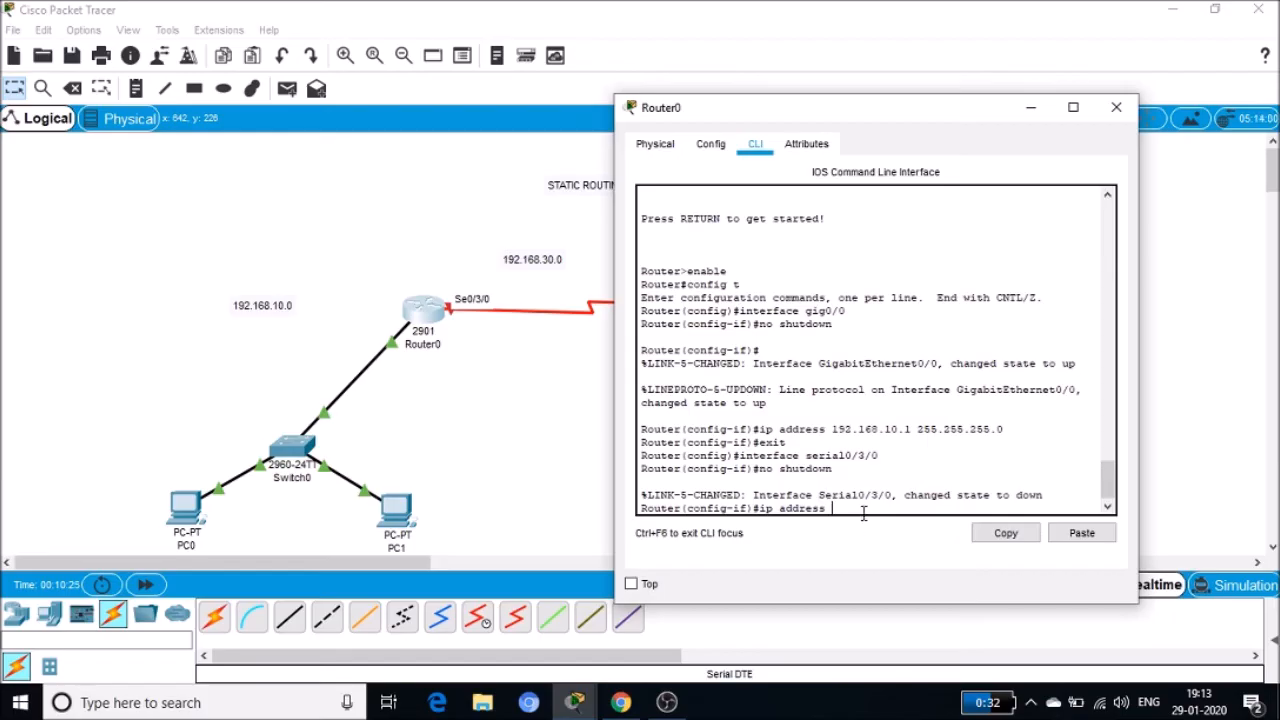
text(192.168.30.0 255.255.255.0)
key(Return)
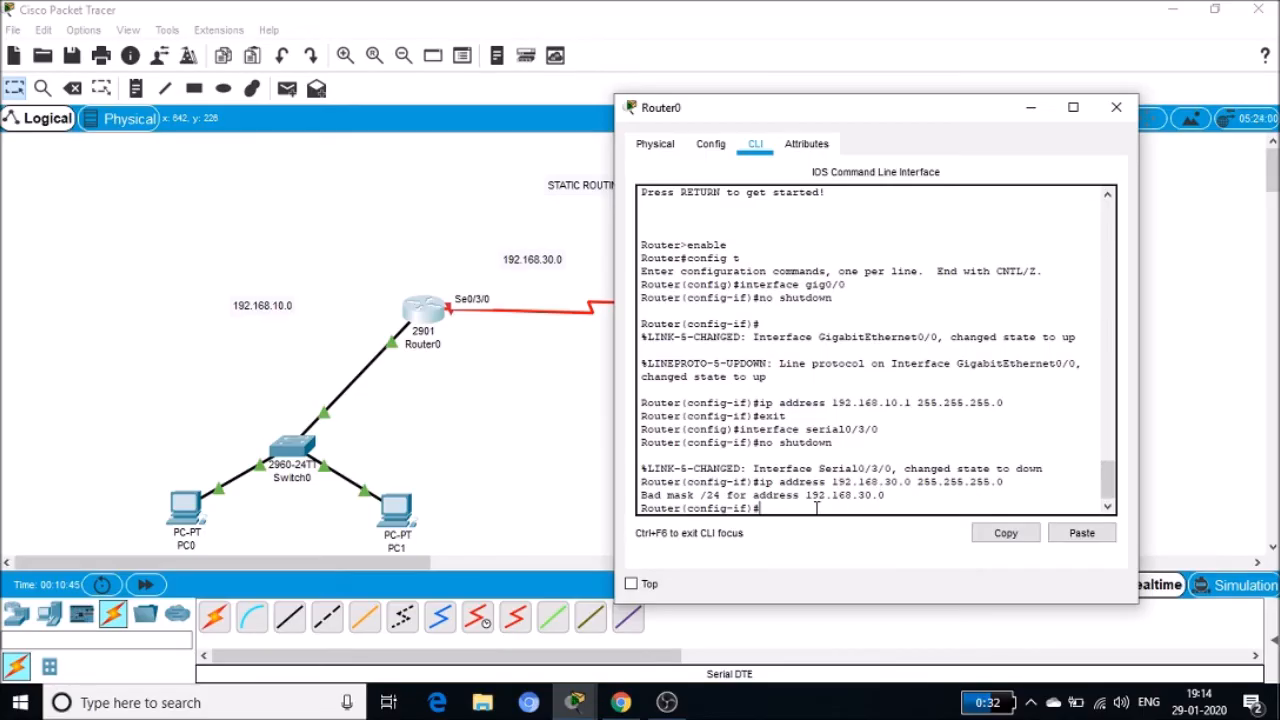
Step: Try to assign IP address 192.168.30.1 with mask 255.255.255.0 to Router0's serial0/3/0 interface
text(ip adress 192.168.30.)
text(1 255)
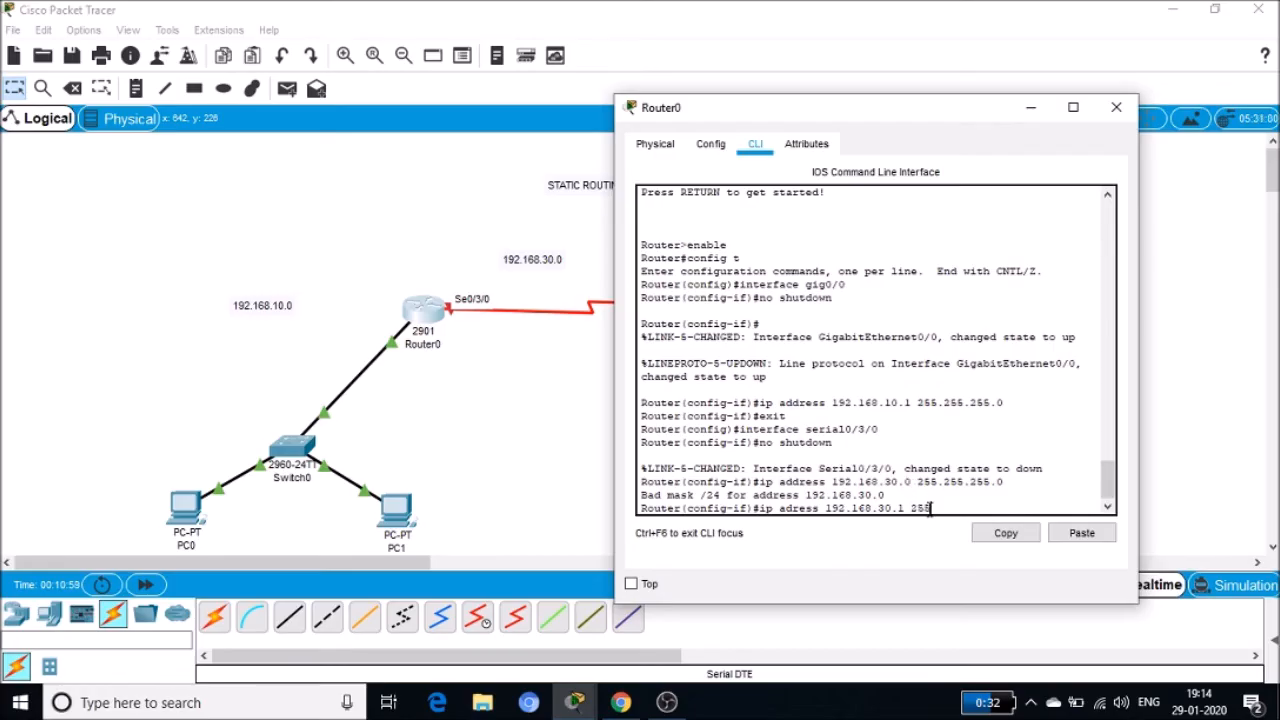
text(.255.255.0)
key(Return)
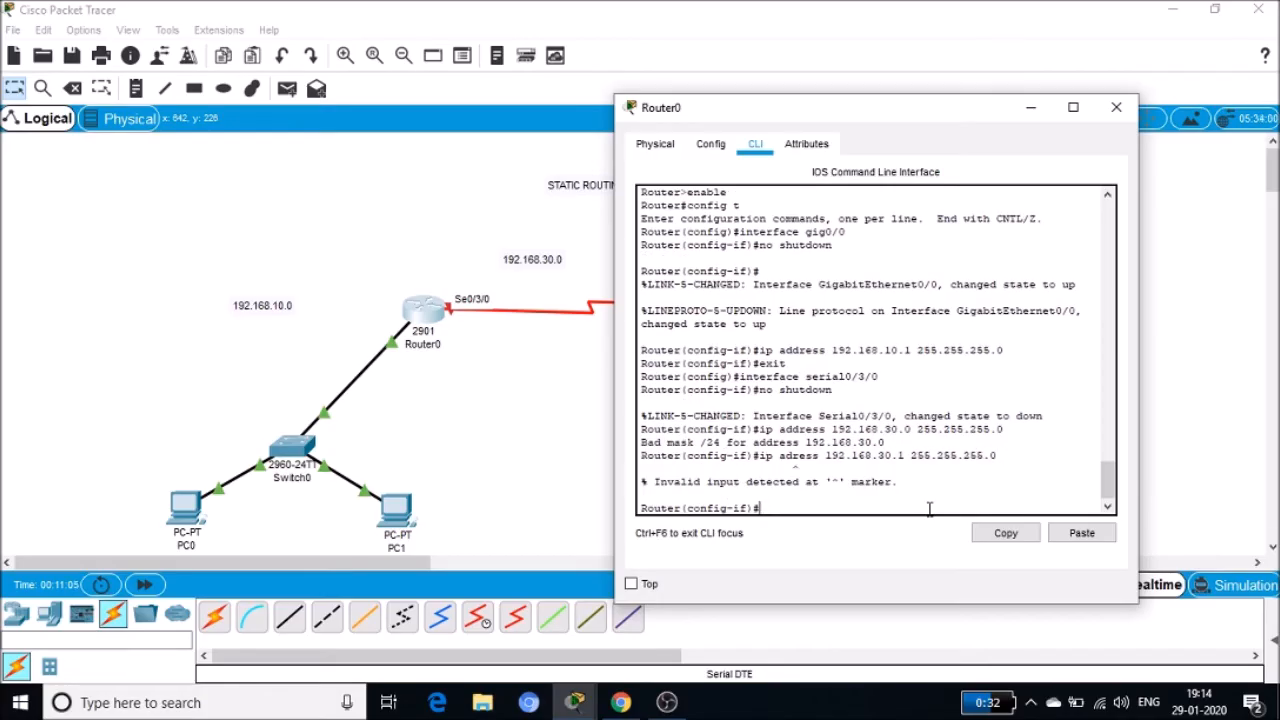
Step: Correct the mistyped address command to assign 192.168.30.1 with mask 255.255.255.0 to Router0's serial0/3/0 interface, and close the router window
key(Up)
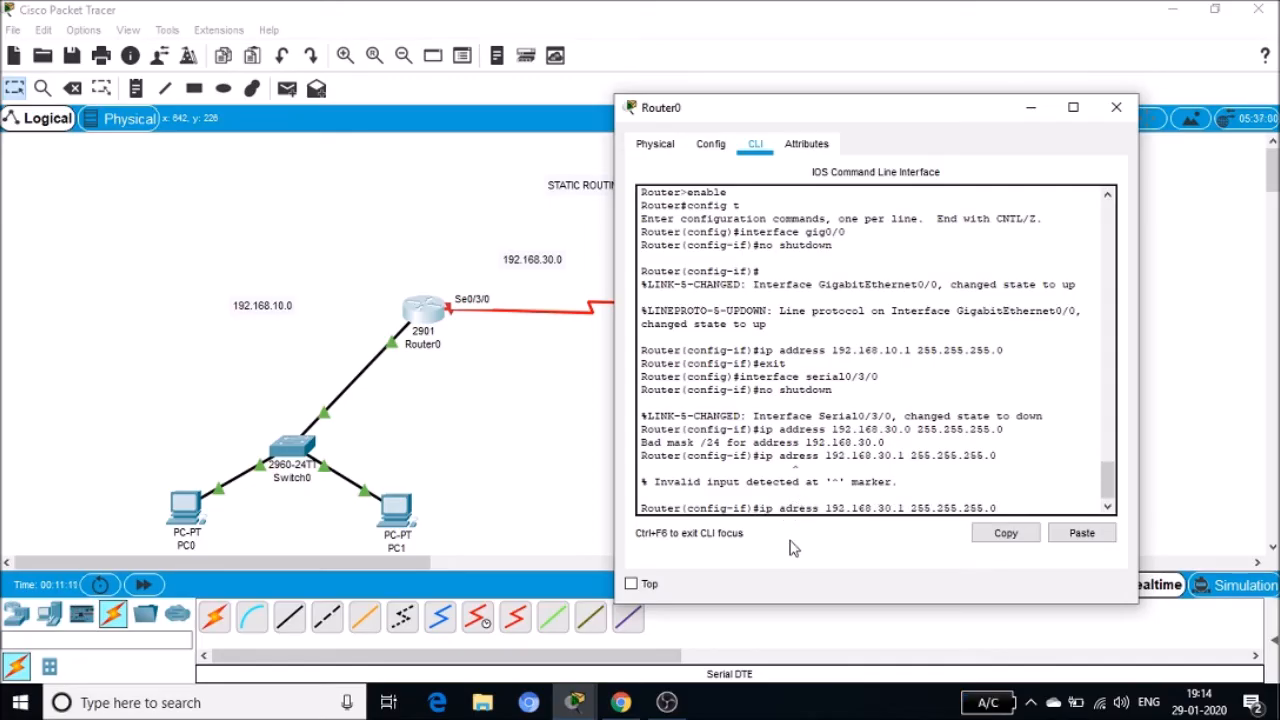
text(d)
key(Left)
key(Left)
key(Left)
key(Left)
key(Left)
key(Left)
key(Left)
key(Left)
key(Left)
key(Left)
key(Left)
key(Left)
key(Left)
key(Left)
key(Left)
key(Left)
key(Left)
key(Left)
key(Left)
key(Left)
text(d)
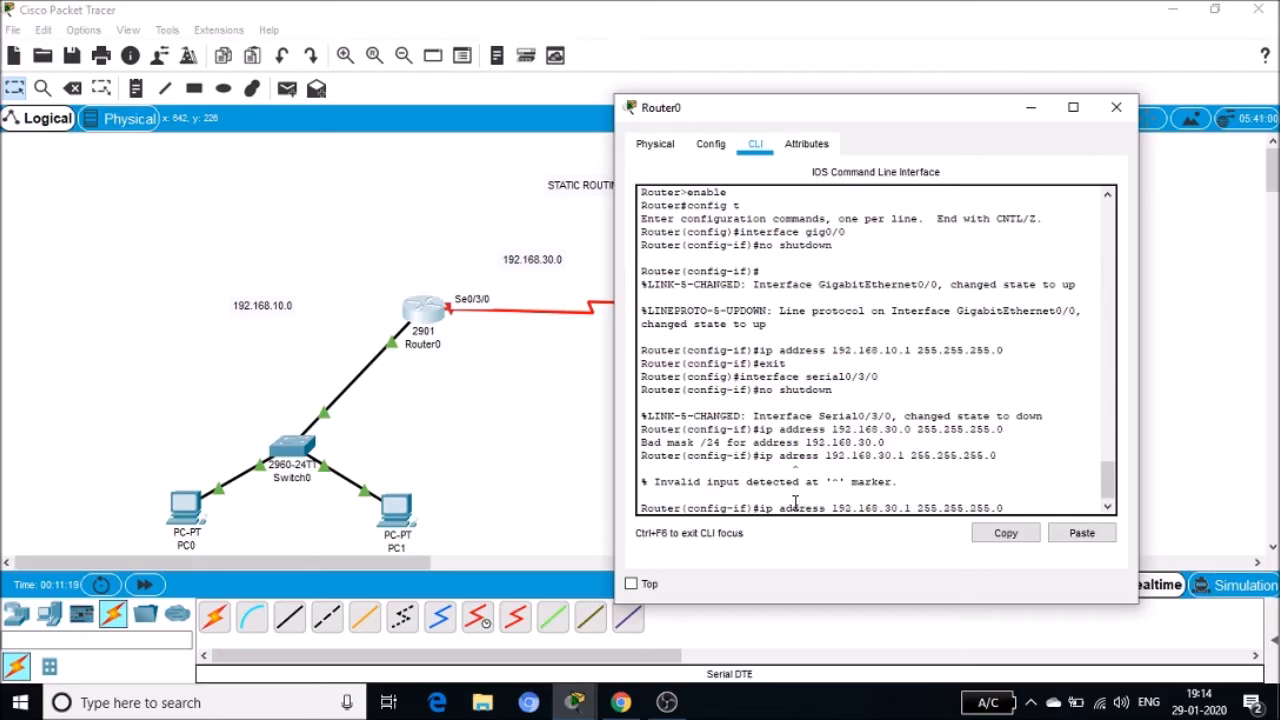
key(Return)
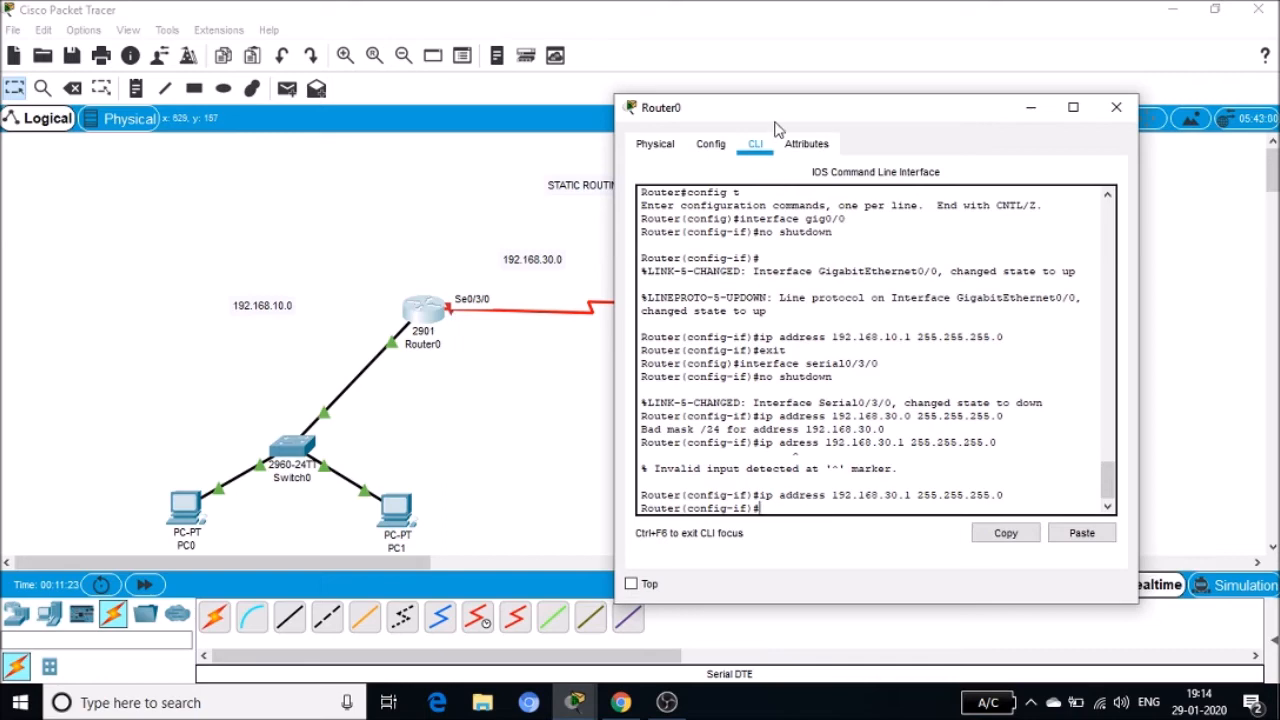
drag(772, 121, 276, 135)
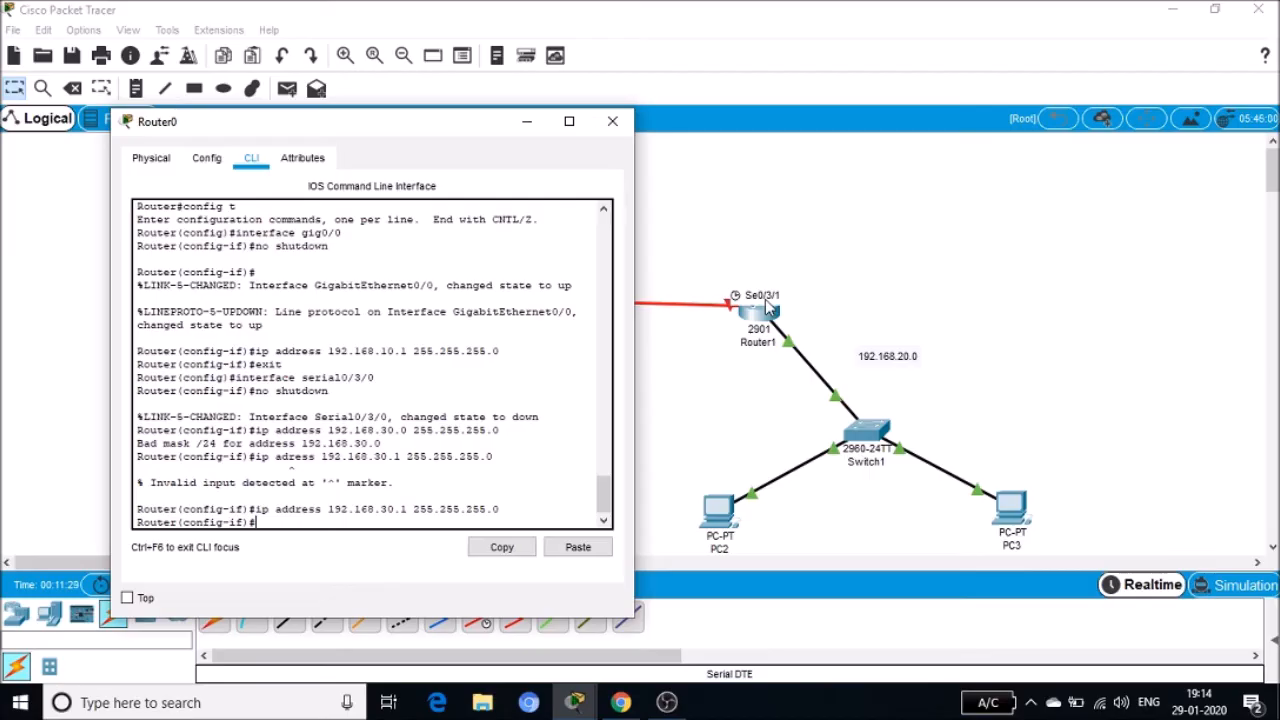
click(612, 121)
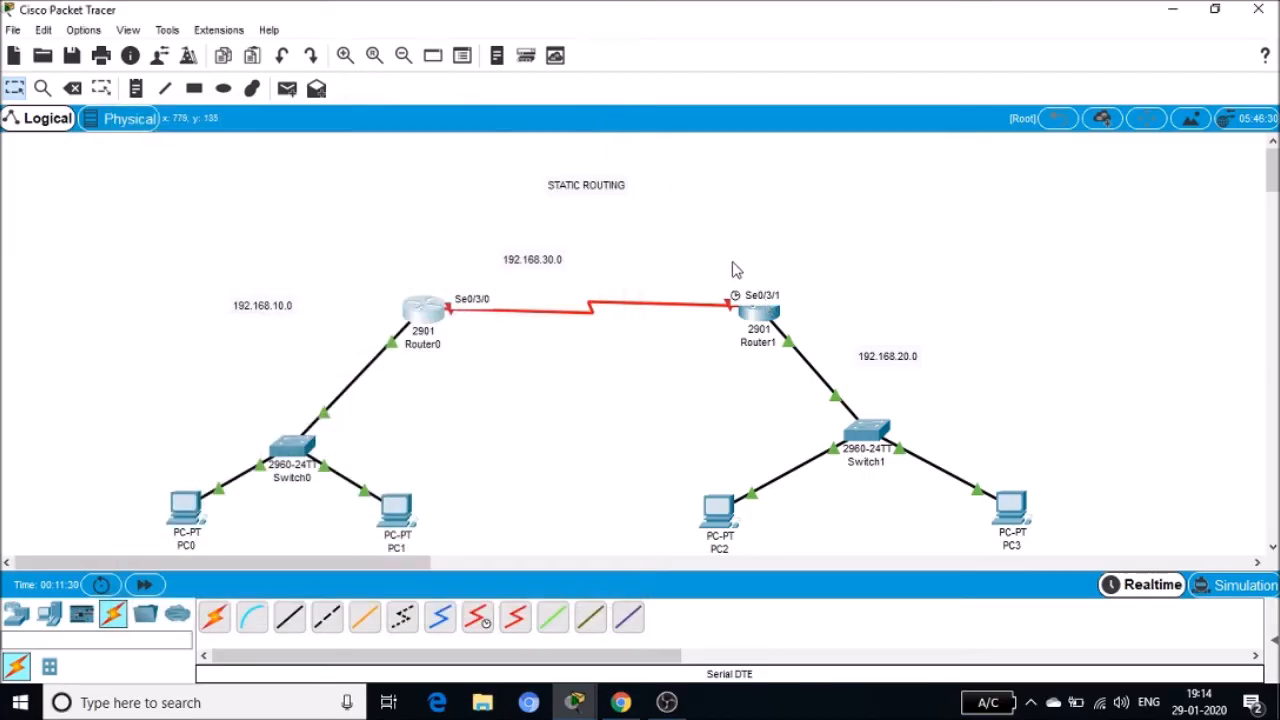
Step: Leave gig0/0 configuration on Router1, enable interface se0/3/1 with no shutdown, and check the serial link in the topology
click(755, 317)
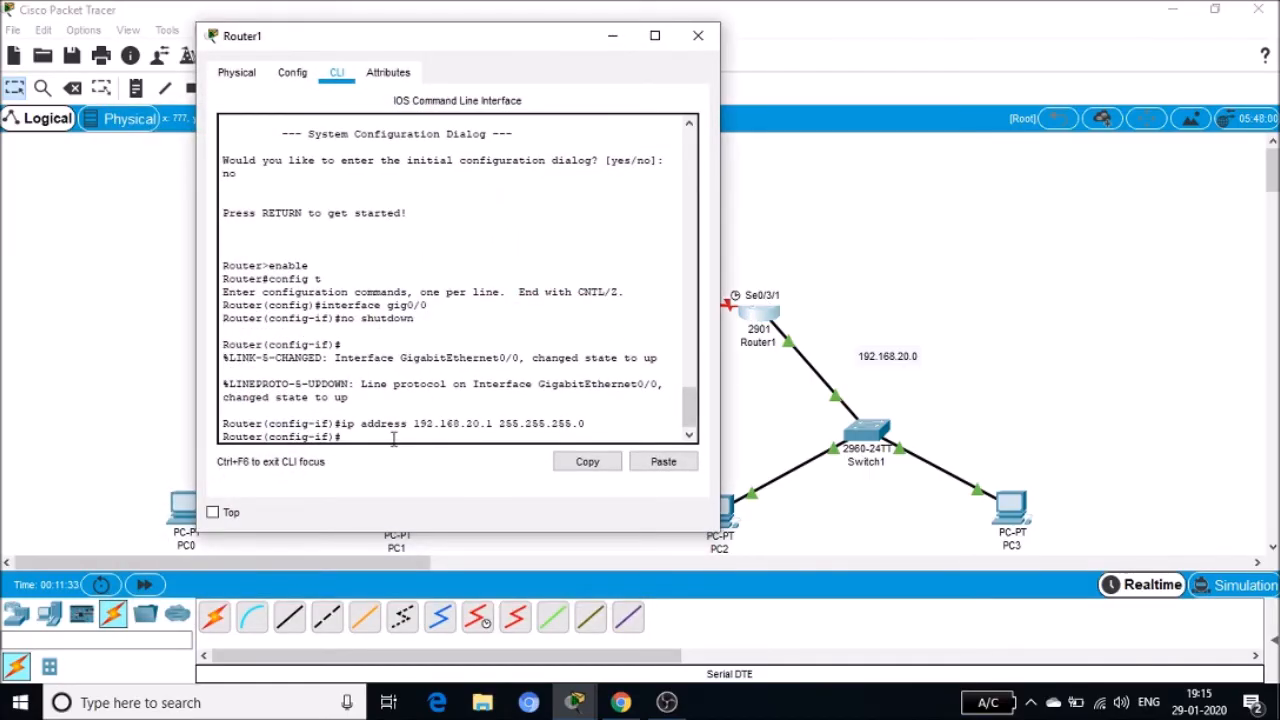
text(exit)
key(Return)
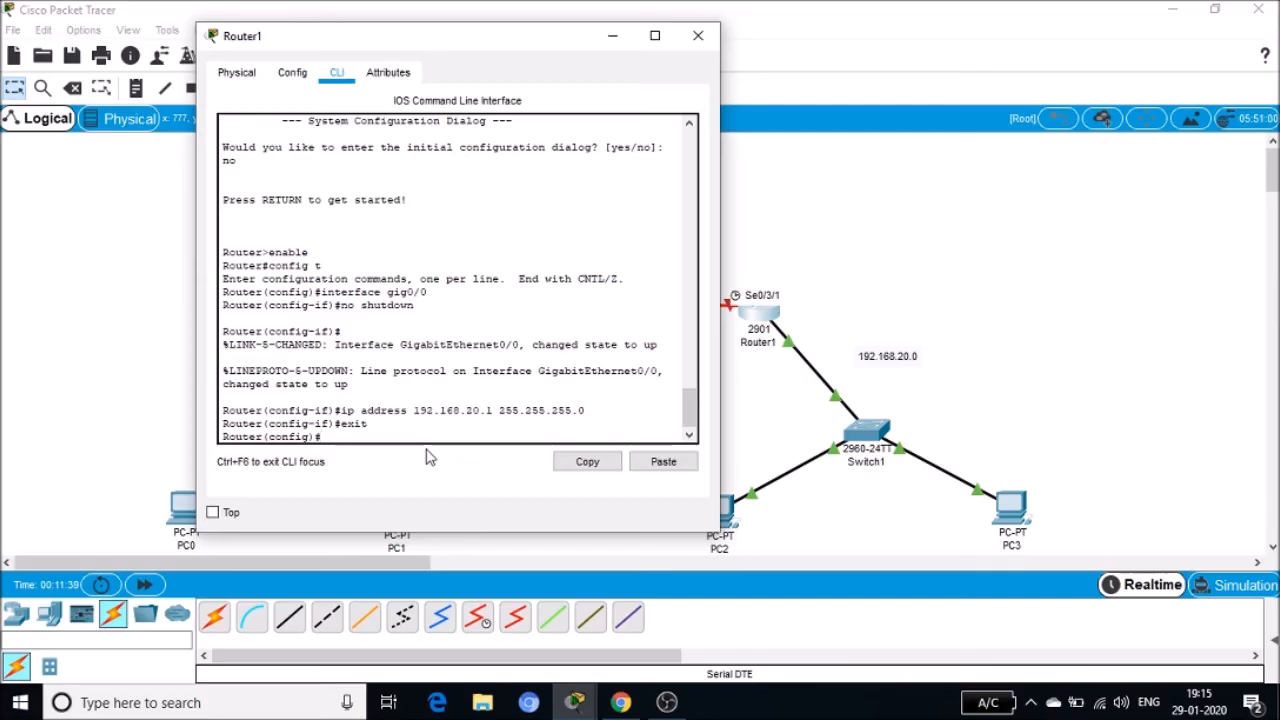
text(interface se0/3/1)
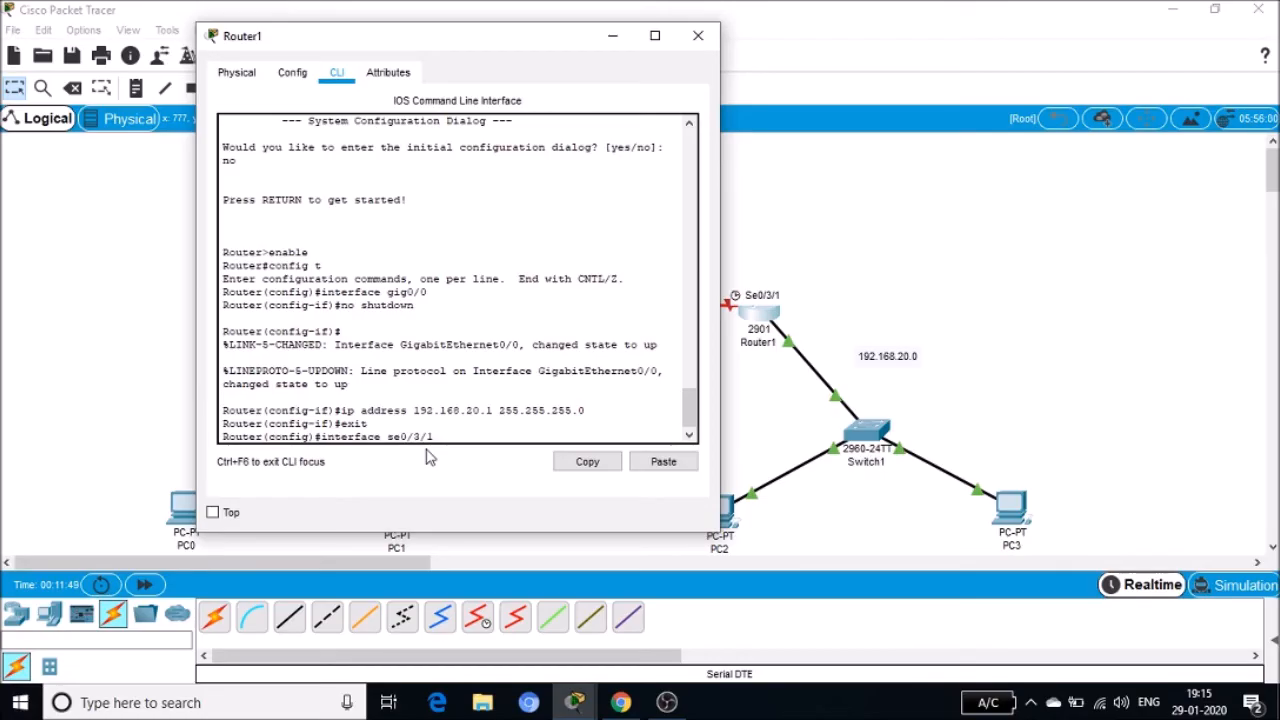
key(Return)
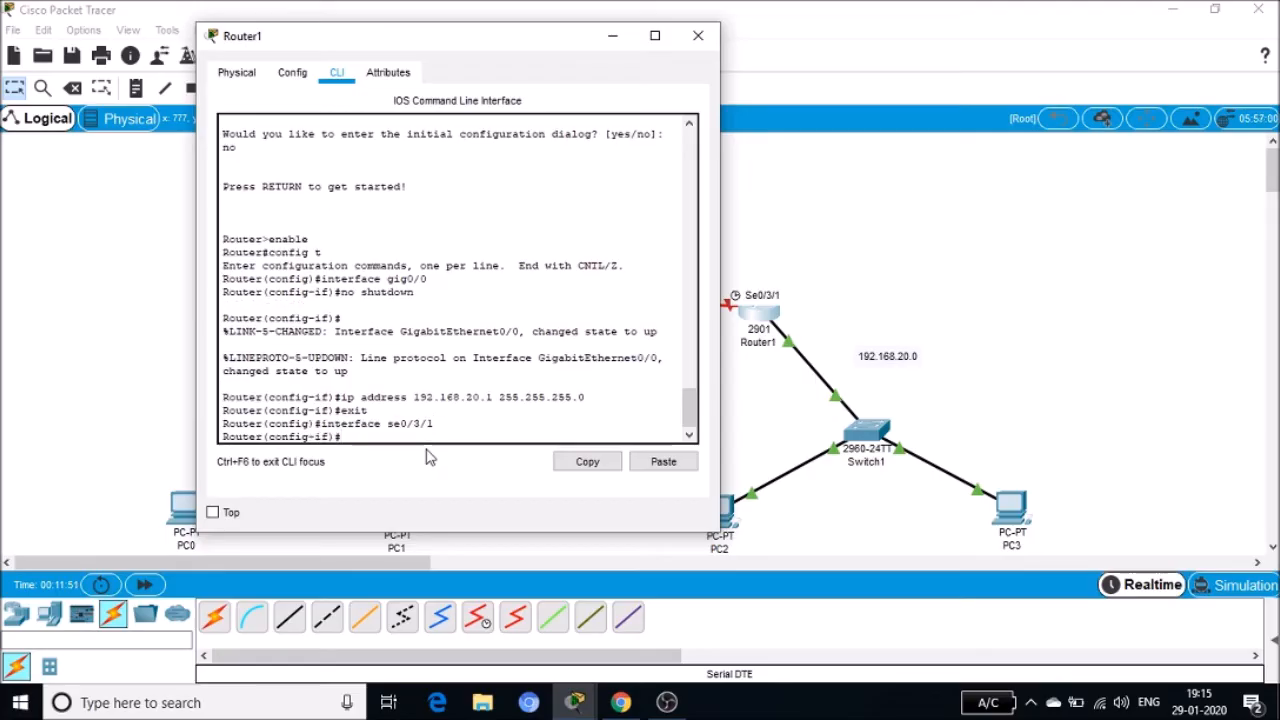
text(no shutdown)
key(Return)
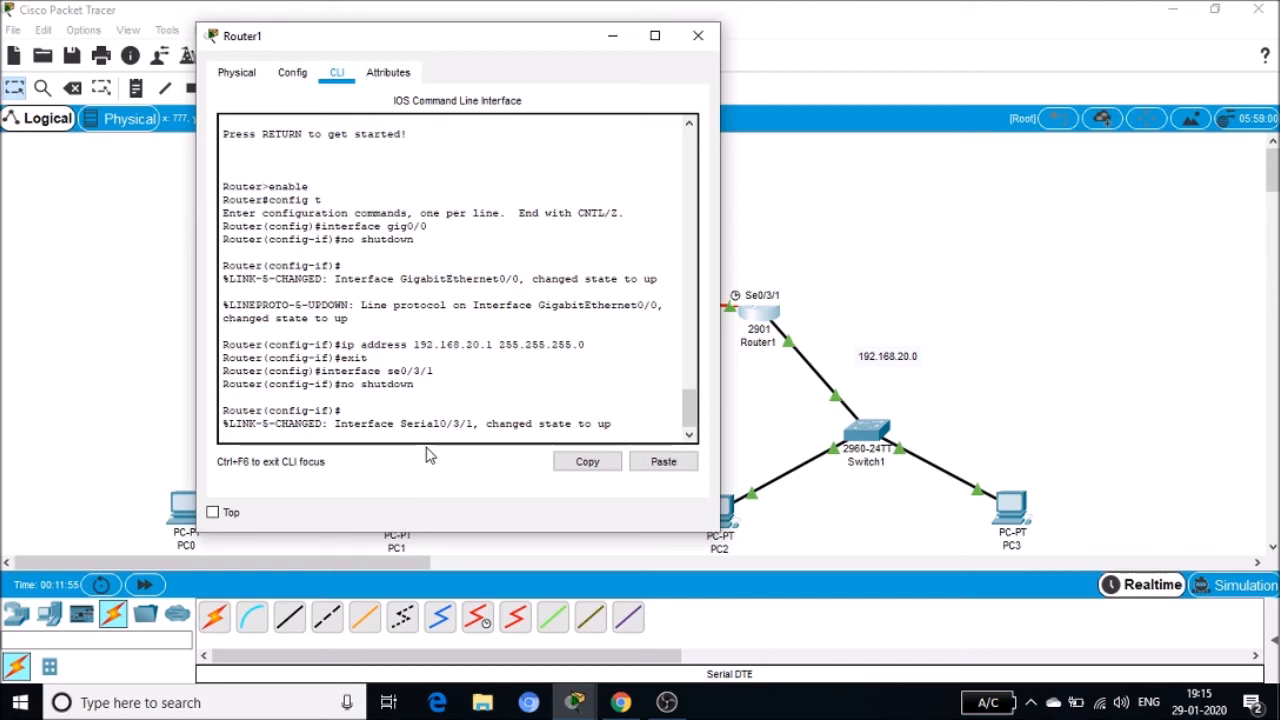
drag(486, 39, 1093, 150)
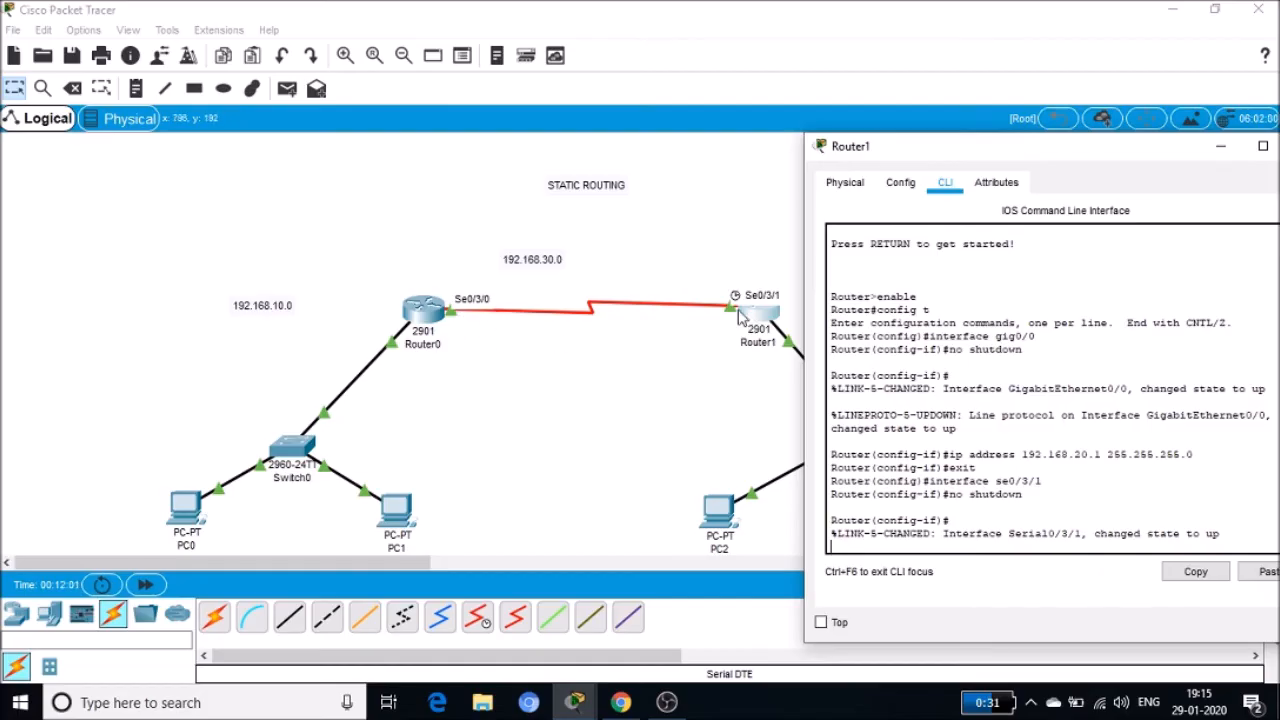
drag(905, 150, 665, 57)
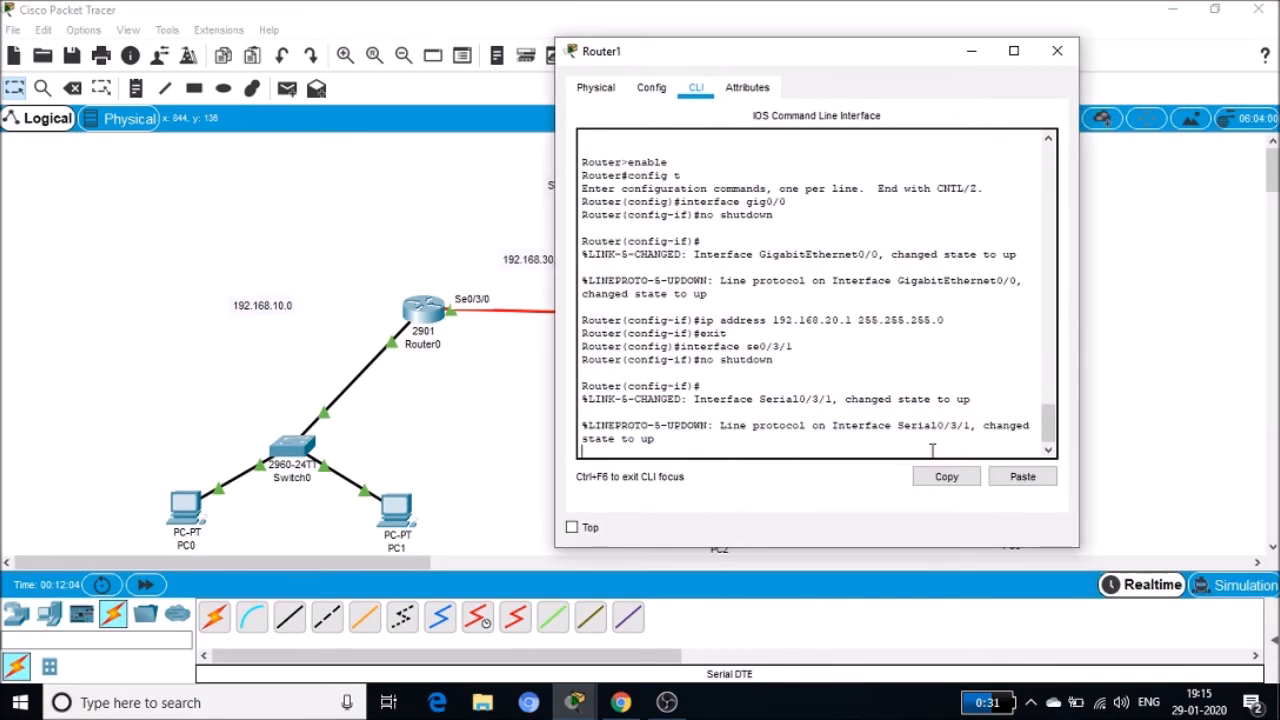
Step: Assign IP address 192.168.30.2 with mask 255.255.255.0 to Router1's se0/3/1 interface and close the router window
key(Return)
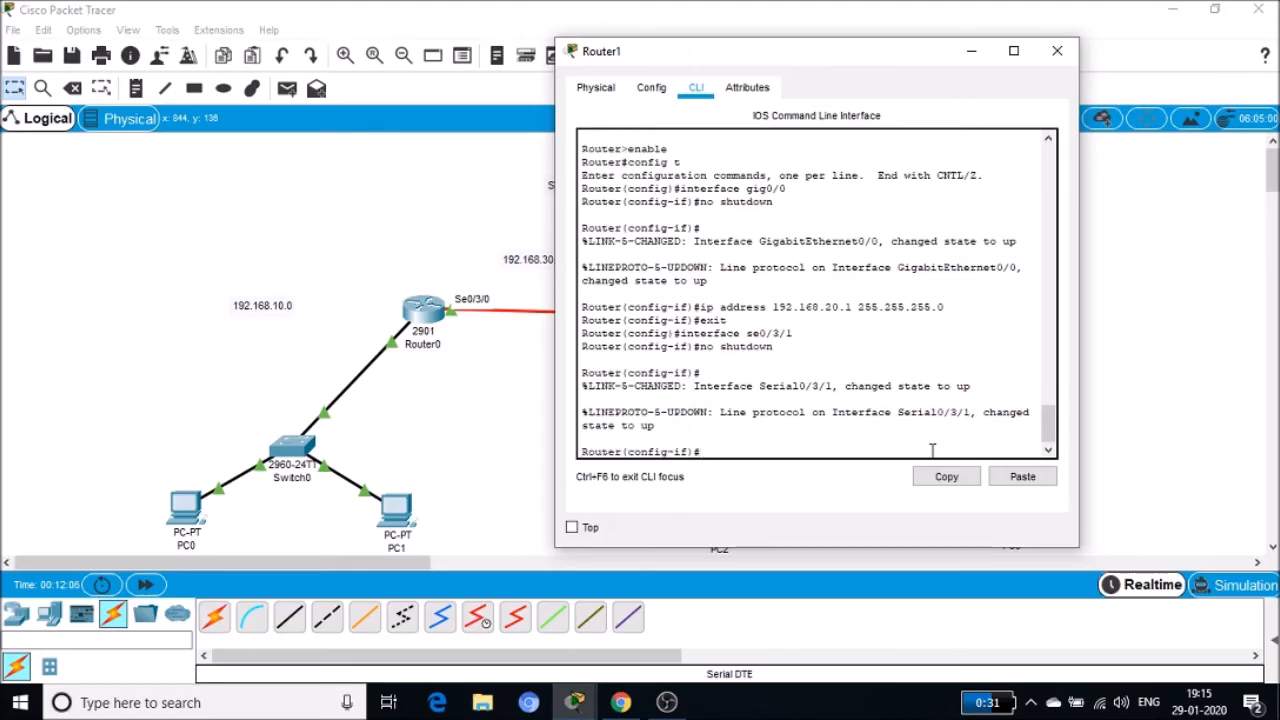
text(ip adress)
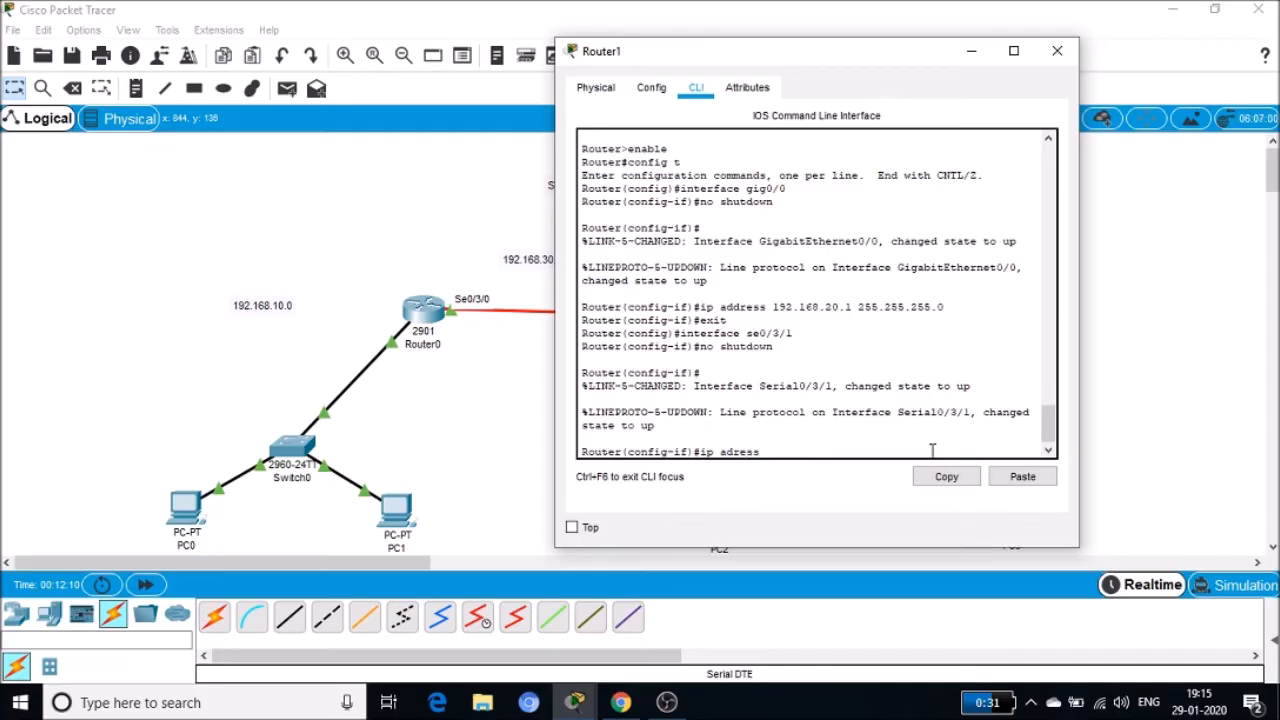
key(BackSpace)
key(BackSpace)
key(BackSpace)
key(BackSpace)
key(BackSpace)
text(dress)
drag(800, 55, 877, 59)
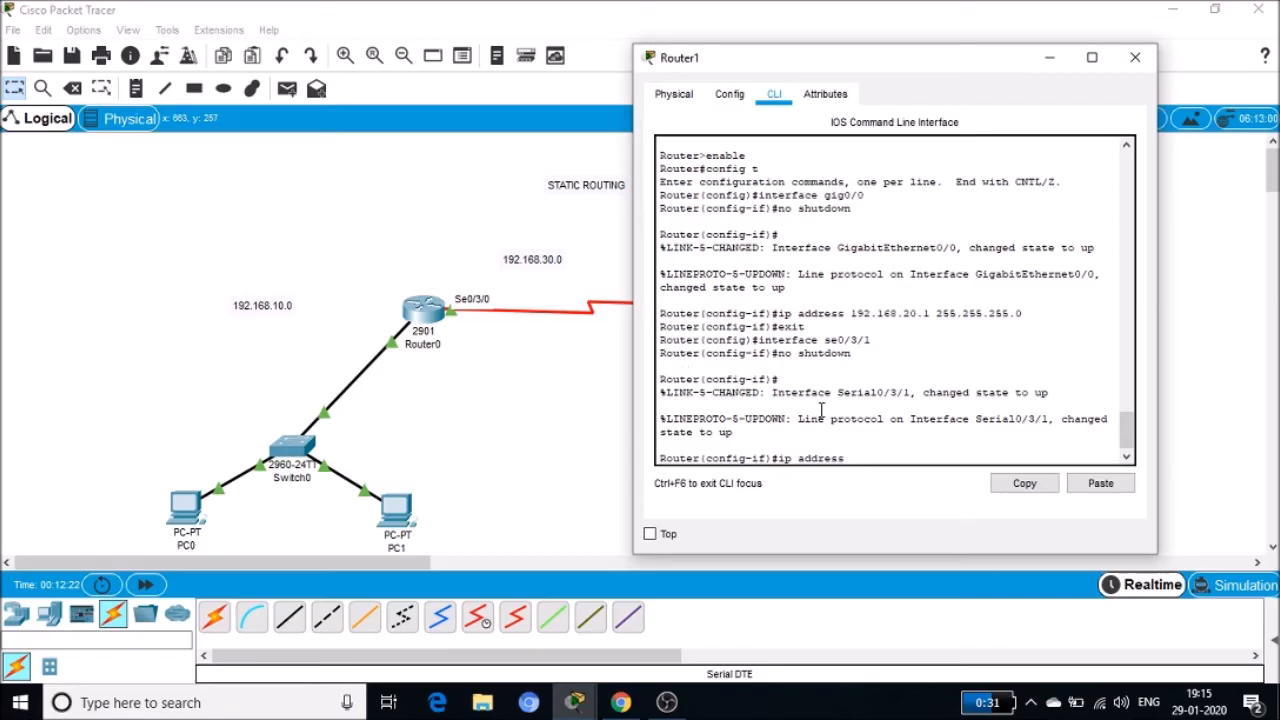
text(68.30.2 255.2)
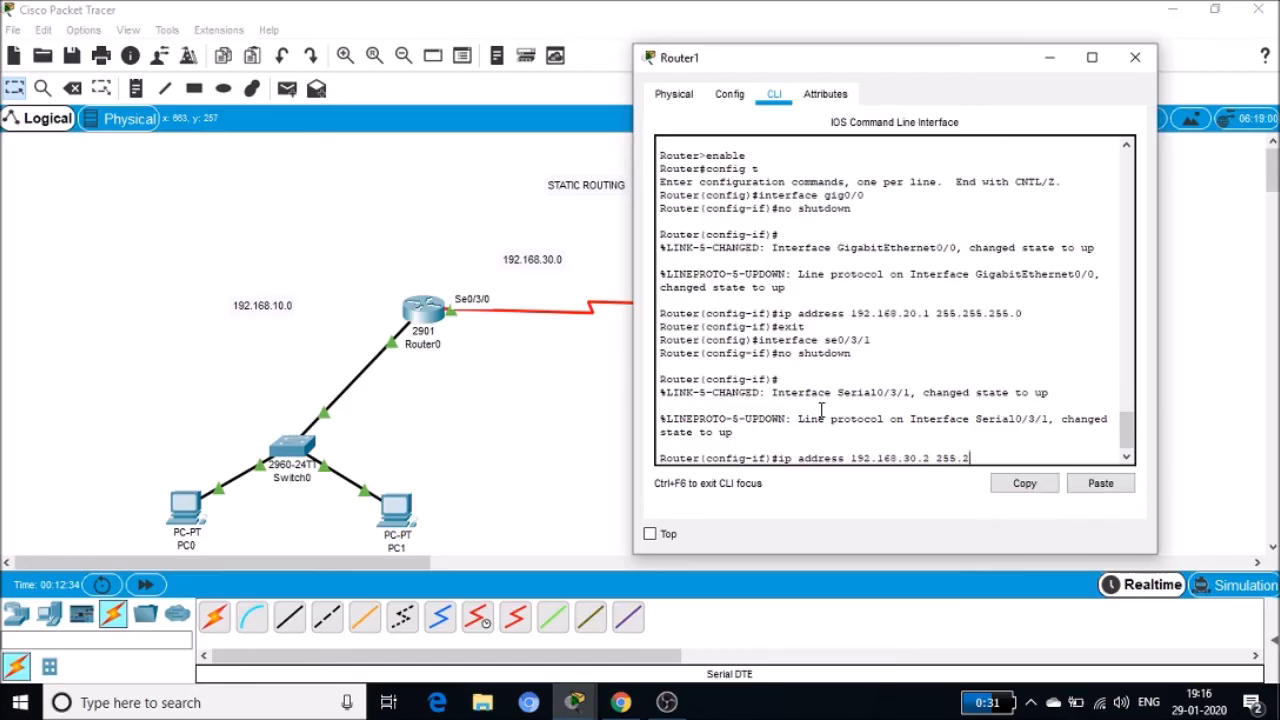
text(.255.0)
key(Return)
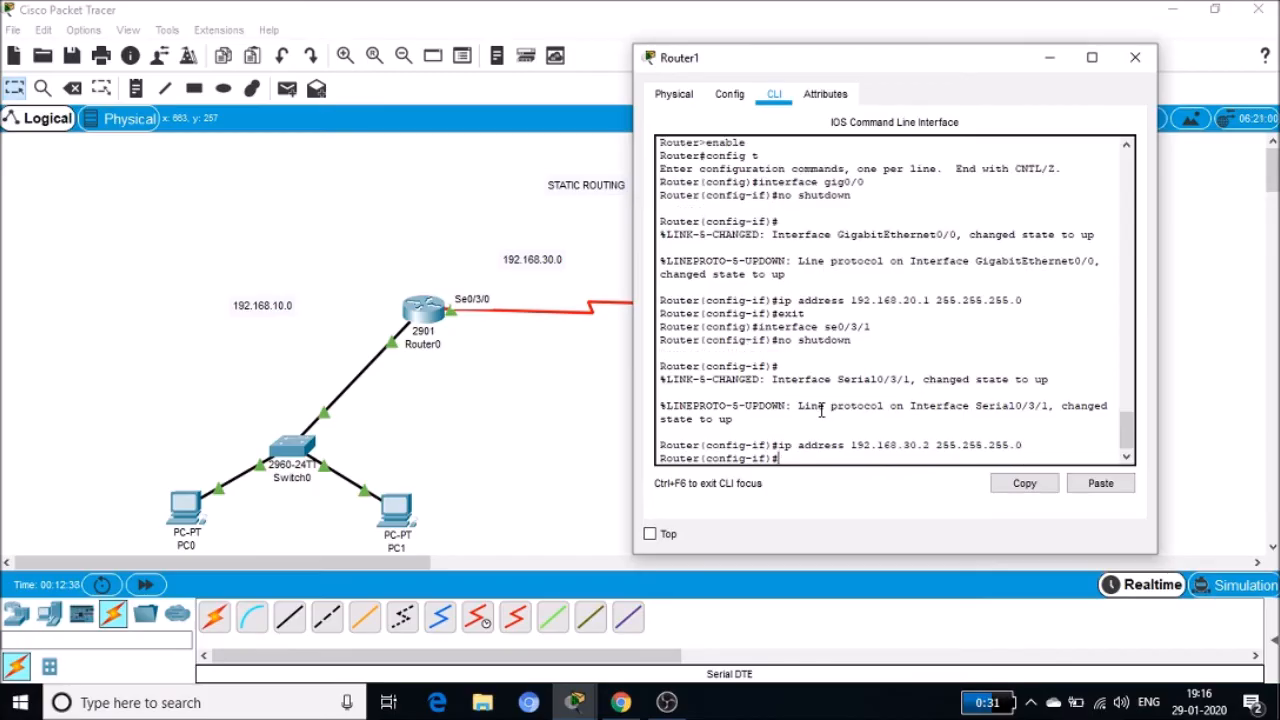
click(1135, 57)
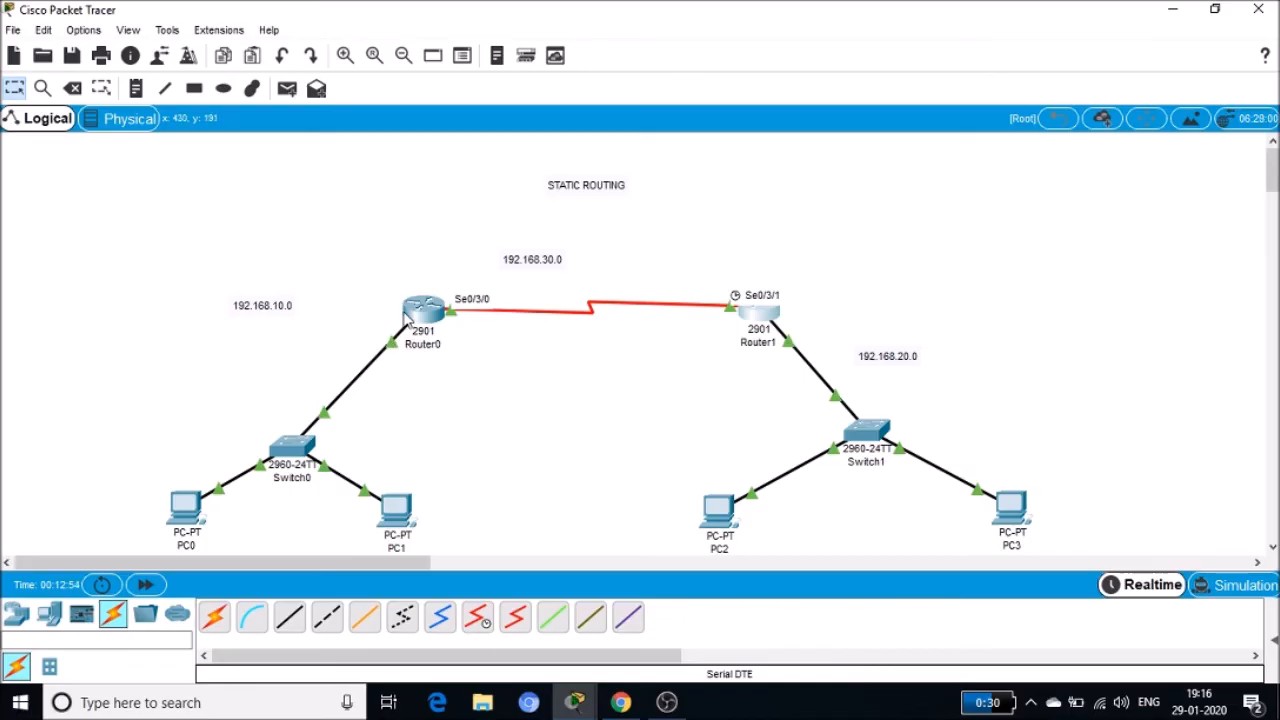
Step: Check Router0's interface addresses and set PC0's default gateway to 192.168.10.1 in its IP configuration
mouse_move(416, 321)
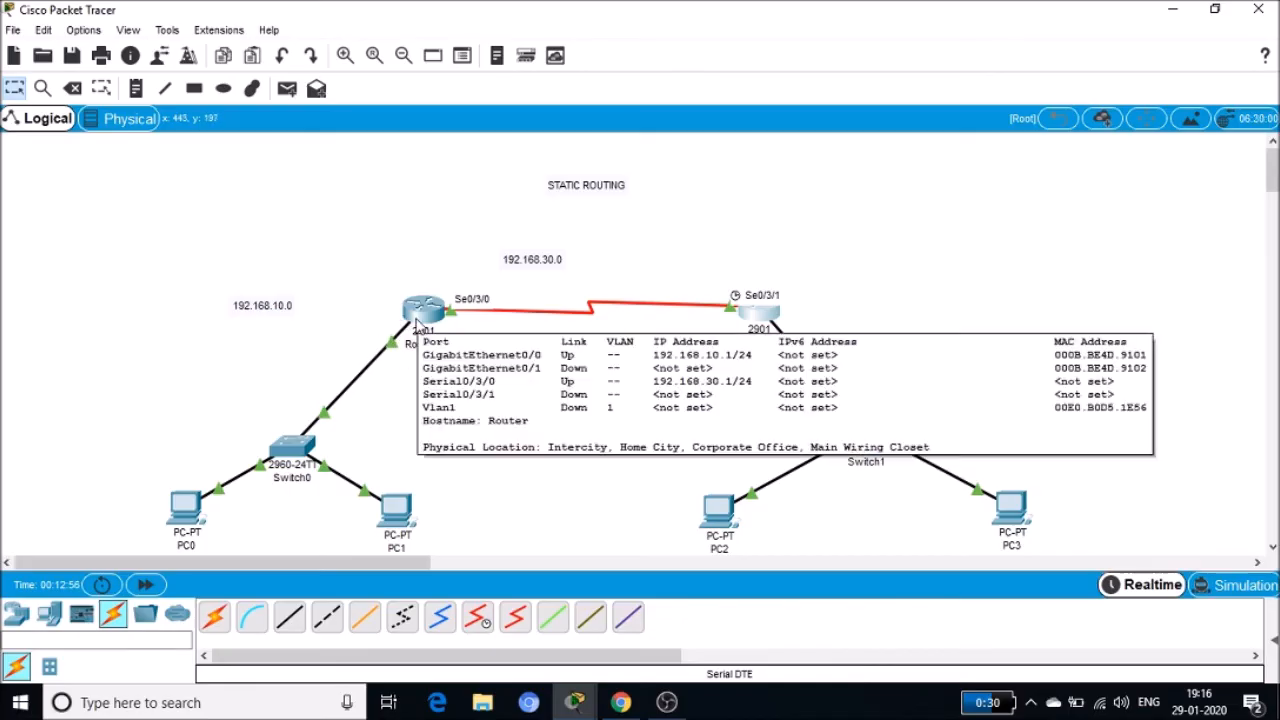
click(186, 508)
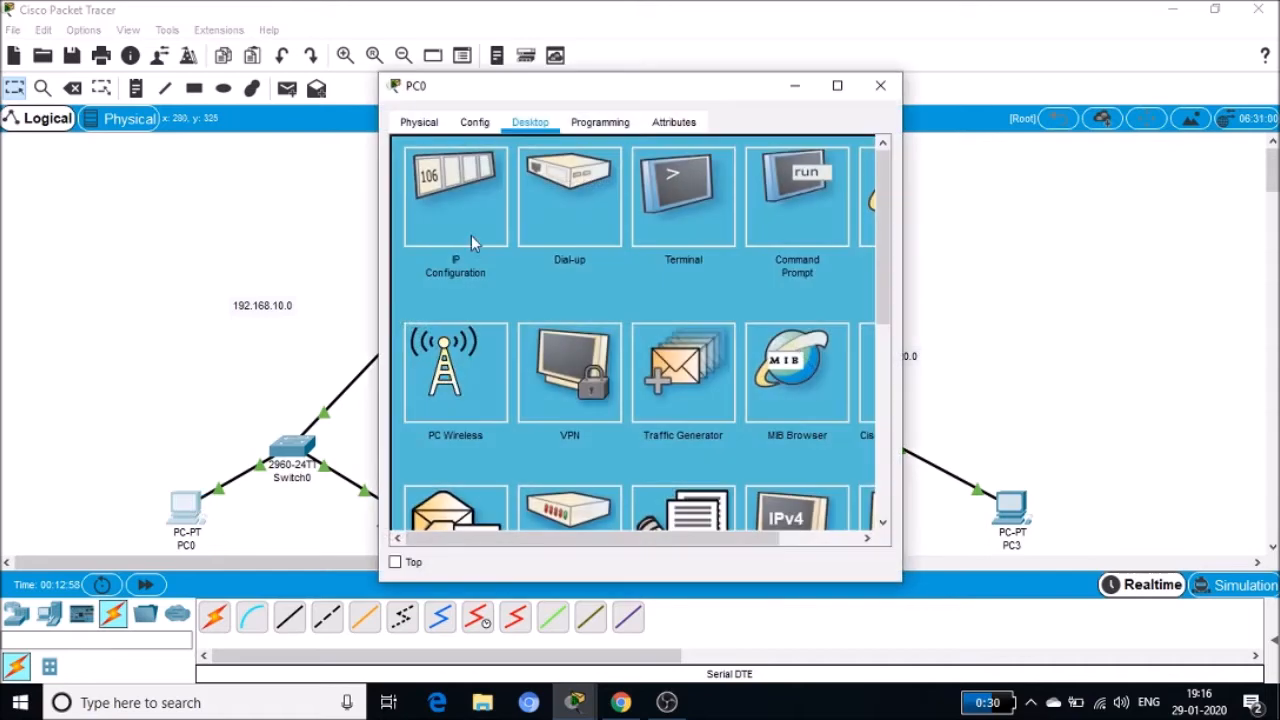
click(447, 237)
drag(580, 304, 524, 310)
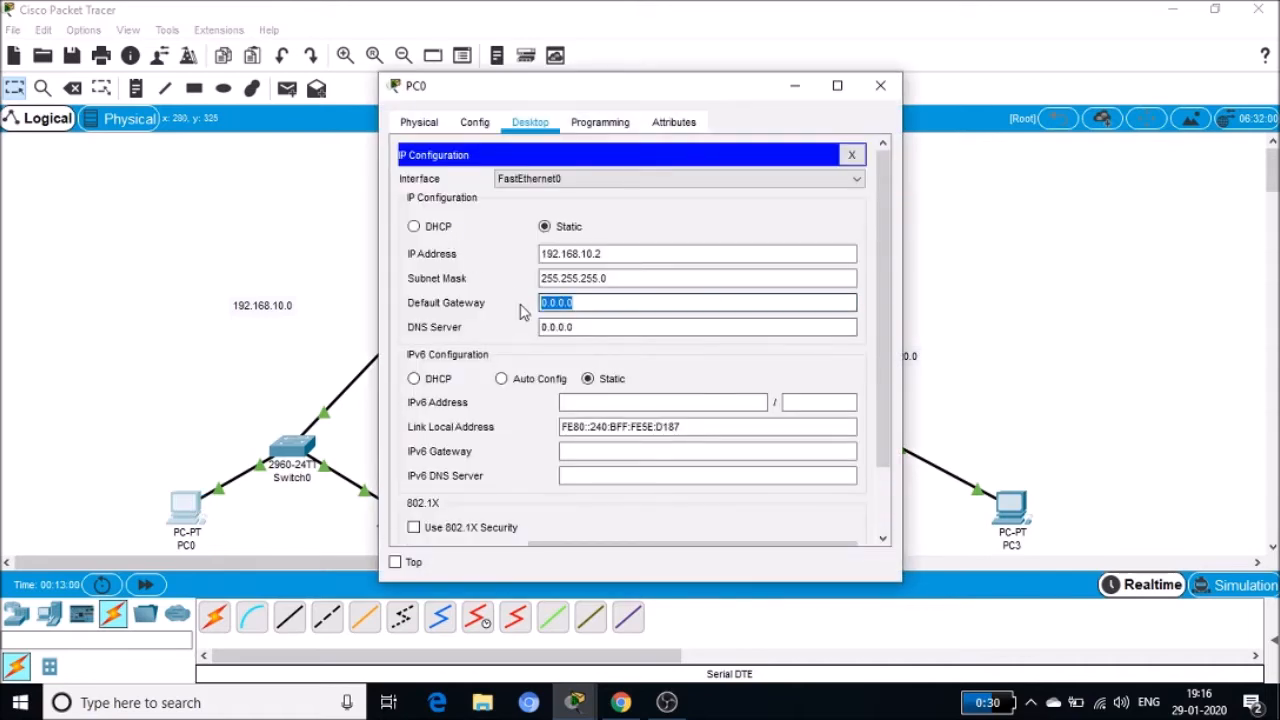
text(192.168.10.)
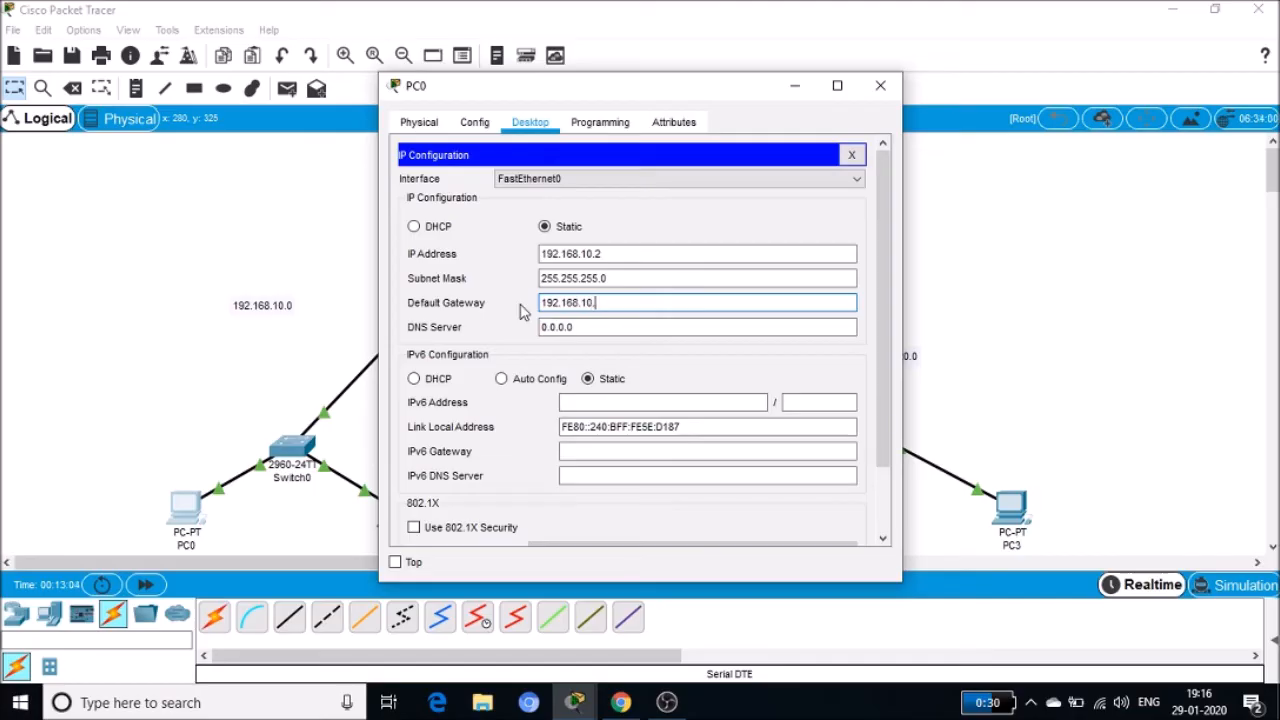
click(674, 253)
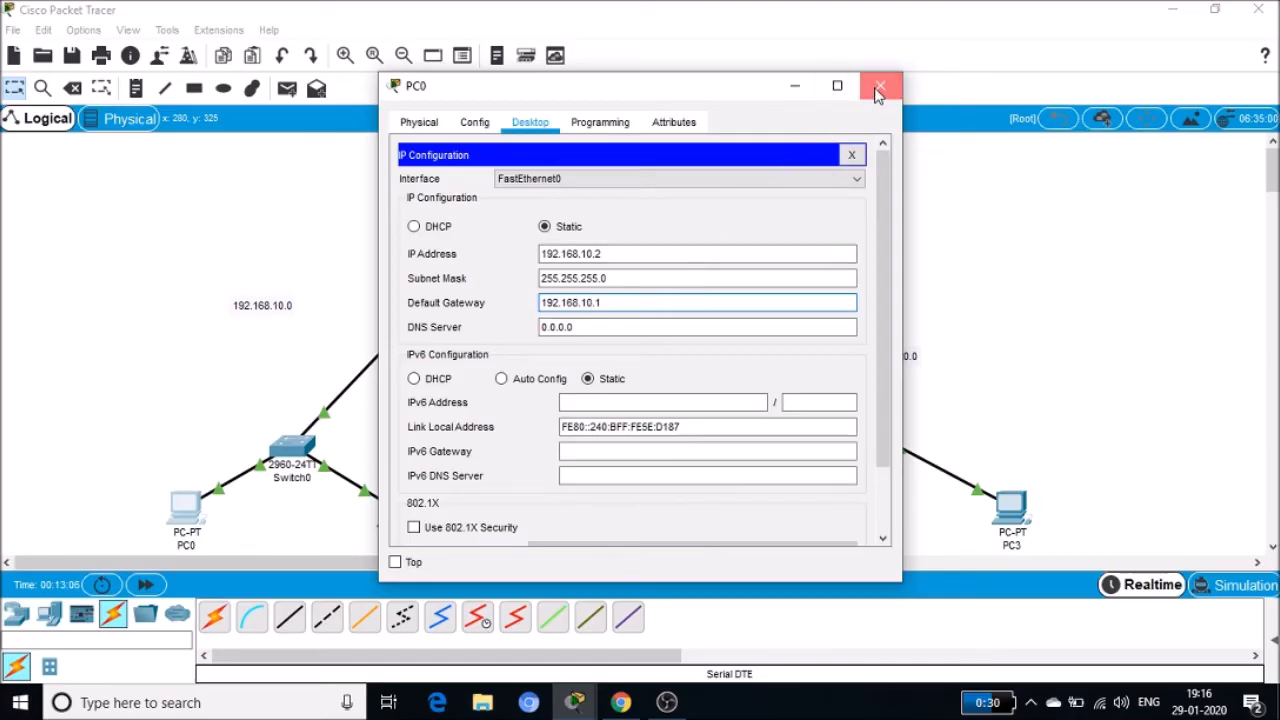
click(880, 85)
Step: Set PC1's default gateway to 192.168.10.1 in its IP configuration and close the PC window
click(397, 510)
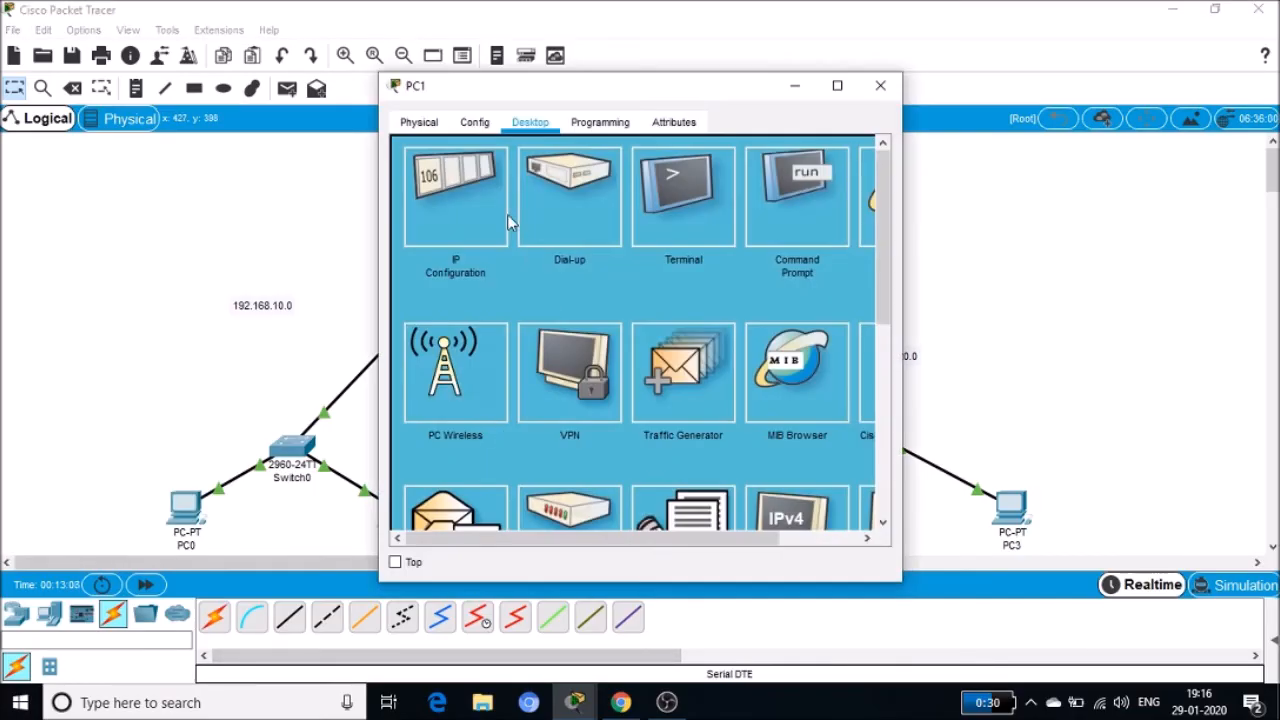
click(470, 228)
drag(577, 302, 517, 301)
text(192.168.10.1)
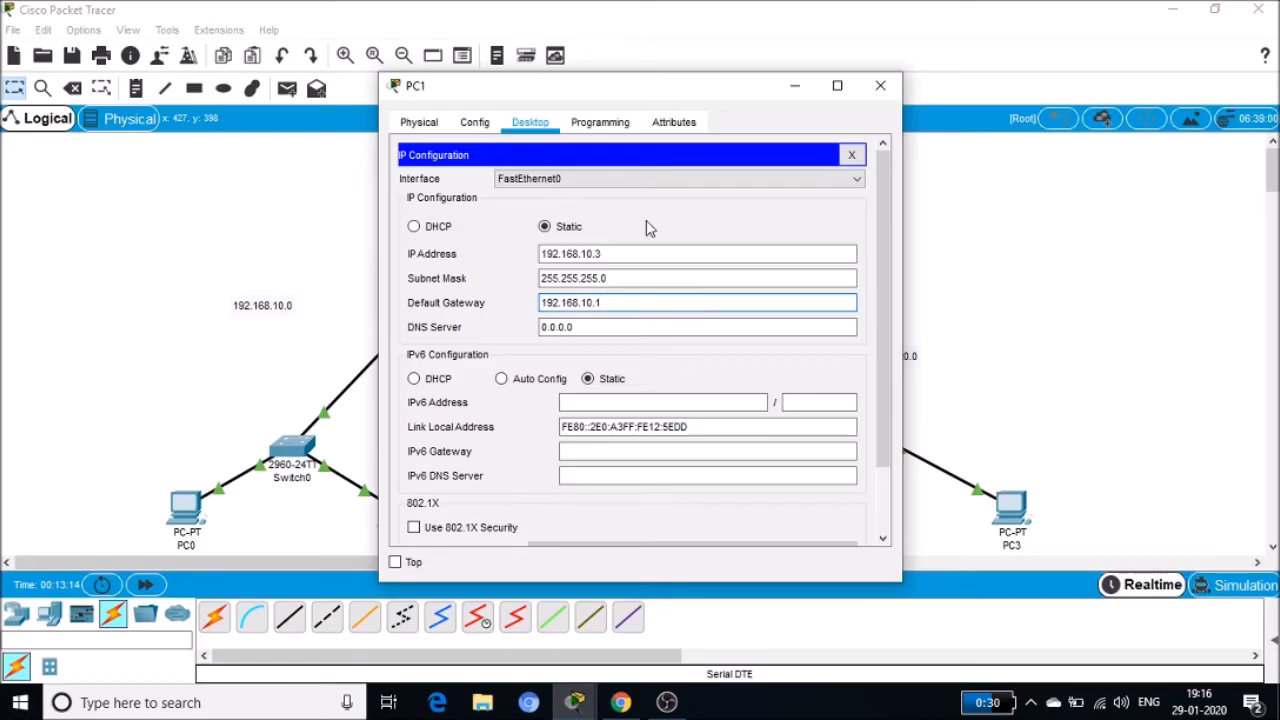
click(880, 85)
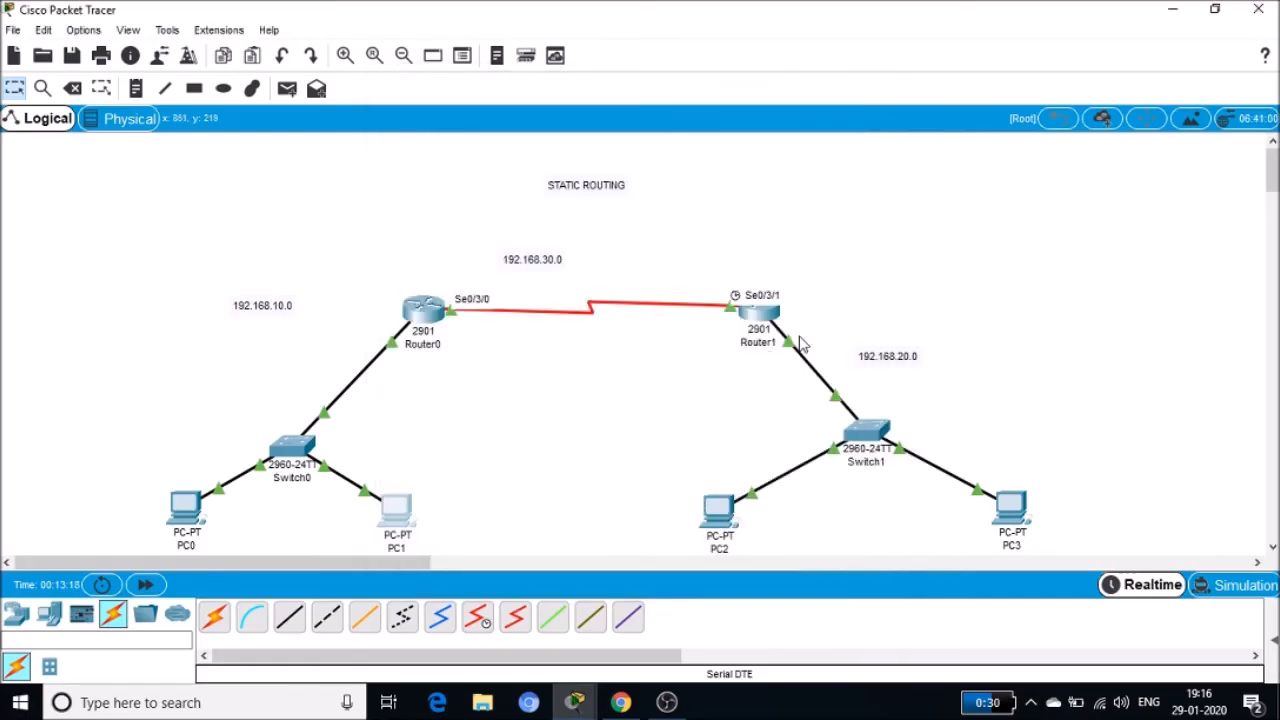
Step: Set PC2's default gateway to 192.168.10.1 in its IP configuration and close the PC window
click(718, 510)
click(455, 241)
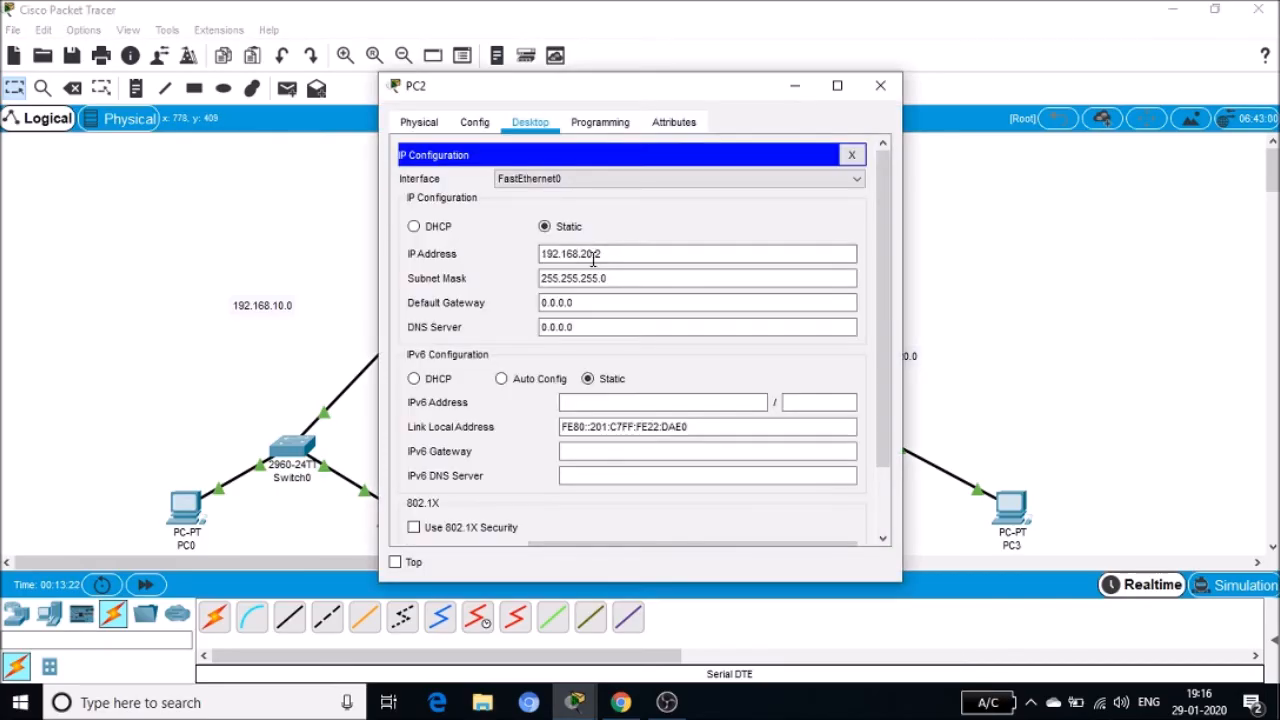
drag(603, 302, 525, 305)
text(192.168.10.1)
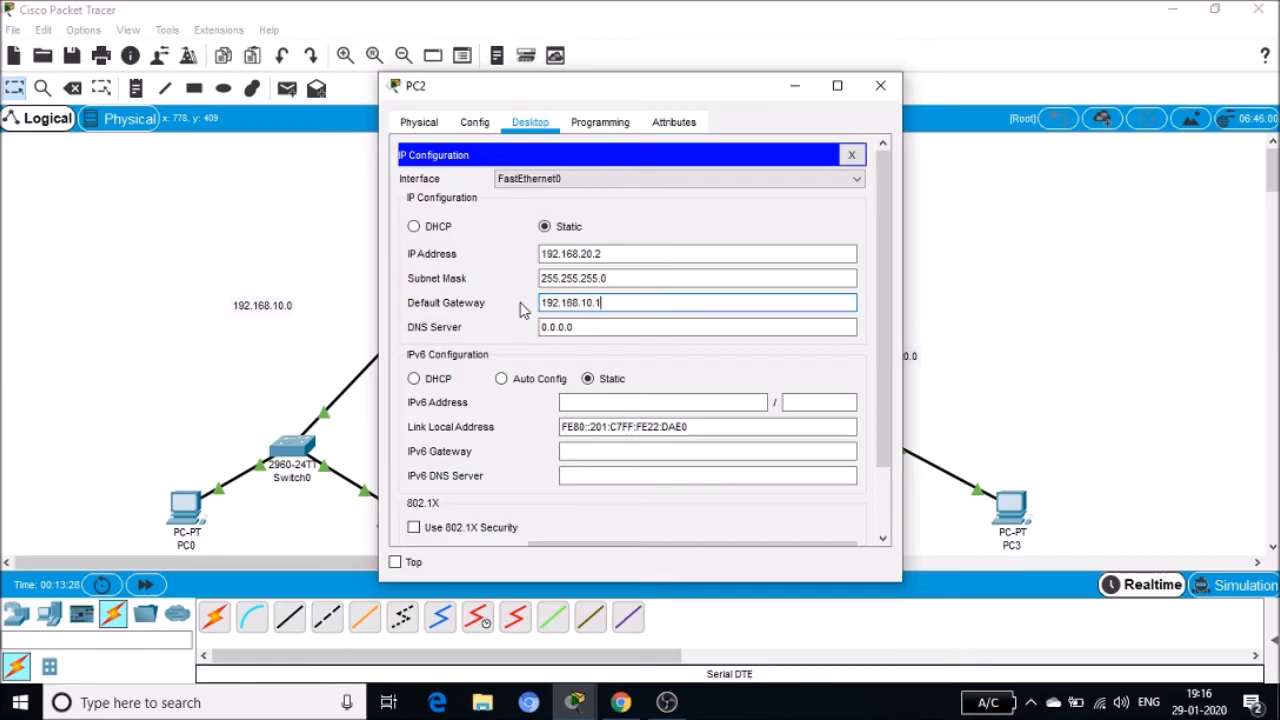
click(880, 85)
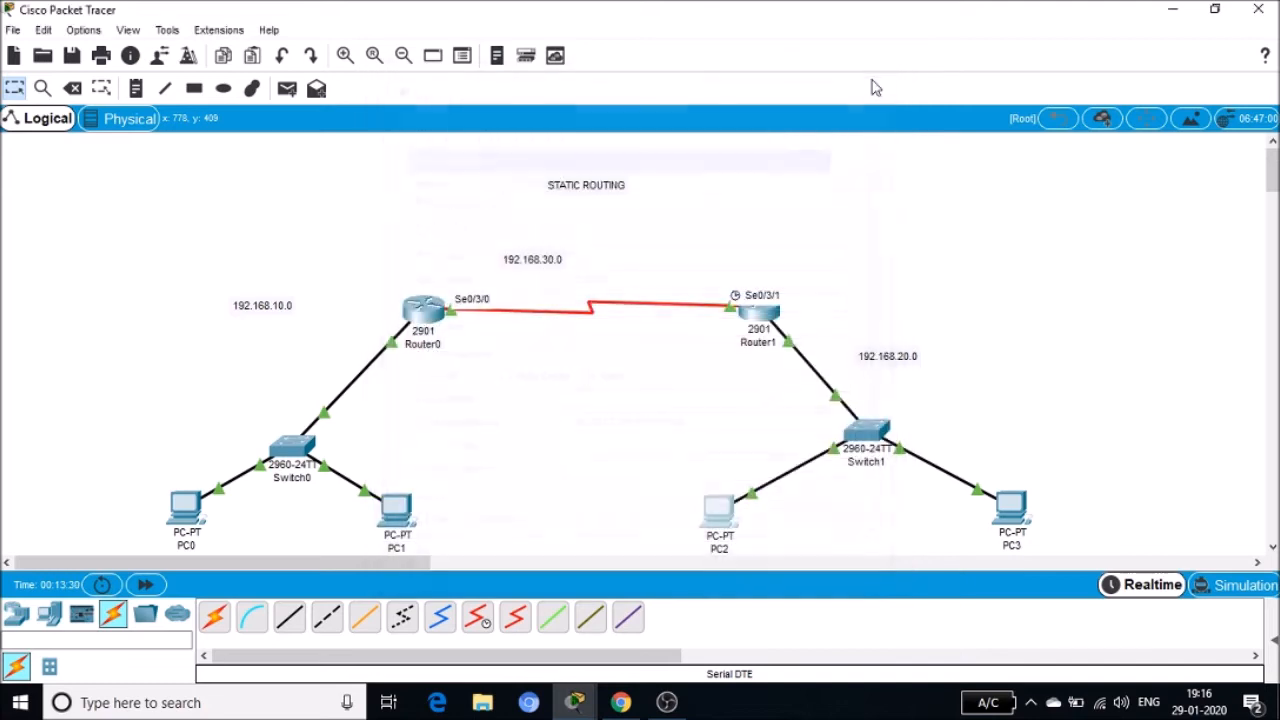
Step: Reopen PC2's IP configuration, correct its default gateway address, and close the PC window
click(712, 512)
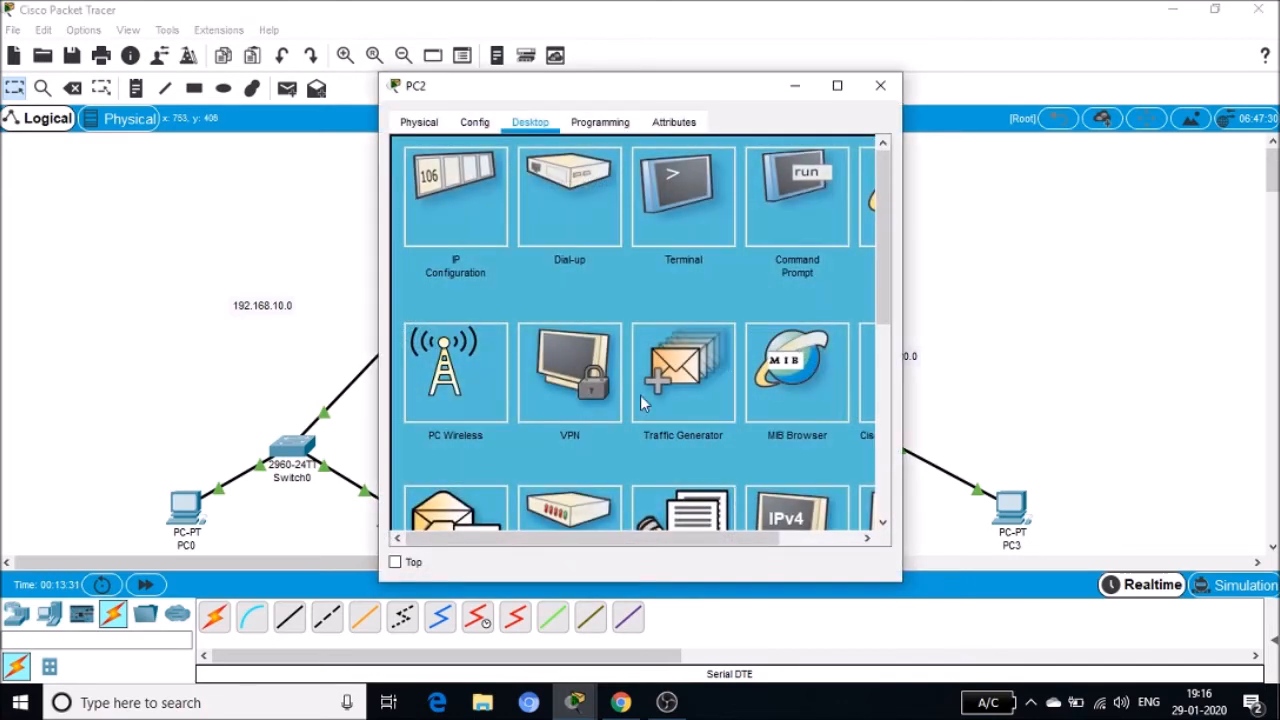
click(472, 226)
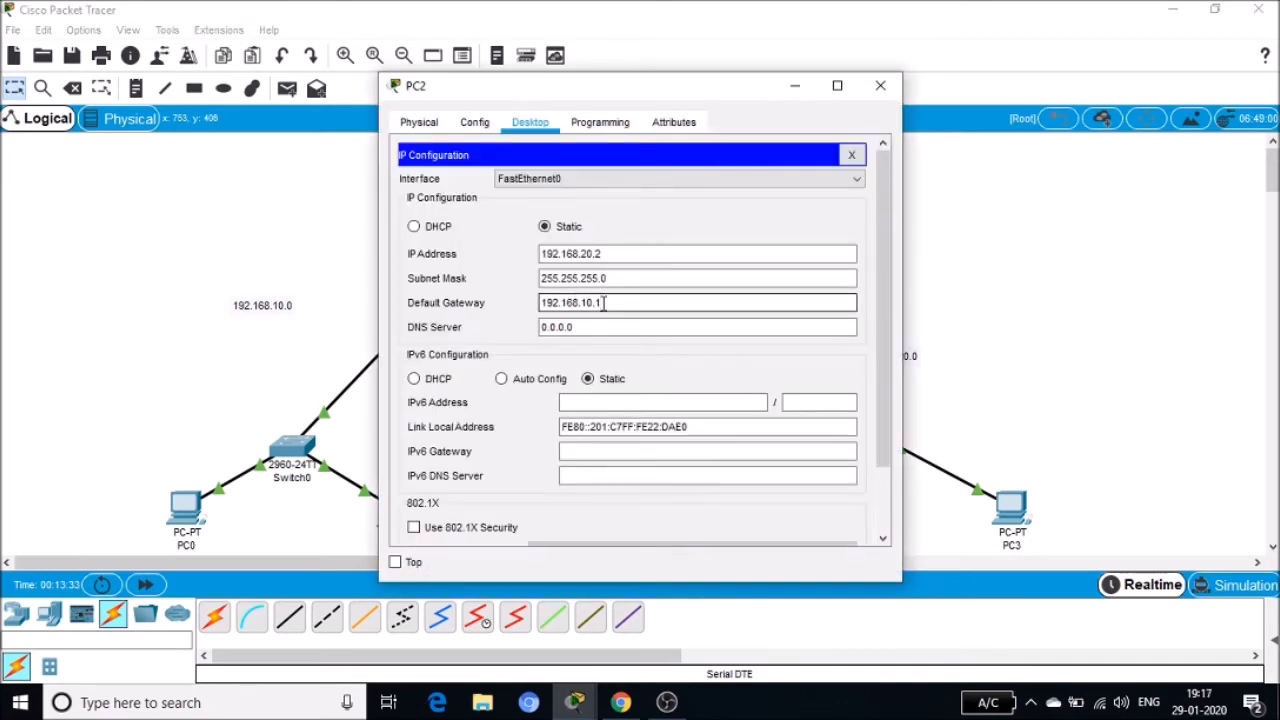
key(BackSpace)
click(851, 154)
click(877, 93)
Step: Set PC3's default gateway to 192.168.20.1 in its IP configuration and close the PC window
click(1010, 507)
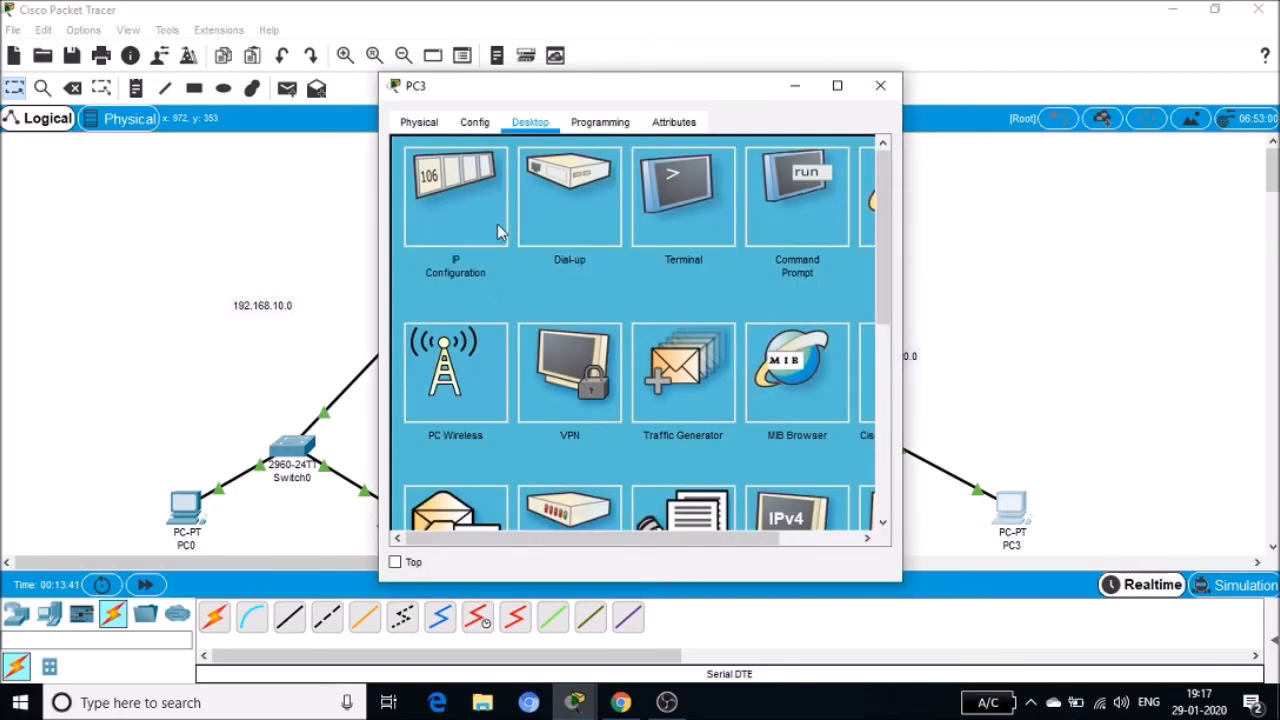
click(500, 232)
drag(594, 302, 527, 308)
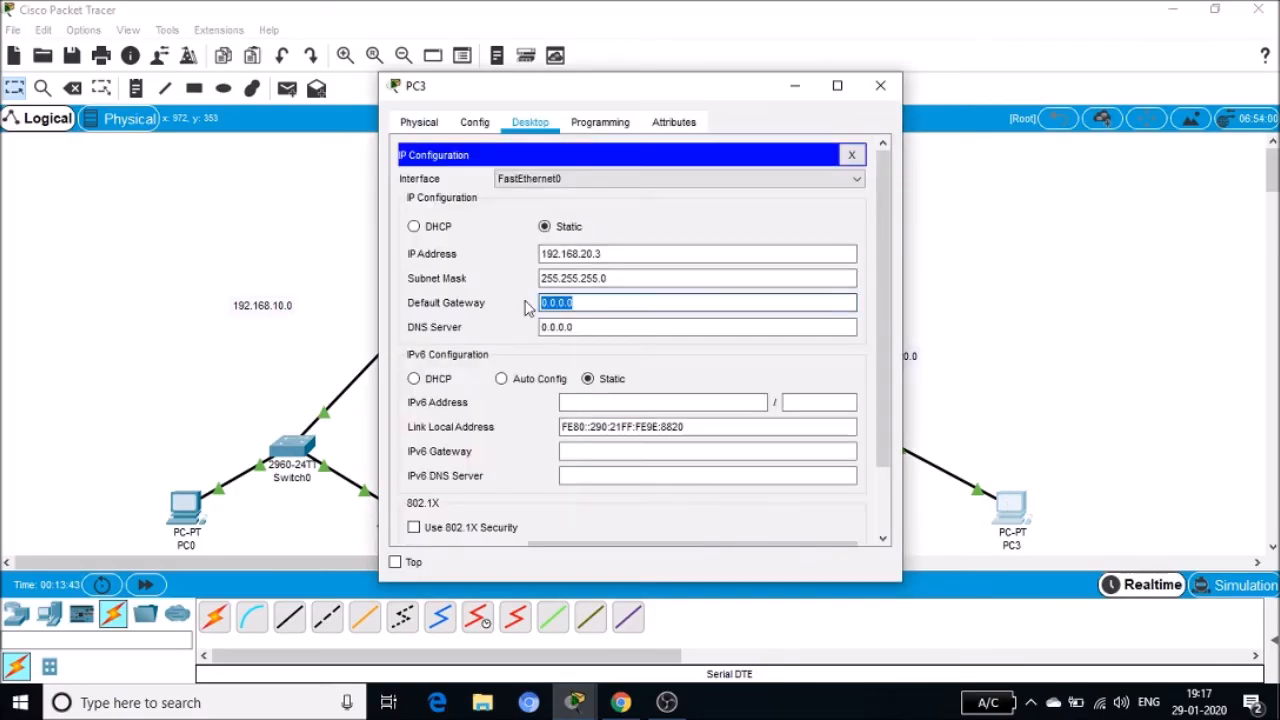
text(192.168.20.1)
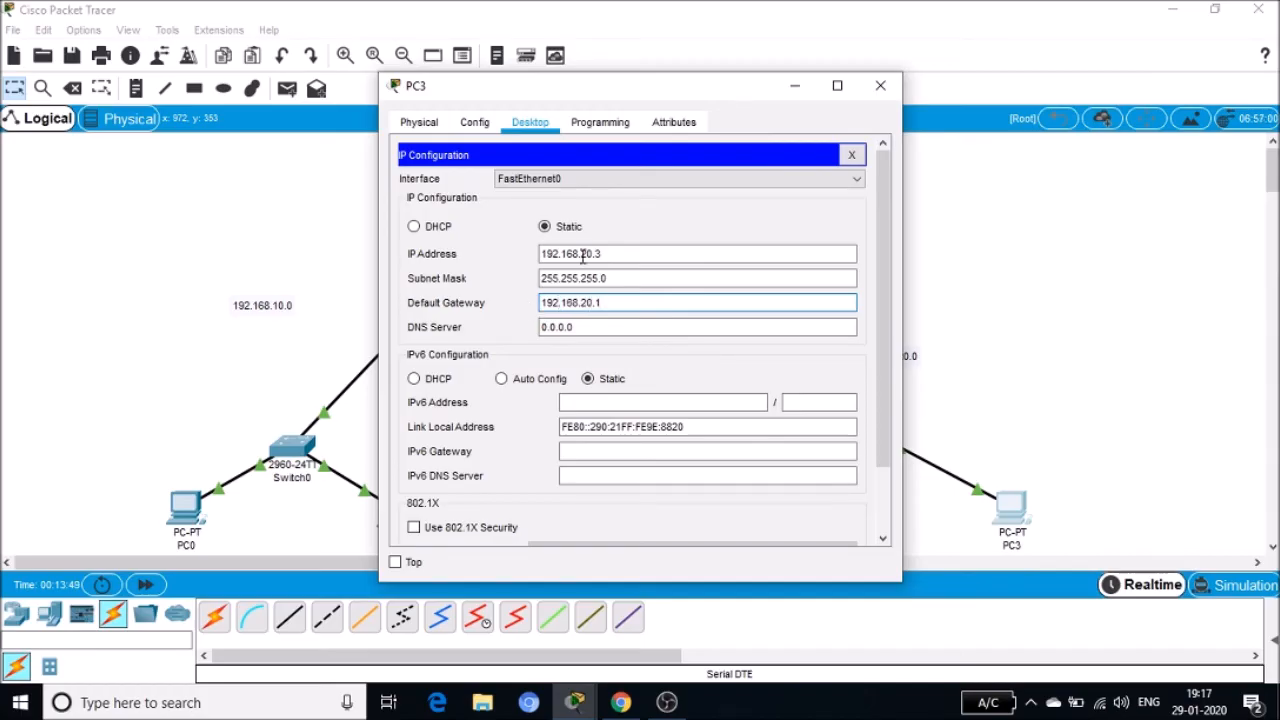
click(880, 85)
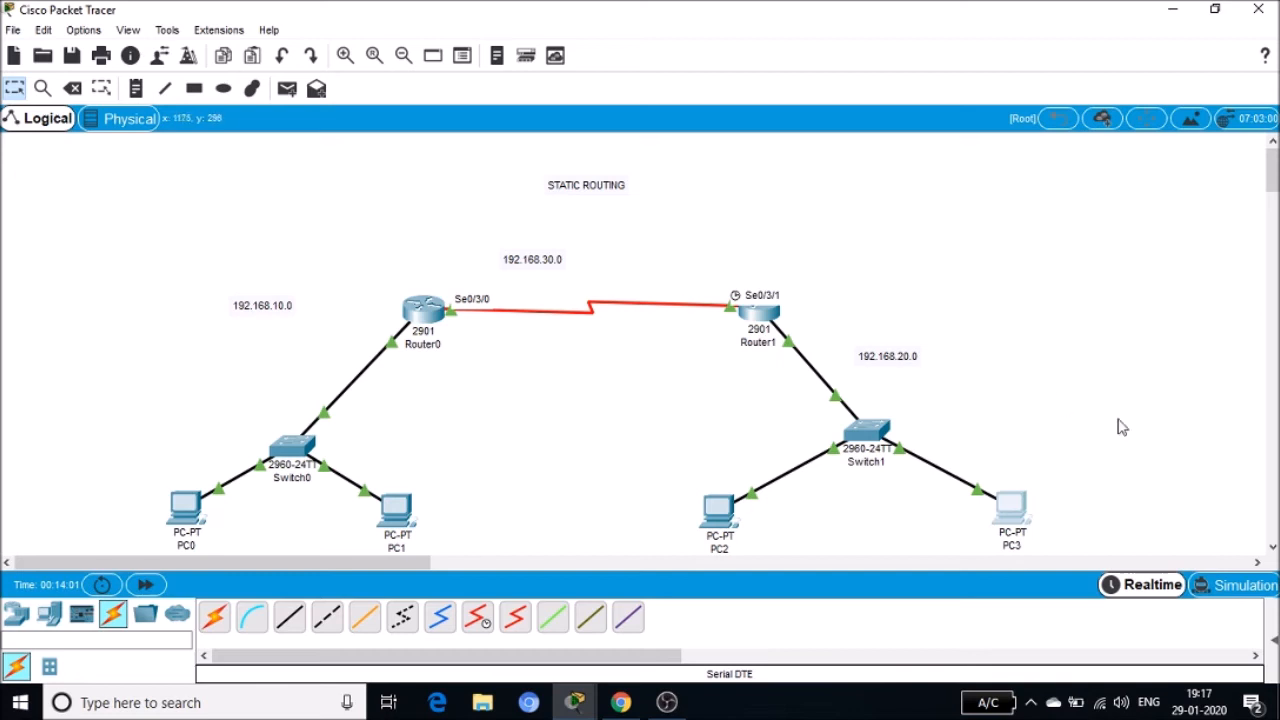
Step: Show the PDU list panel and send a simple PDU from PC0 to PC1
click(1275, 645)
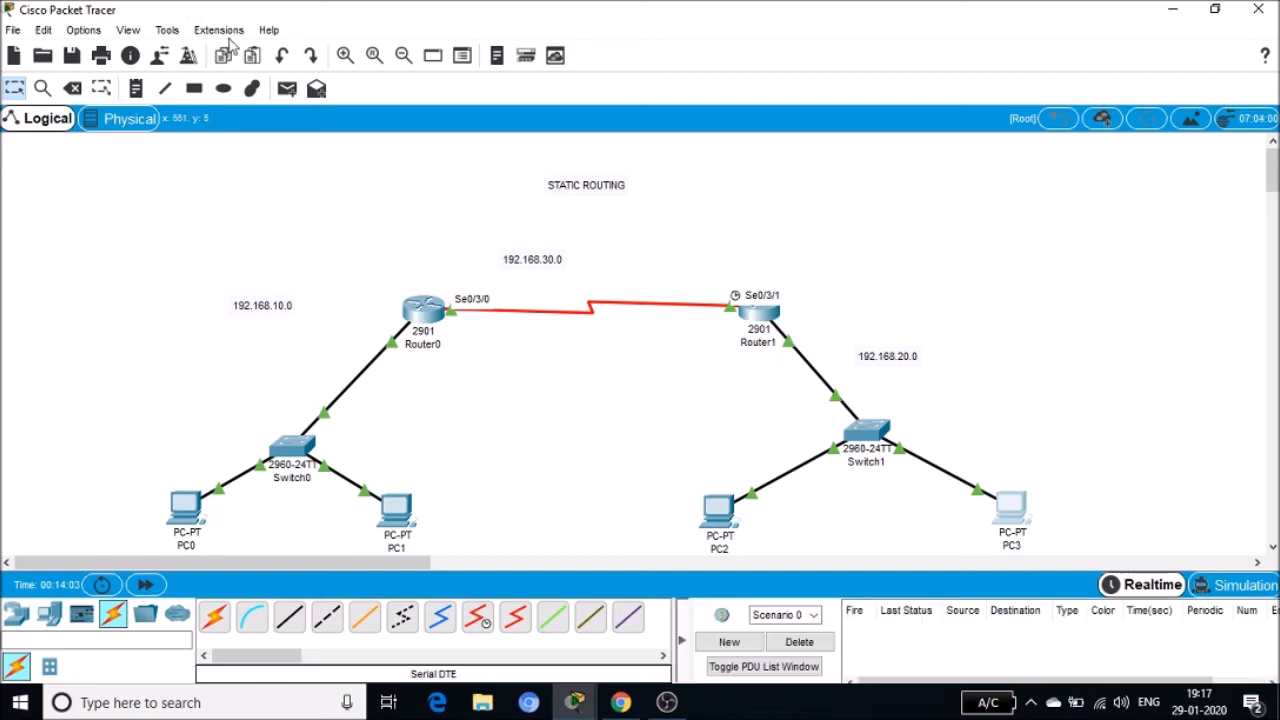
click(287, 90)
click(176, 500)
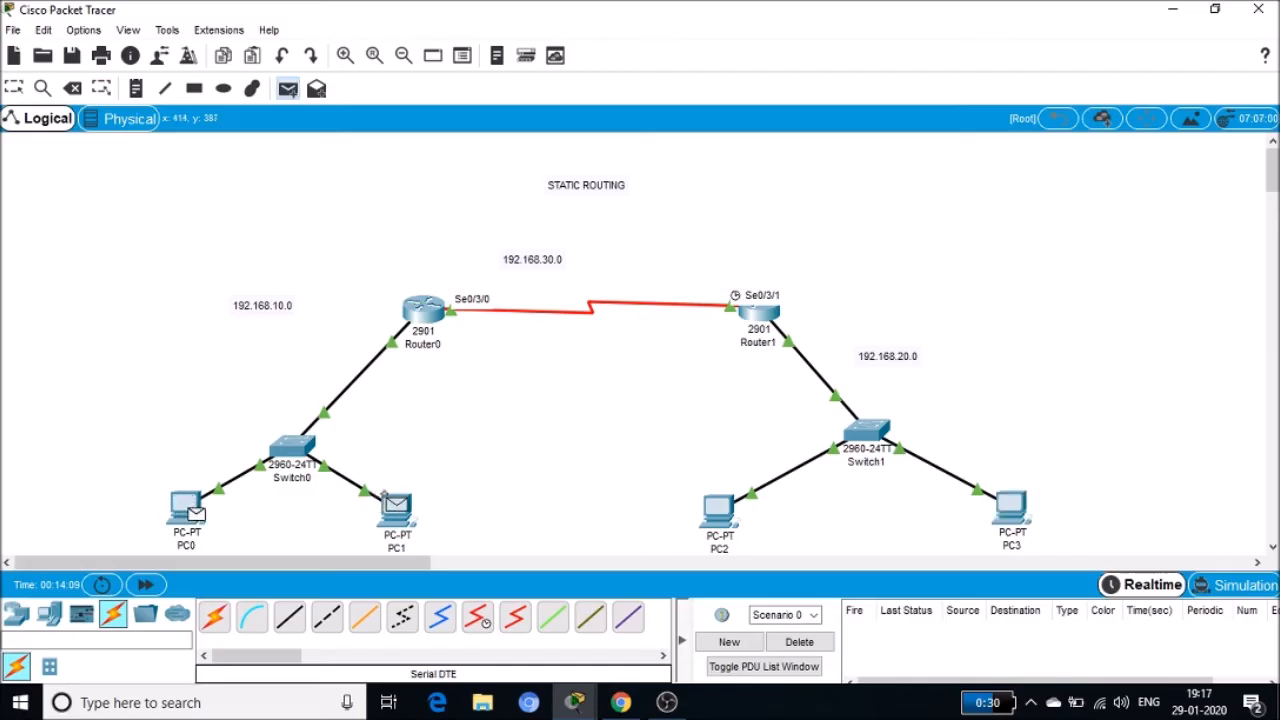
click(392, 507)
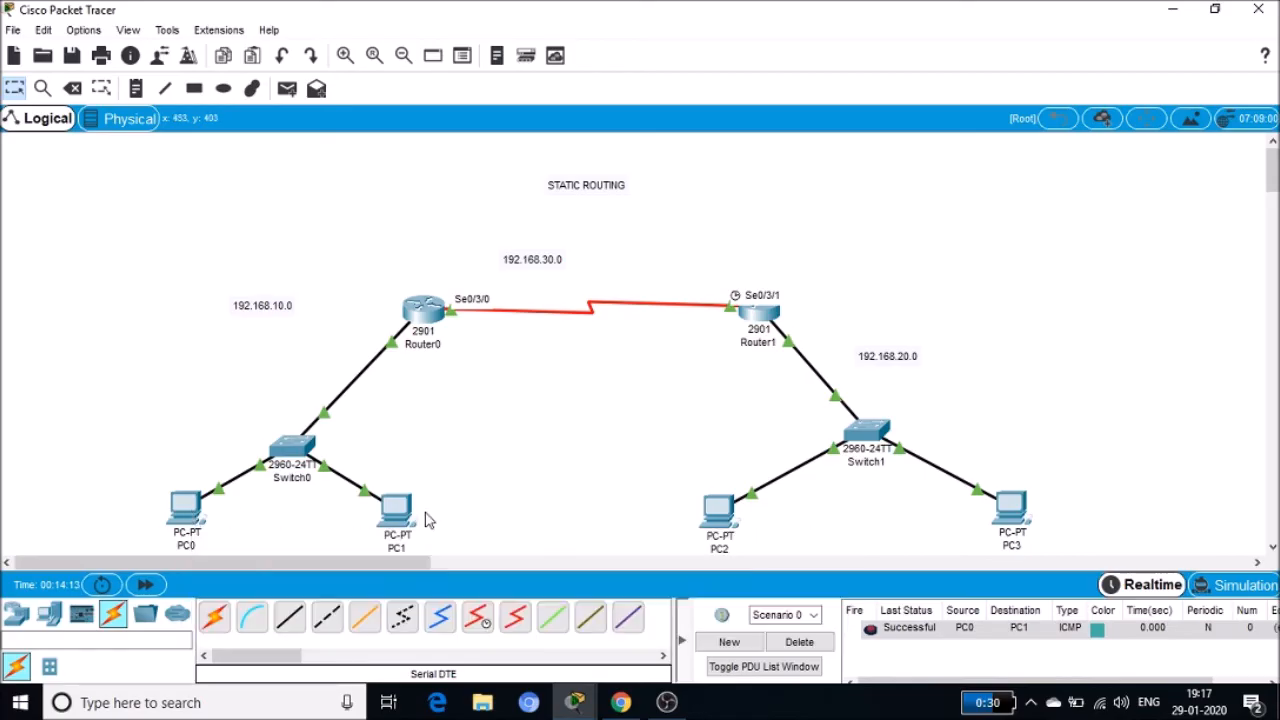
Step: Test PC0's link to its gateway by sending a simple PDU from PC0 to Router0
mouse_move(413, 526)
mouse_move(183, 512)
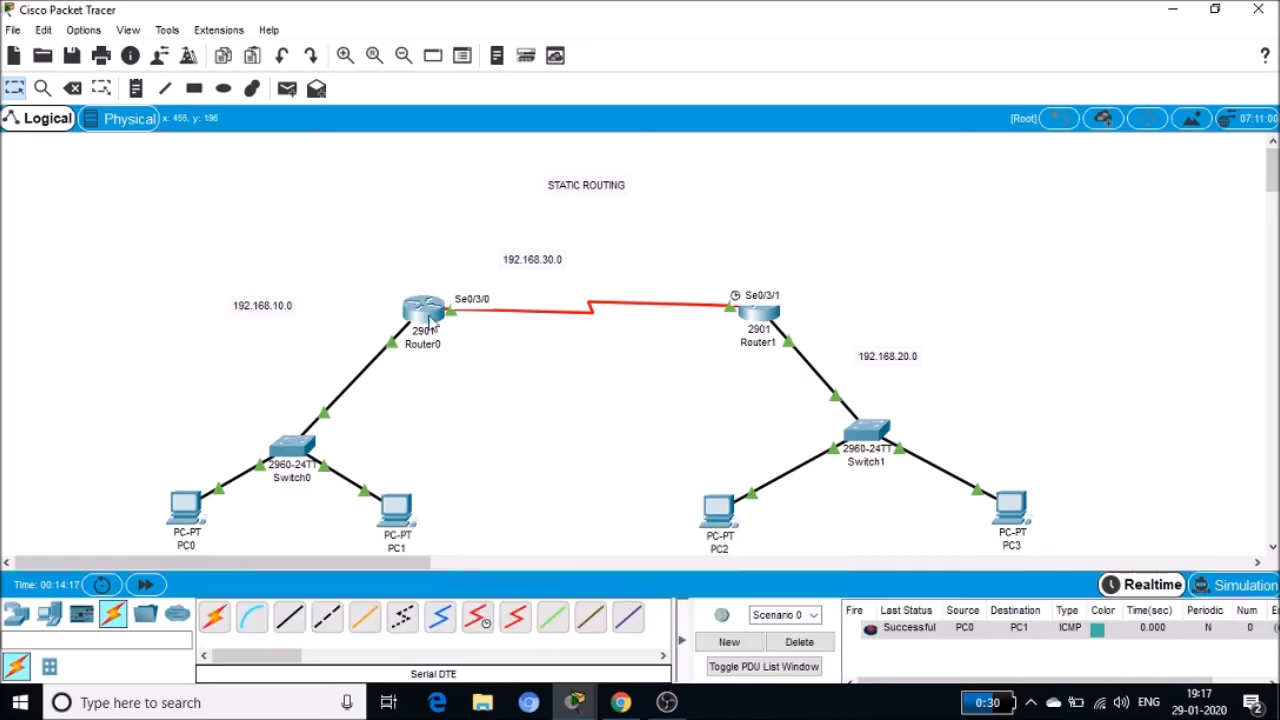
click(287, 88)
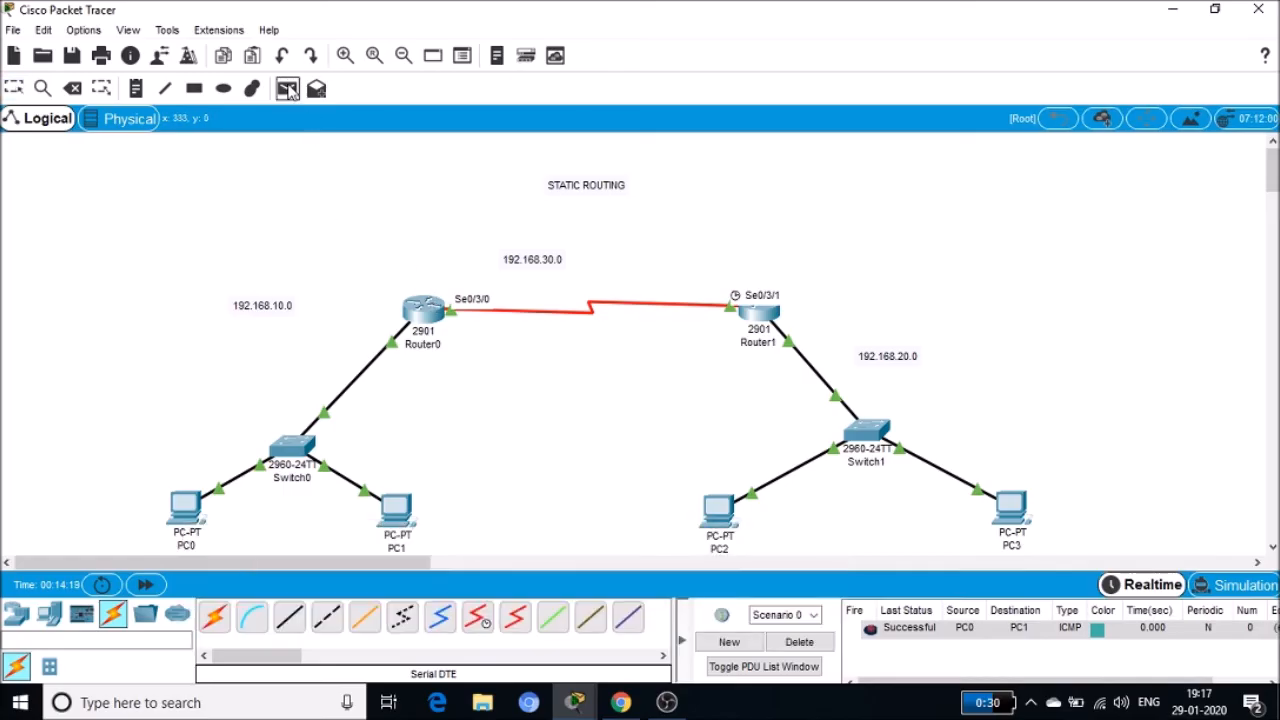
click(182, 503)
click(421, 311)
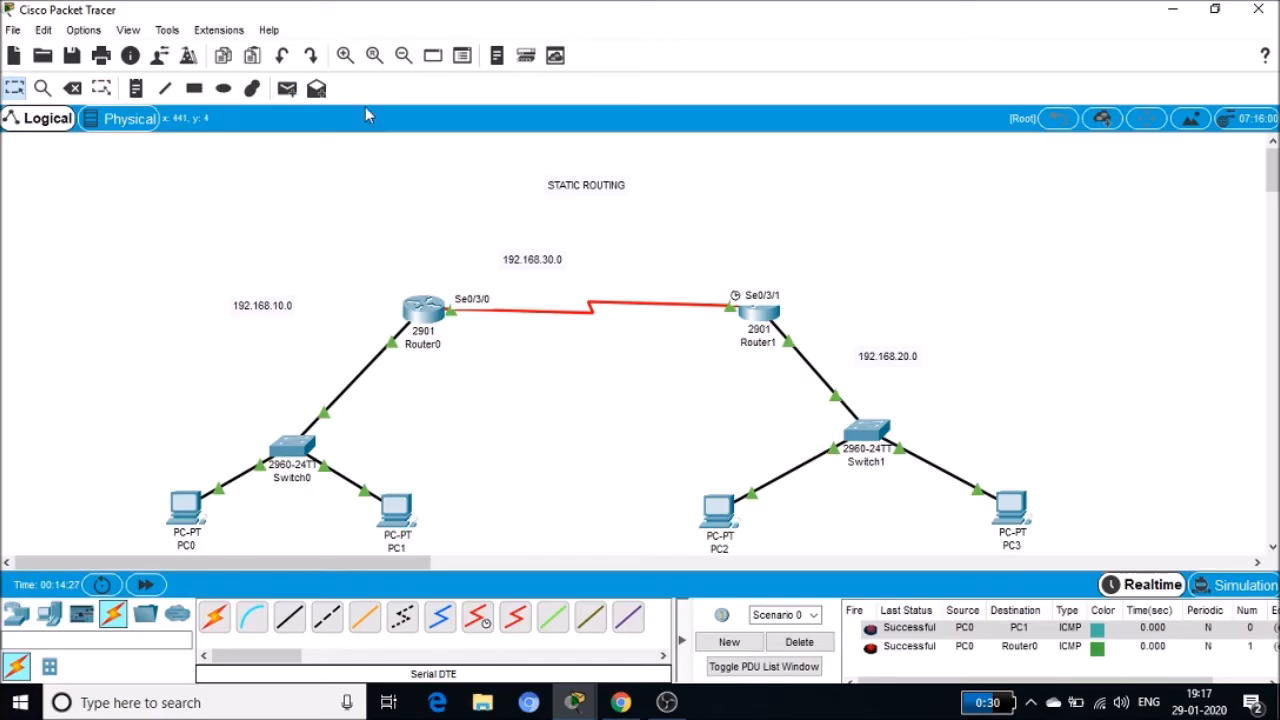
Step: Test connectivity between the two LANs by sending a simple PDU from PC0 to PC2
click(287, 90)
click(190, 508)
click(716, 510)
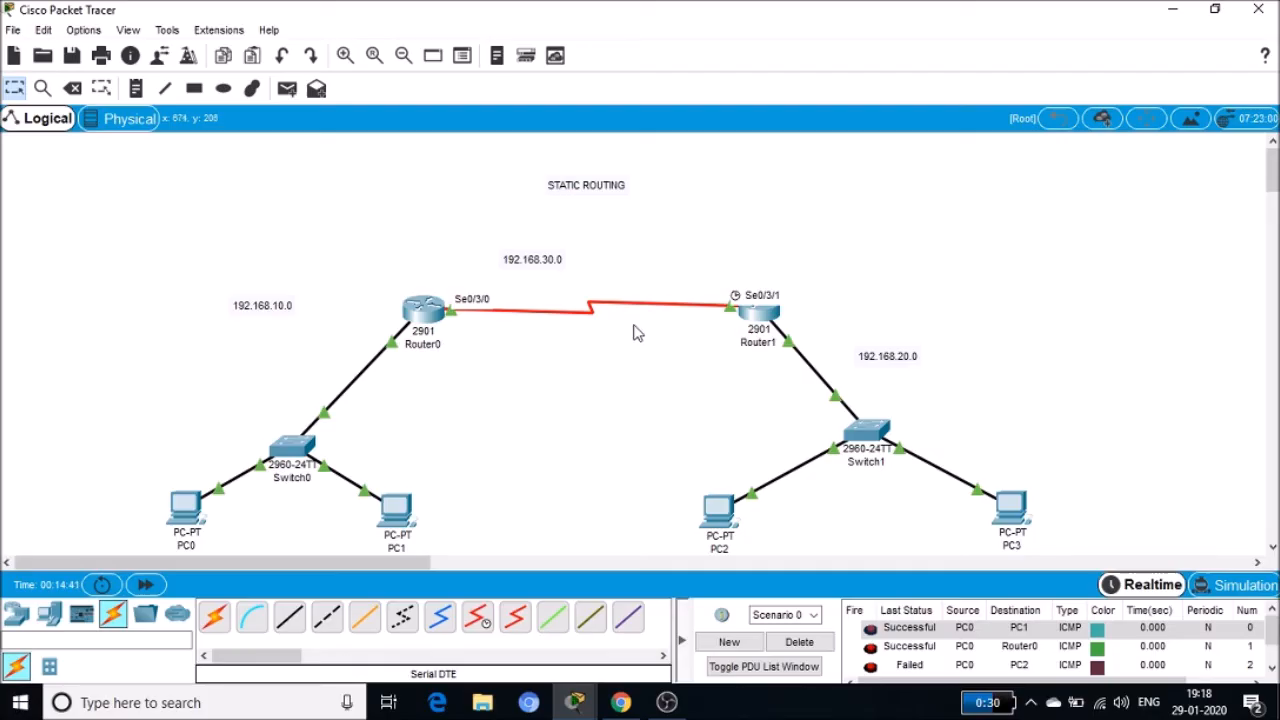
Step: Add a note reading "ip route 192.168.20.0 255.255.255.0 192.168.30.2" above the 192.168.10.0 label and return to the Select tool
mouse_move(421, 318)
click(137, 90)
click(47, 237)
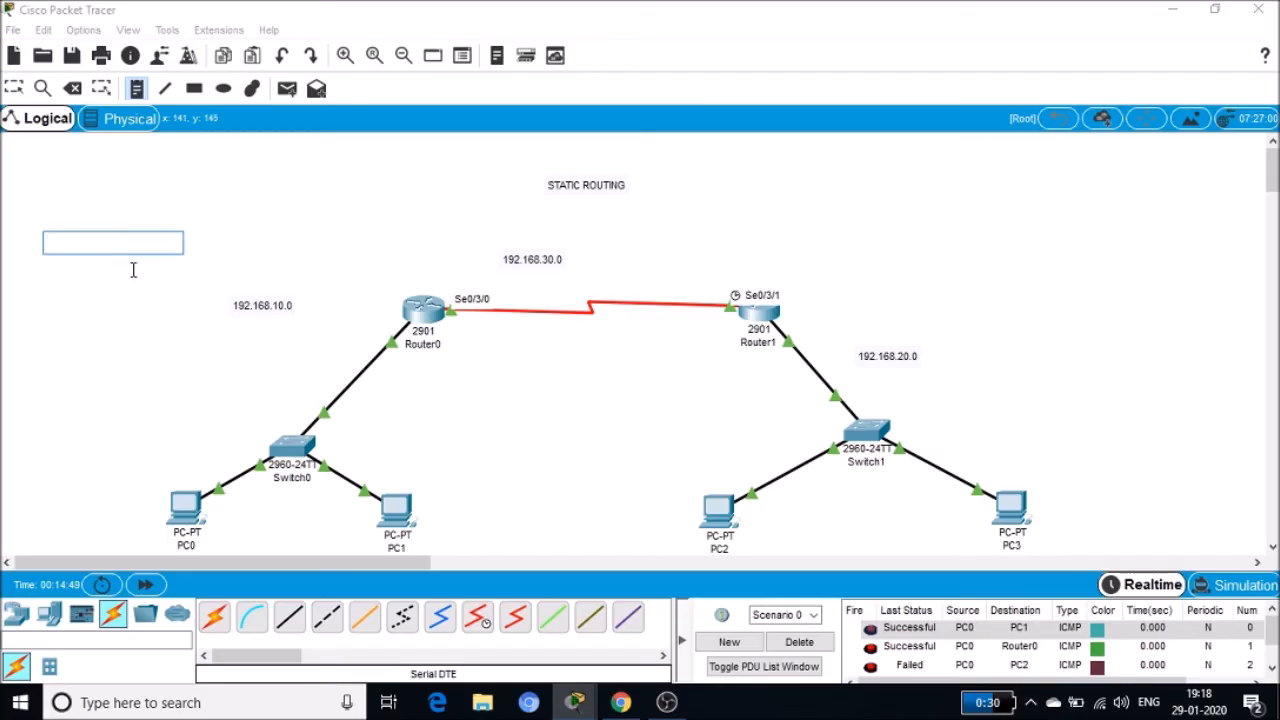
text(ip route)
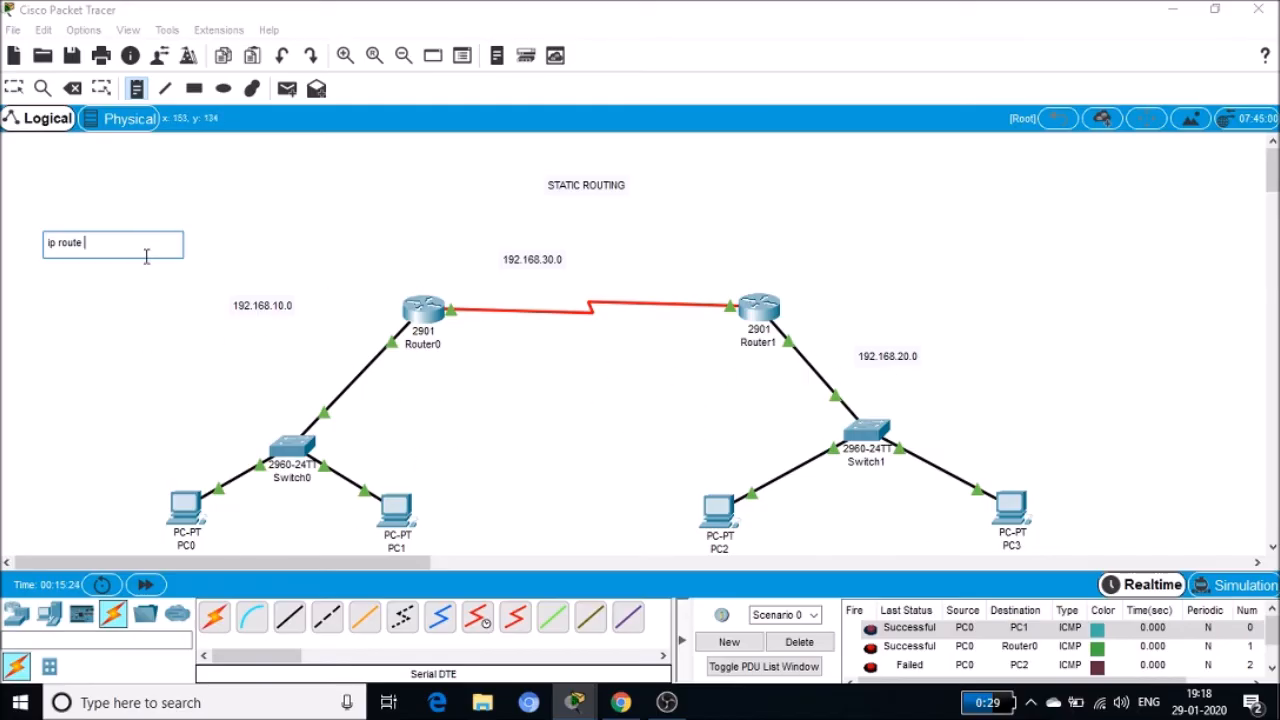
text(192.168.20.0)
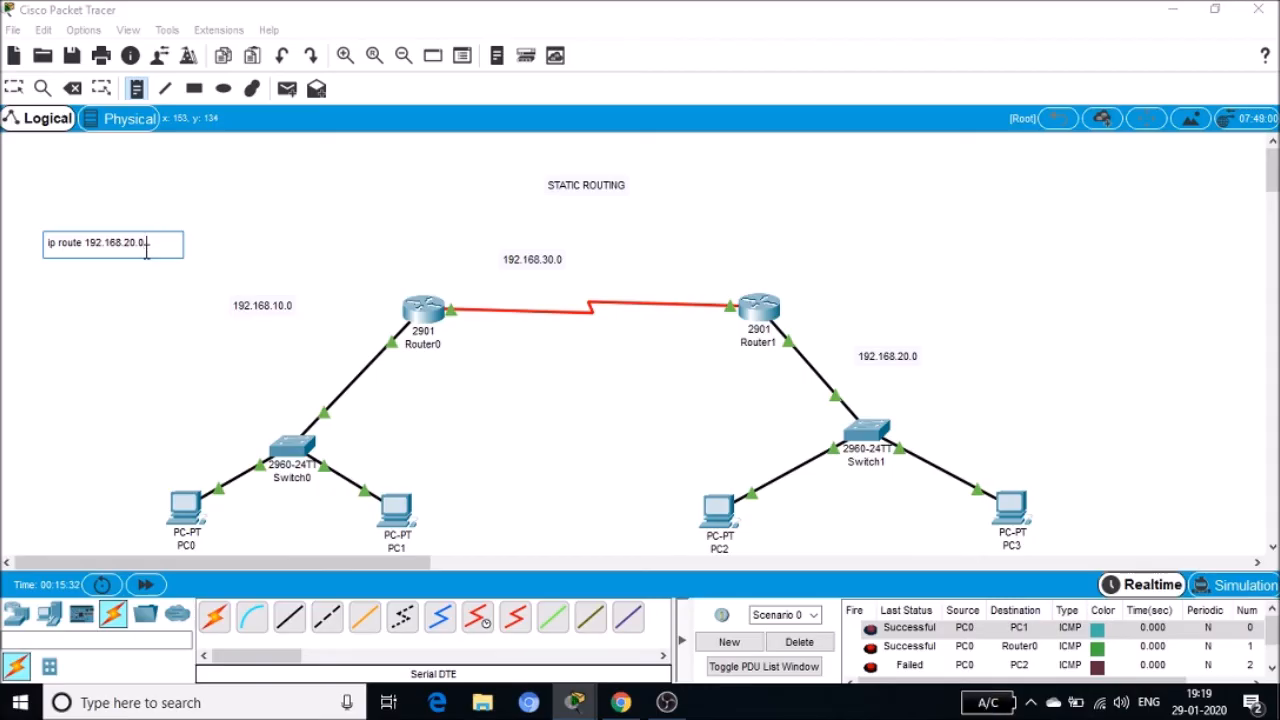
text(255)
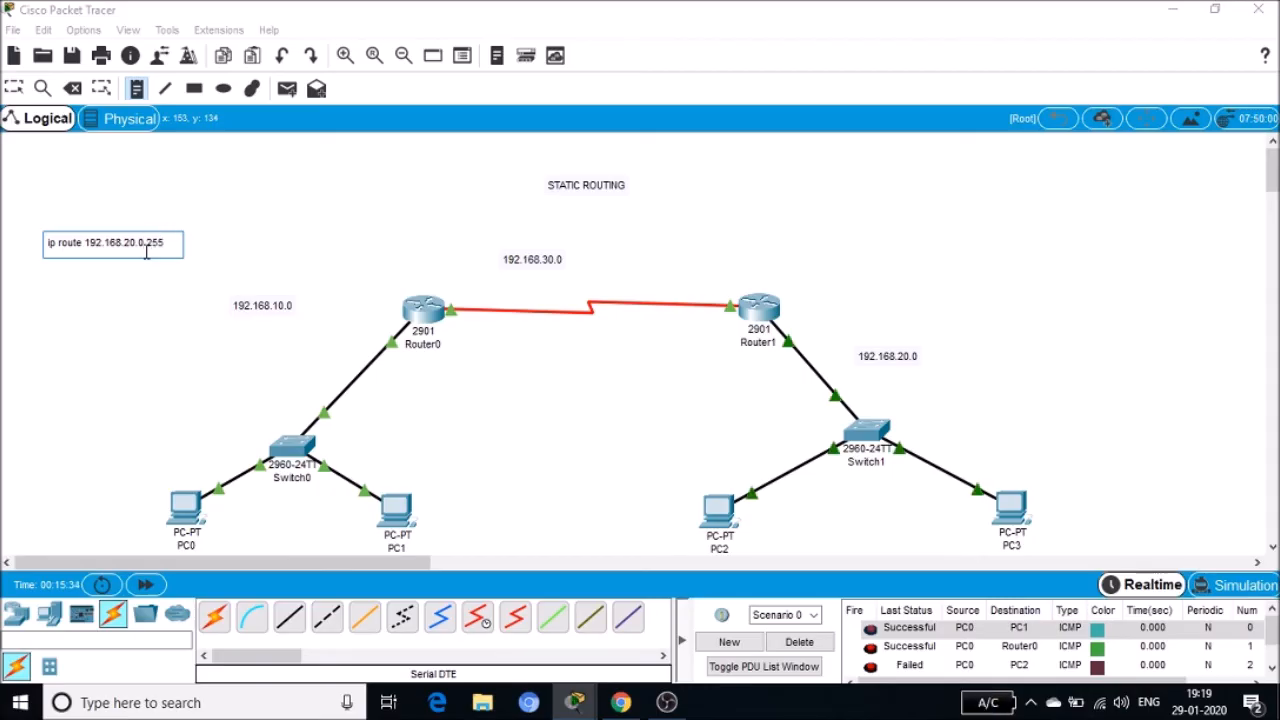
text(.255.255.0)
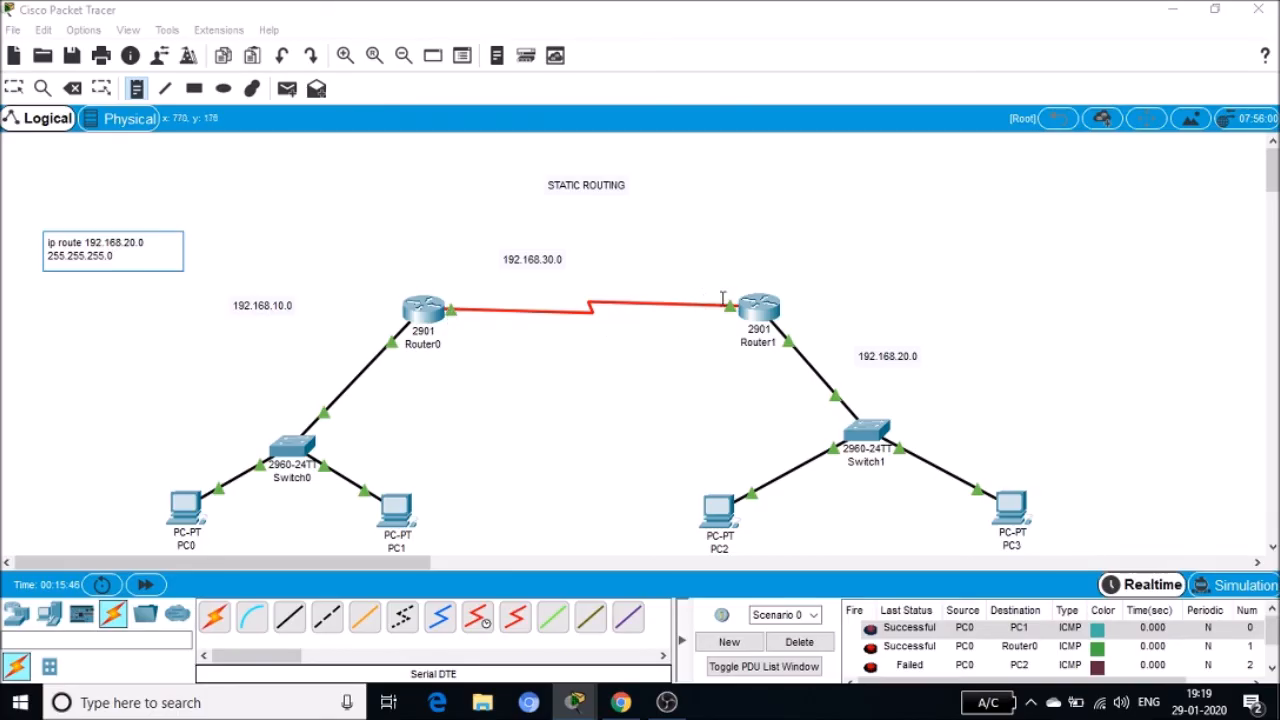
text(192.168.30.2)
click(192, 368)
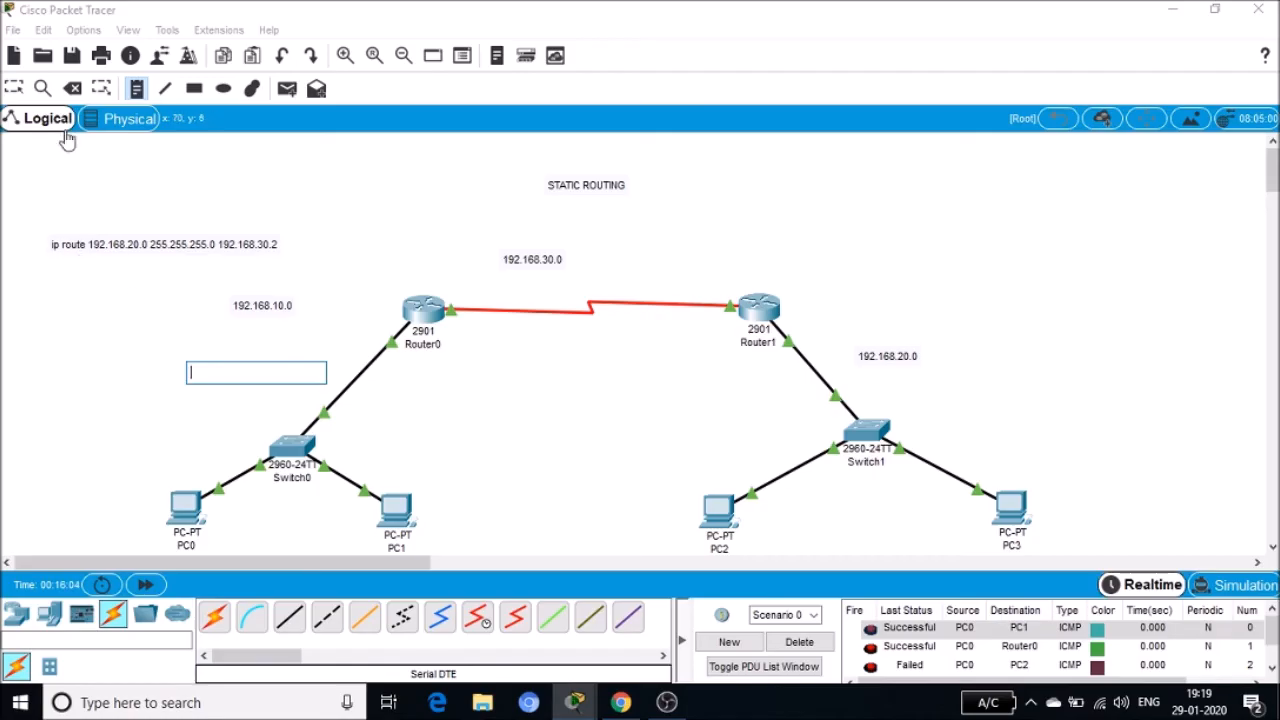
click(13, 88)
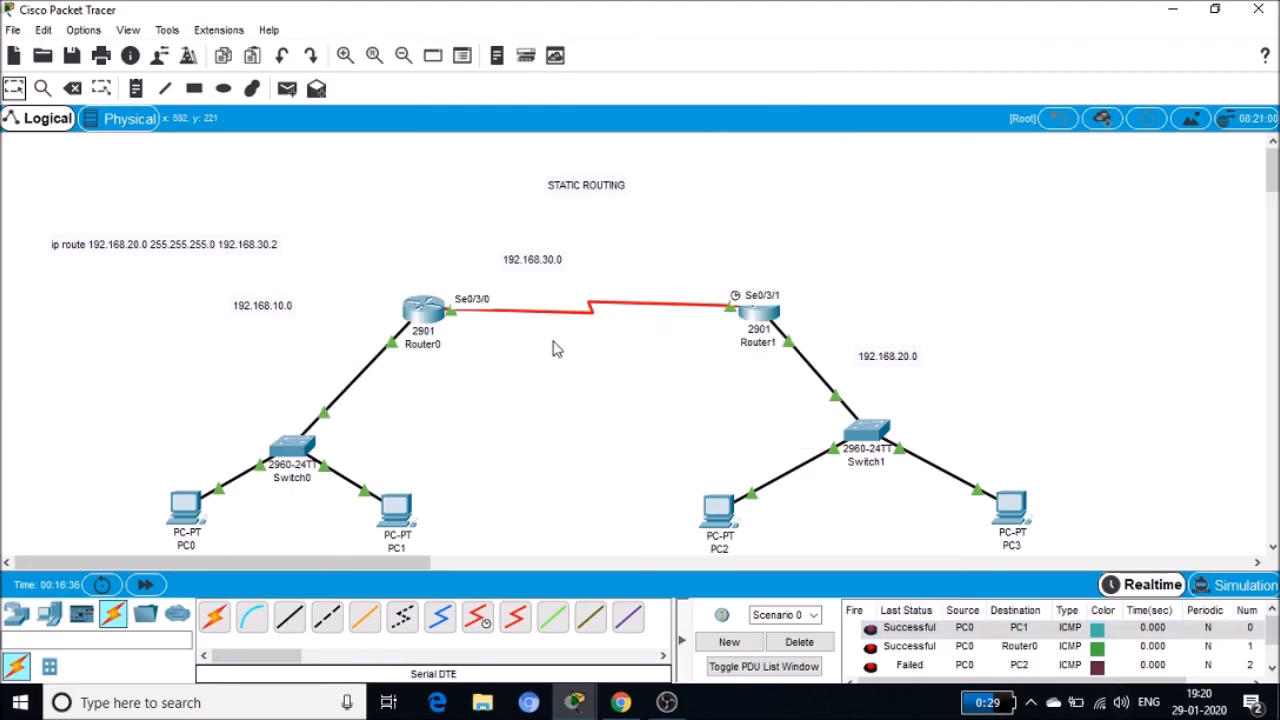
Step: In Router0's CLI, exit interface mode, enter ip route 192.168.20.0 255.255.255.0 192.168.30.2, and close the router window
click(426, 312)
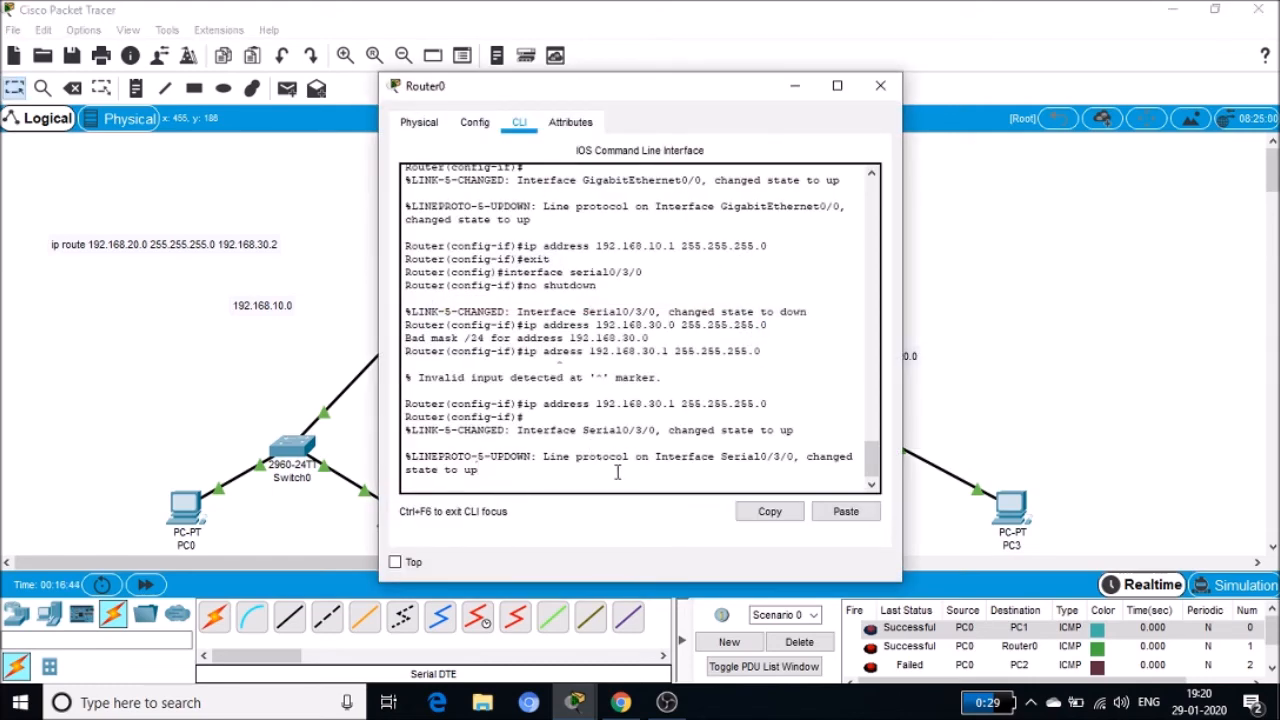
key(Return)
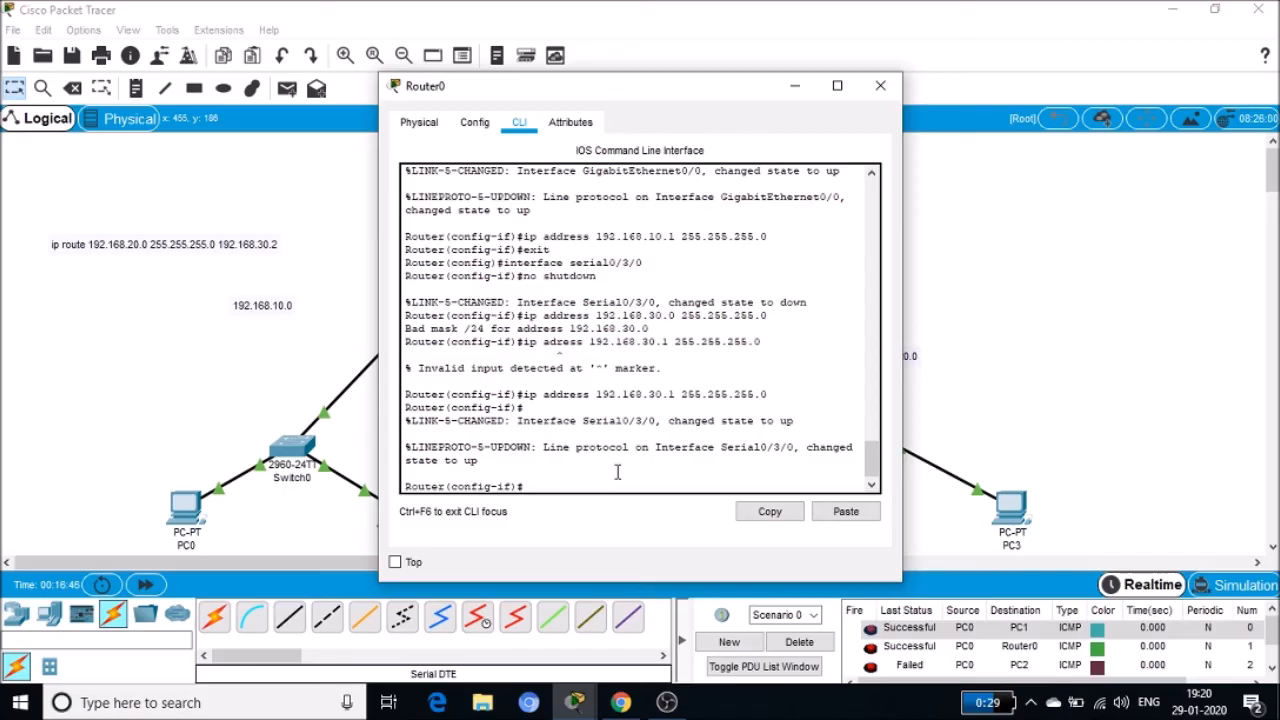
text(exit)
key(Return)
text(ip)
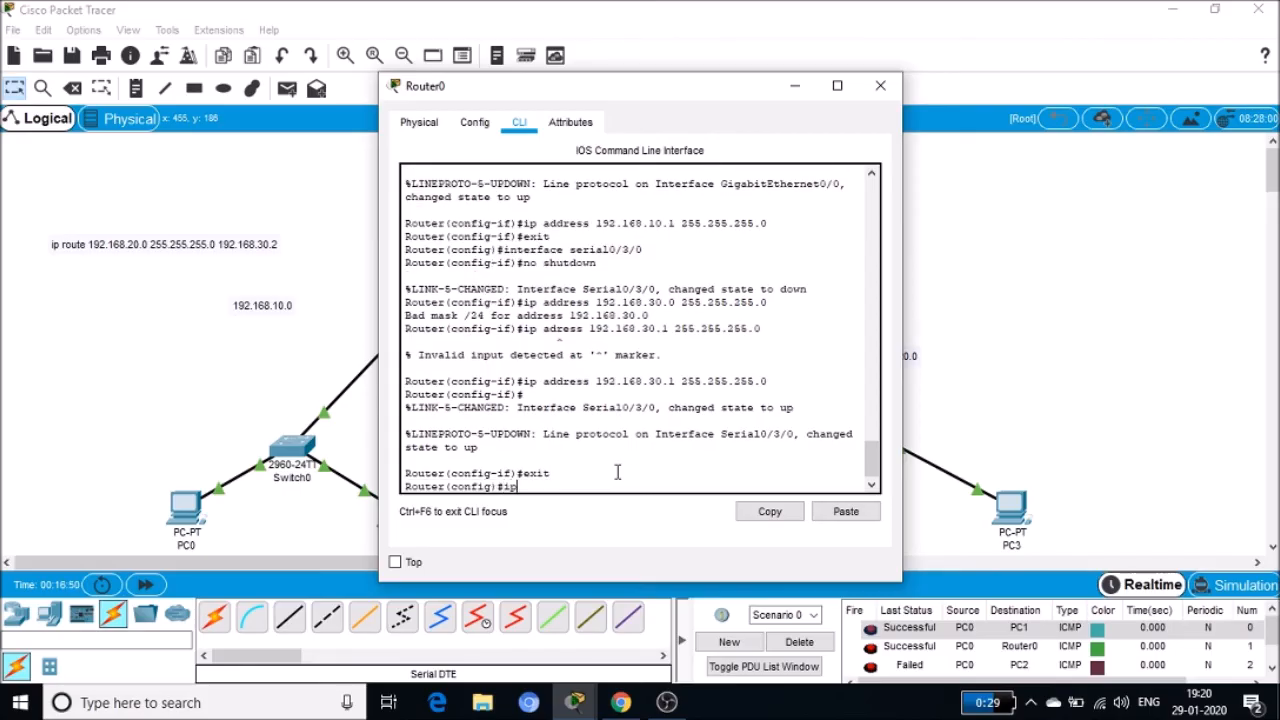
text( route 192.168.20.0 255.255.255)
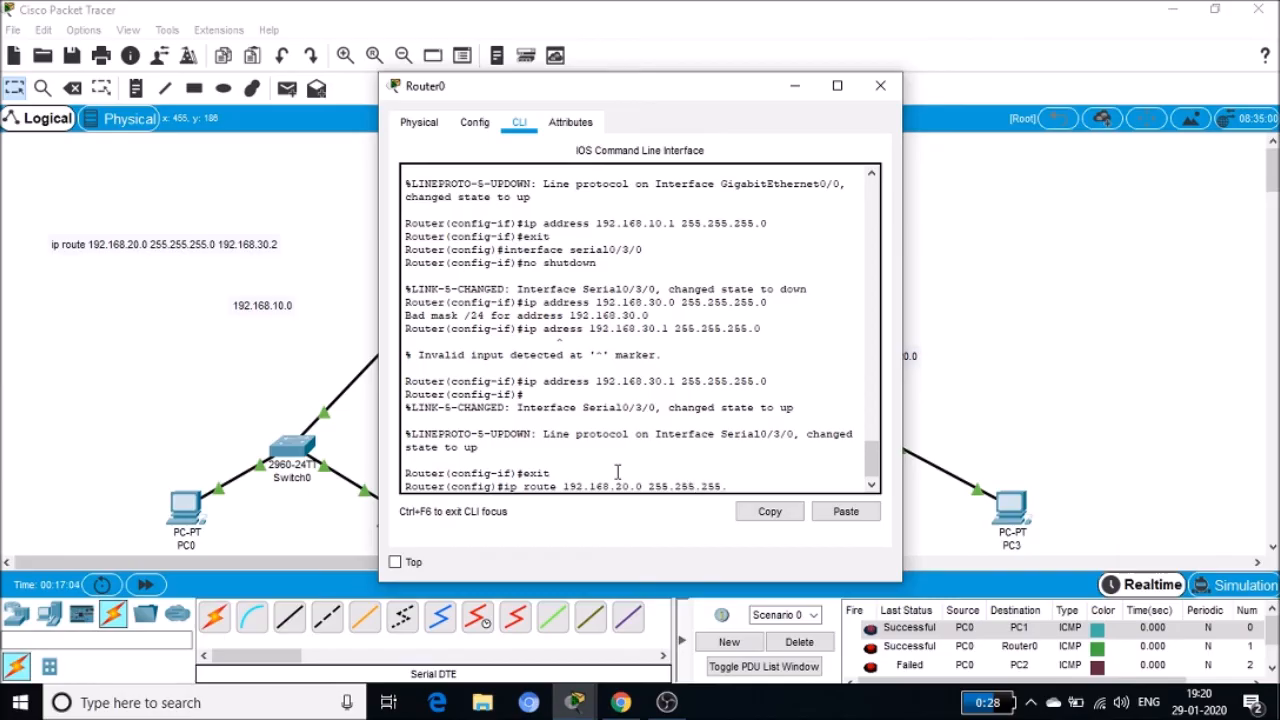
text(.0 192.168.30.2)
key(Return)
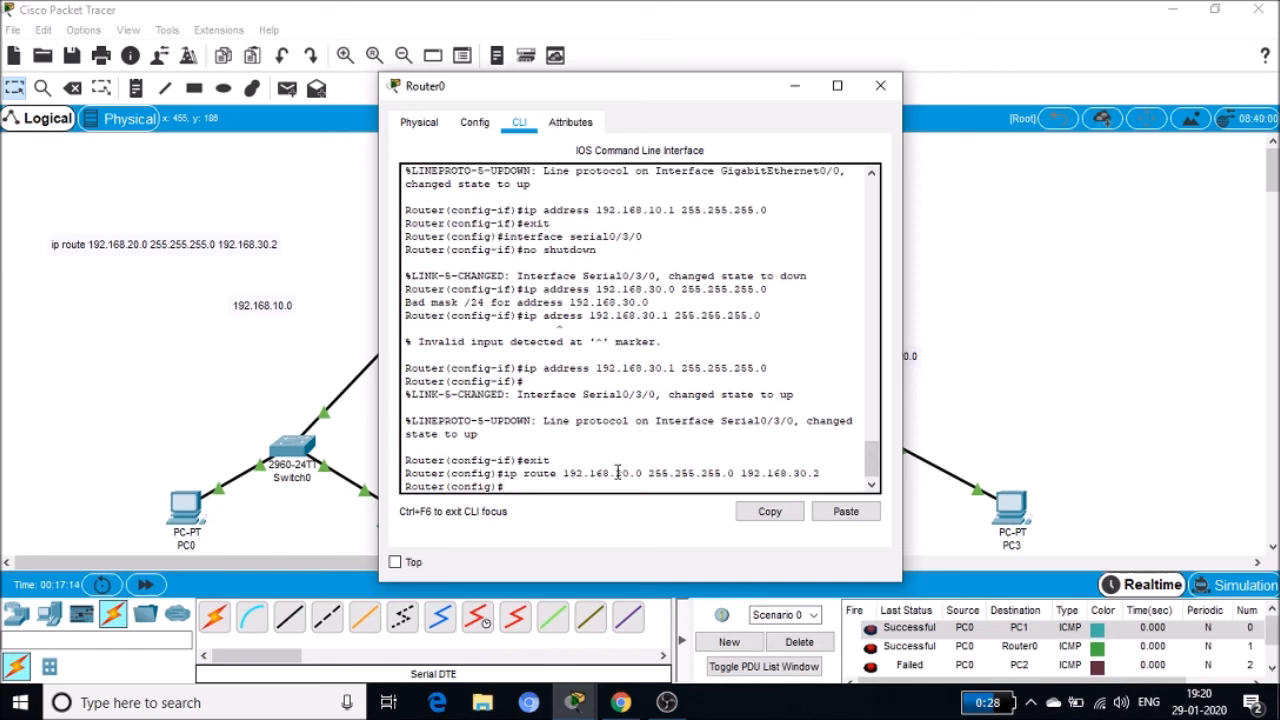
click(880, 85)
Step: In Router1's CLI, exit interface mode, enter ip route 192.168.10.0 255.255.255.0 192.168.30.1, and close the router window
mouse_move(428, 316)
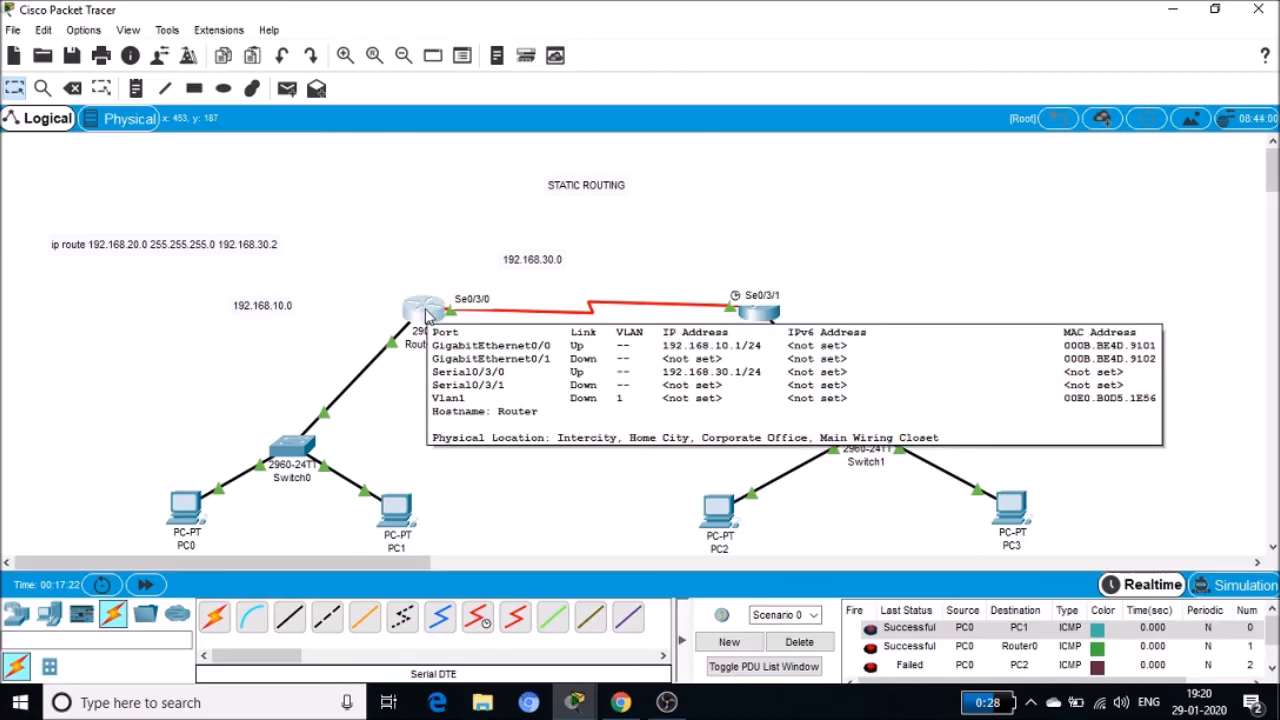
click(755, 316)
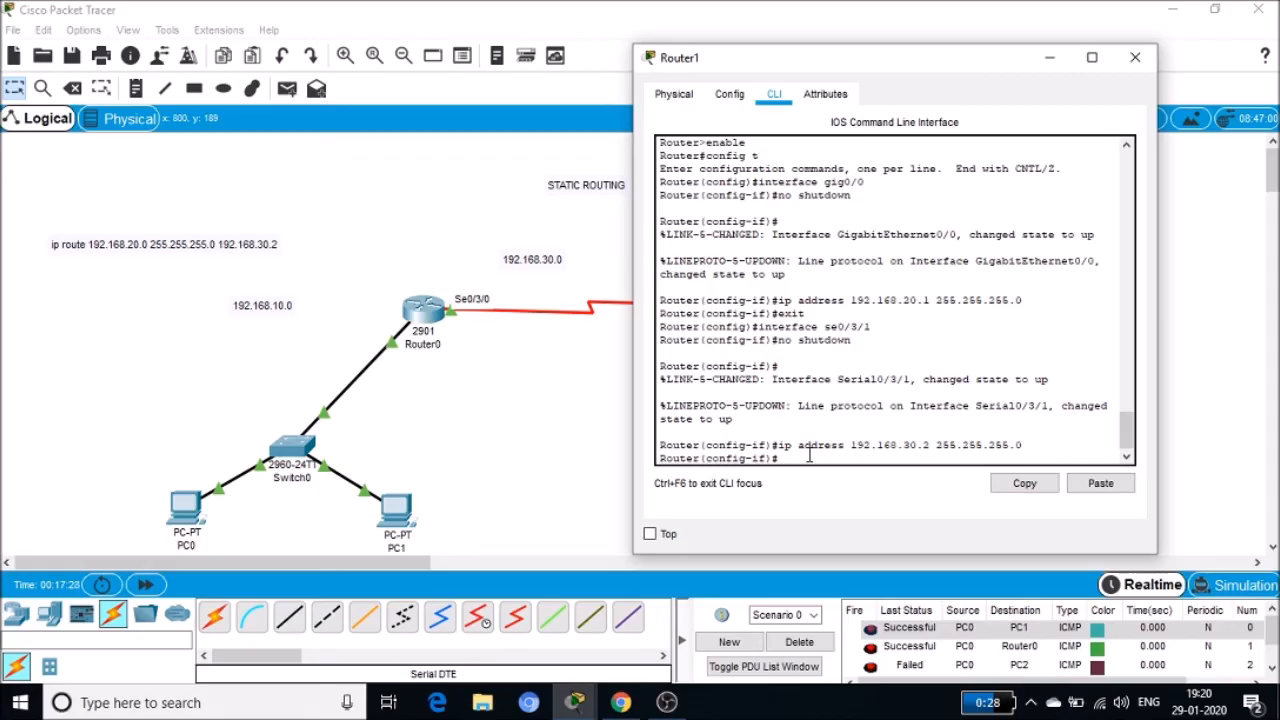
text(exit)
key(Return)
text(ip route)
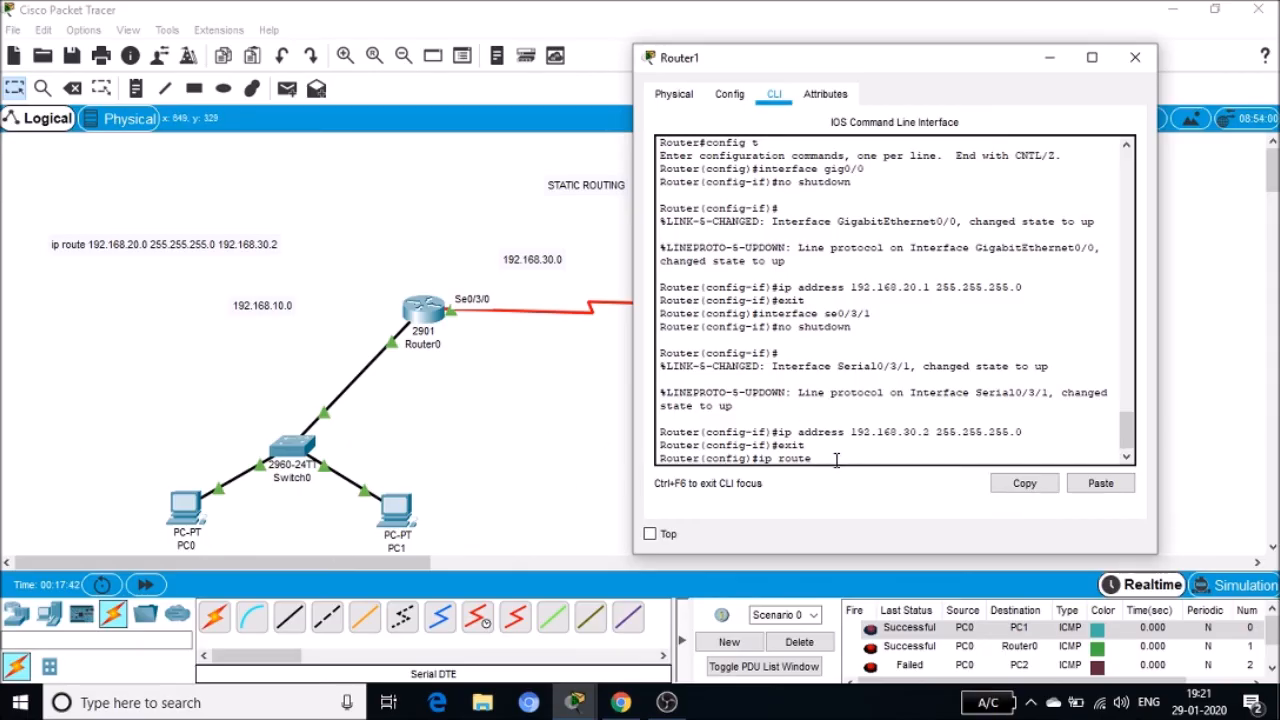
text(192.168.10.0 255.255.255.0)
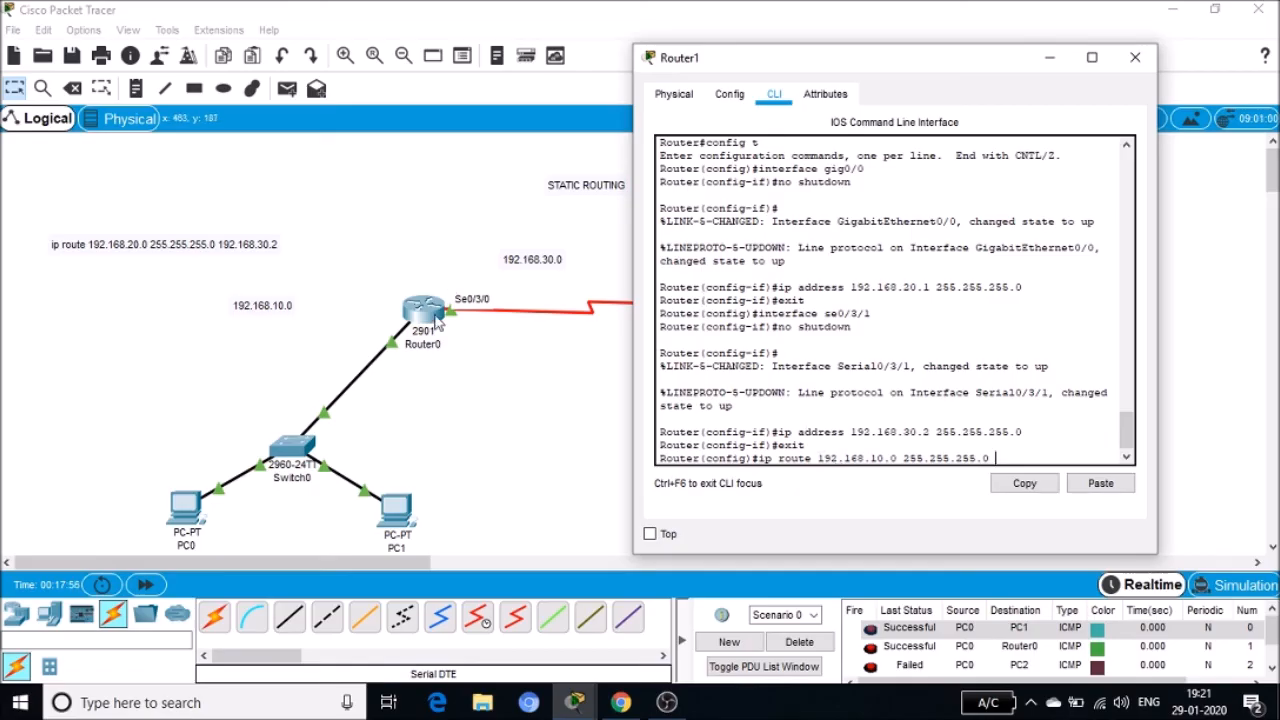
text(19)
key(Return)
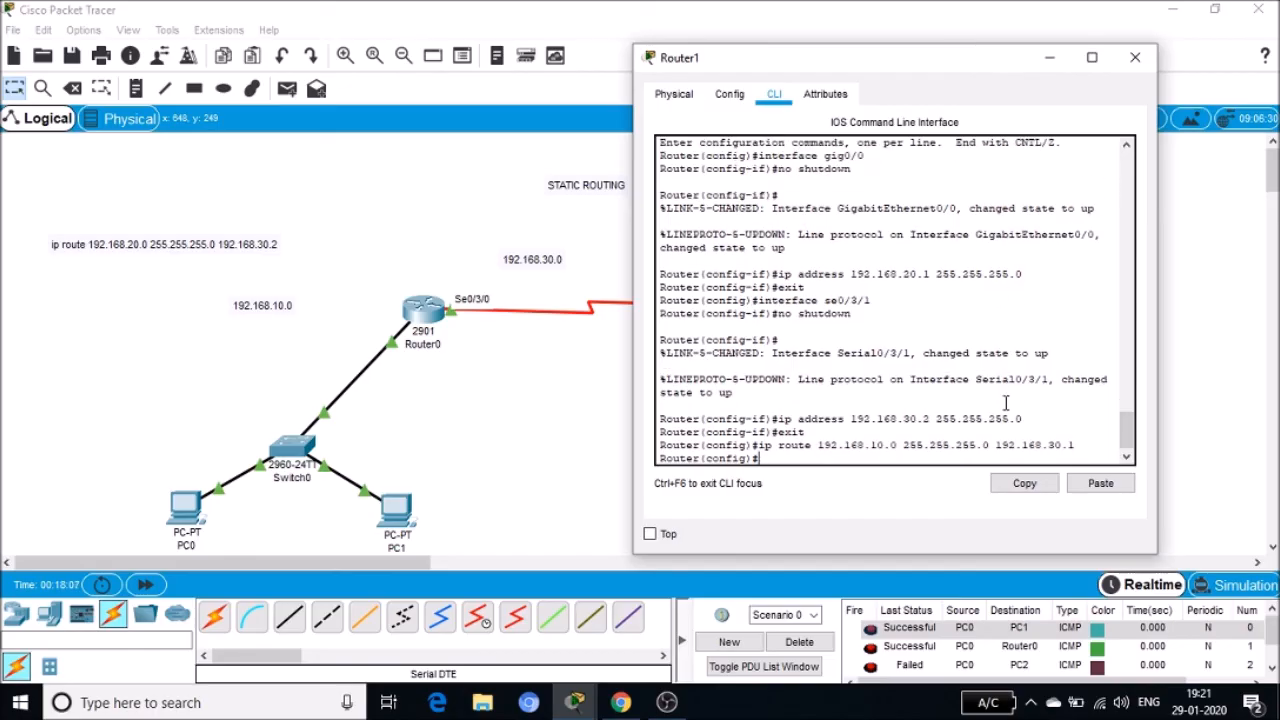
click(1135, 57)
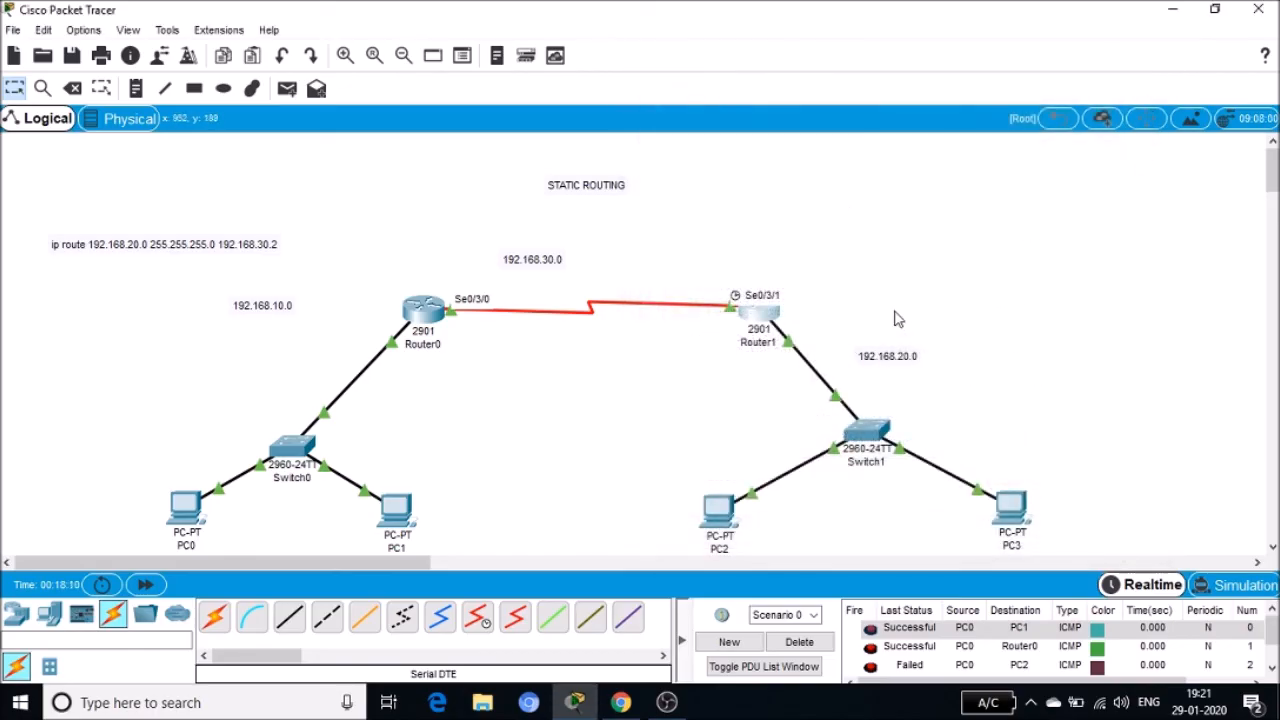
Step: Delete the current scenario's test PDUs and send a new simple PDU from PC0 to PC2
click(812, 642)
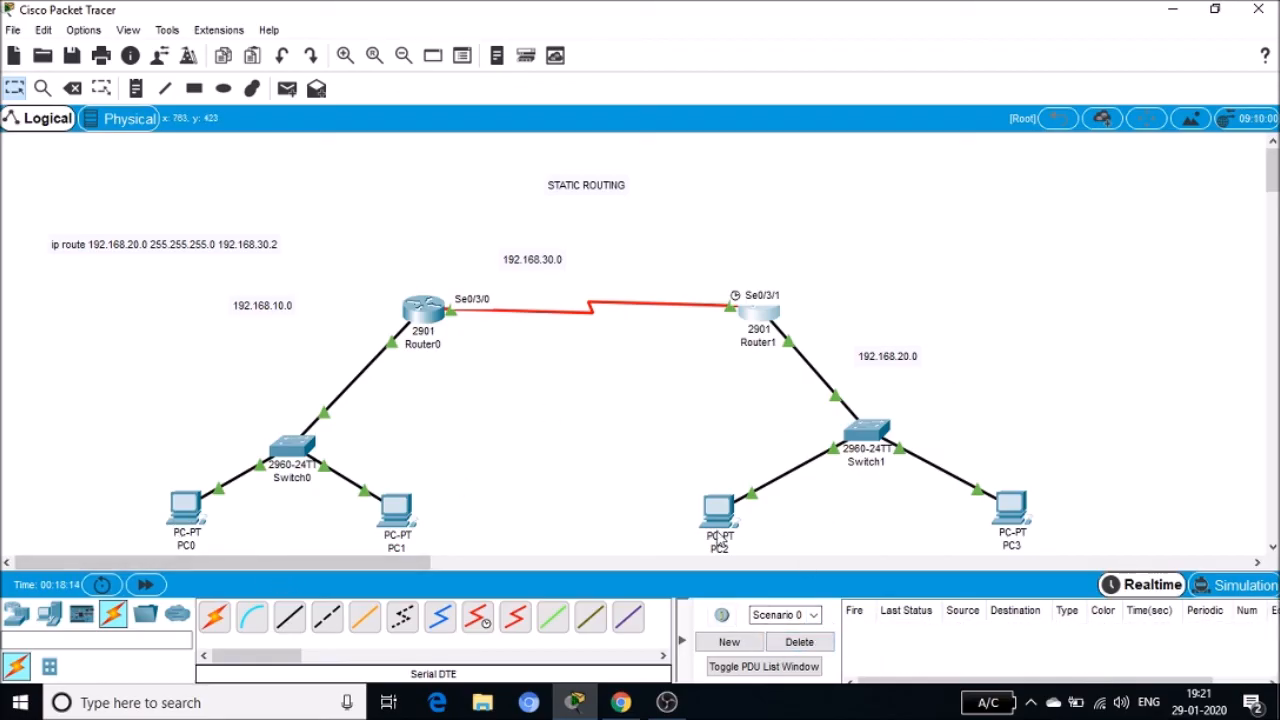
click(287, 88)
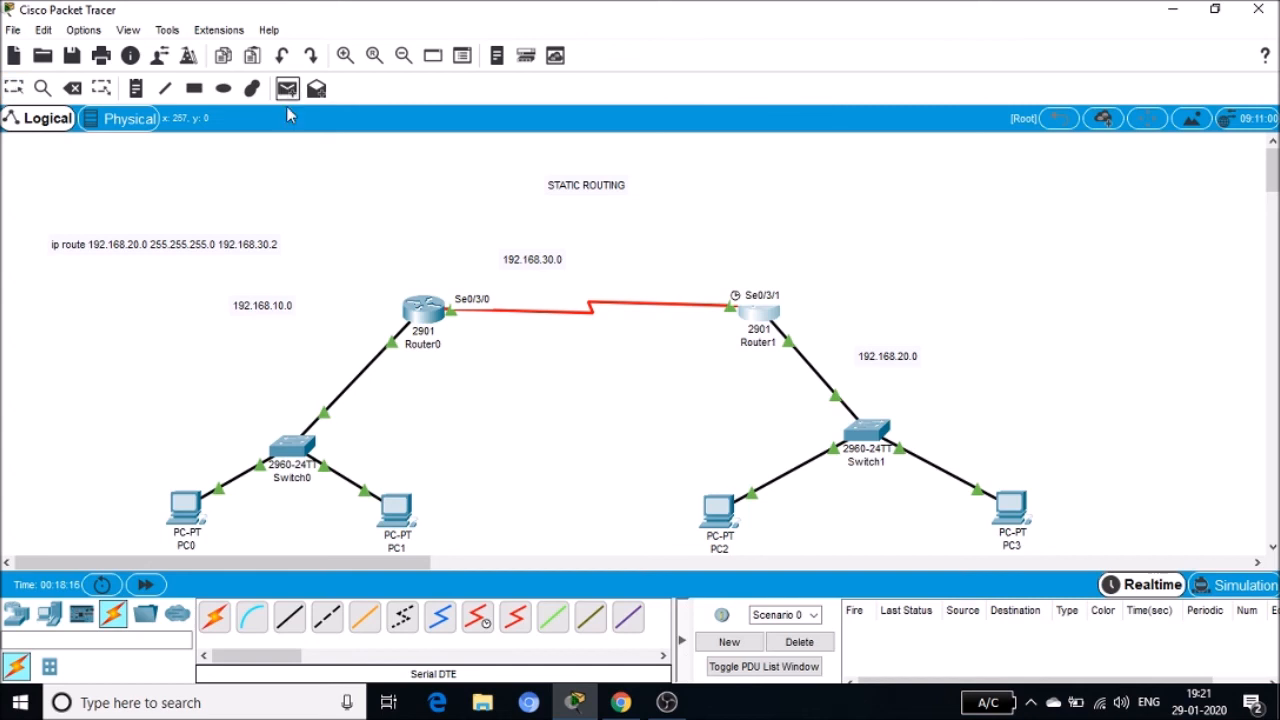
click(185, 514)
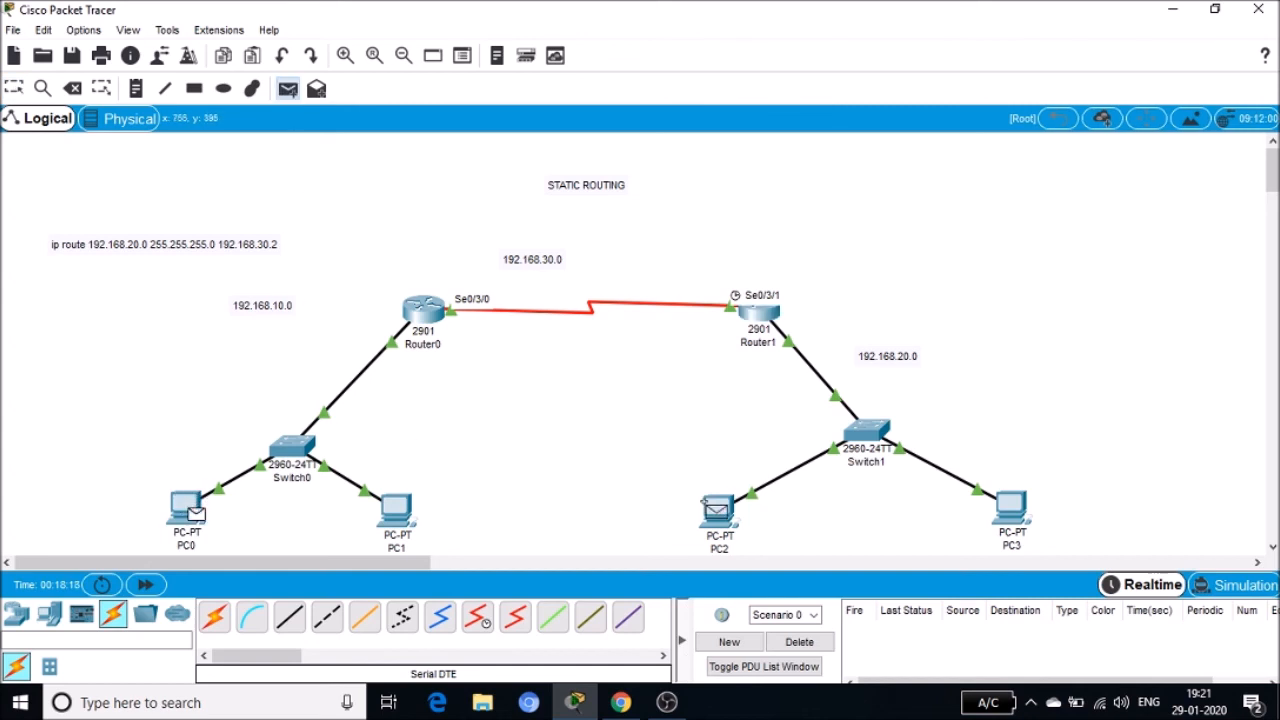
click(712, 510)
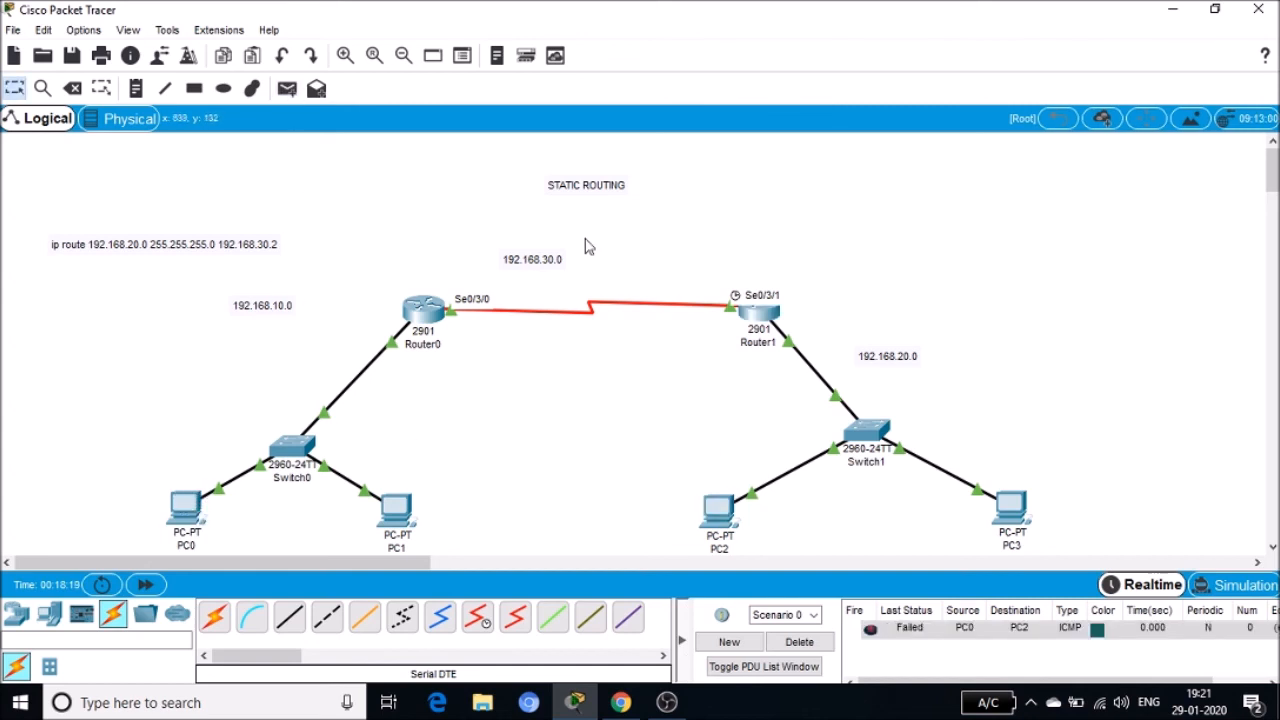
Step: Send a second simple PDU from PC0 to PC2 to retest the route
click(289, 90)
click(185, 510)
click(718, 510)
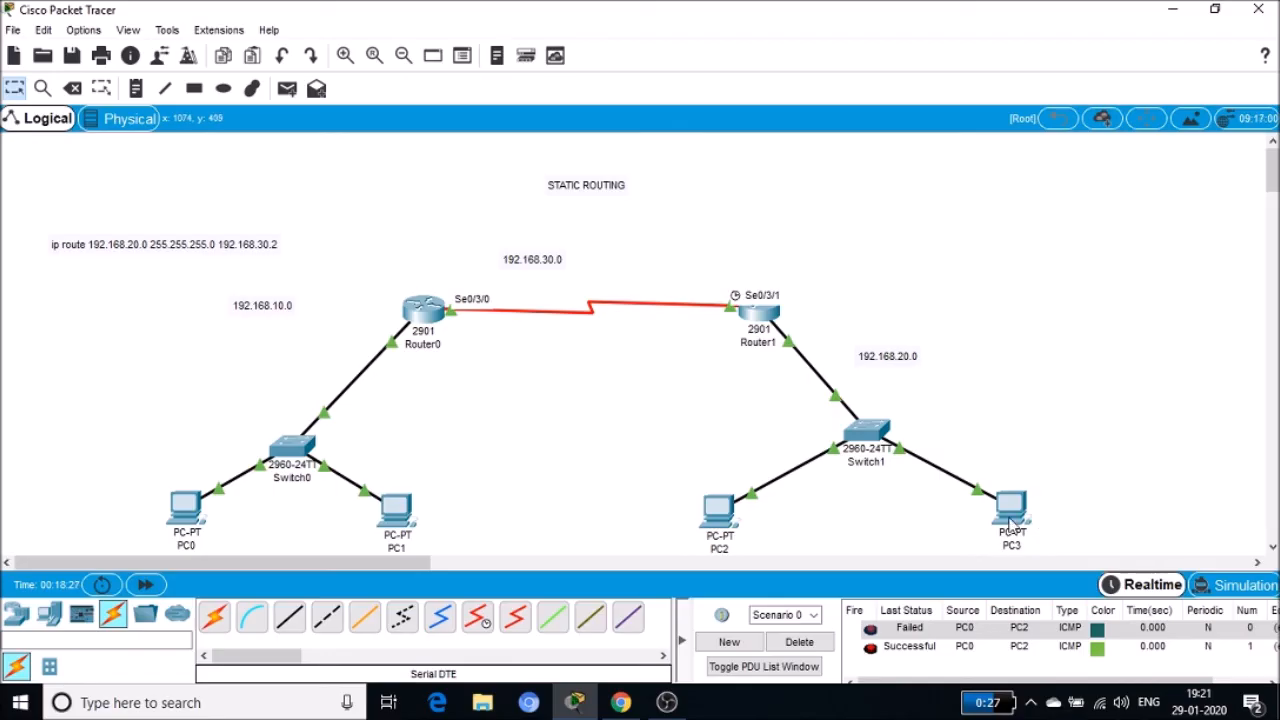
Step: Send a simple PDU from PC3 to PC1 to test the reverse route
click(287, 90)
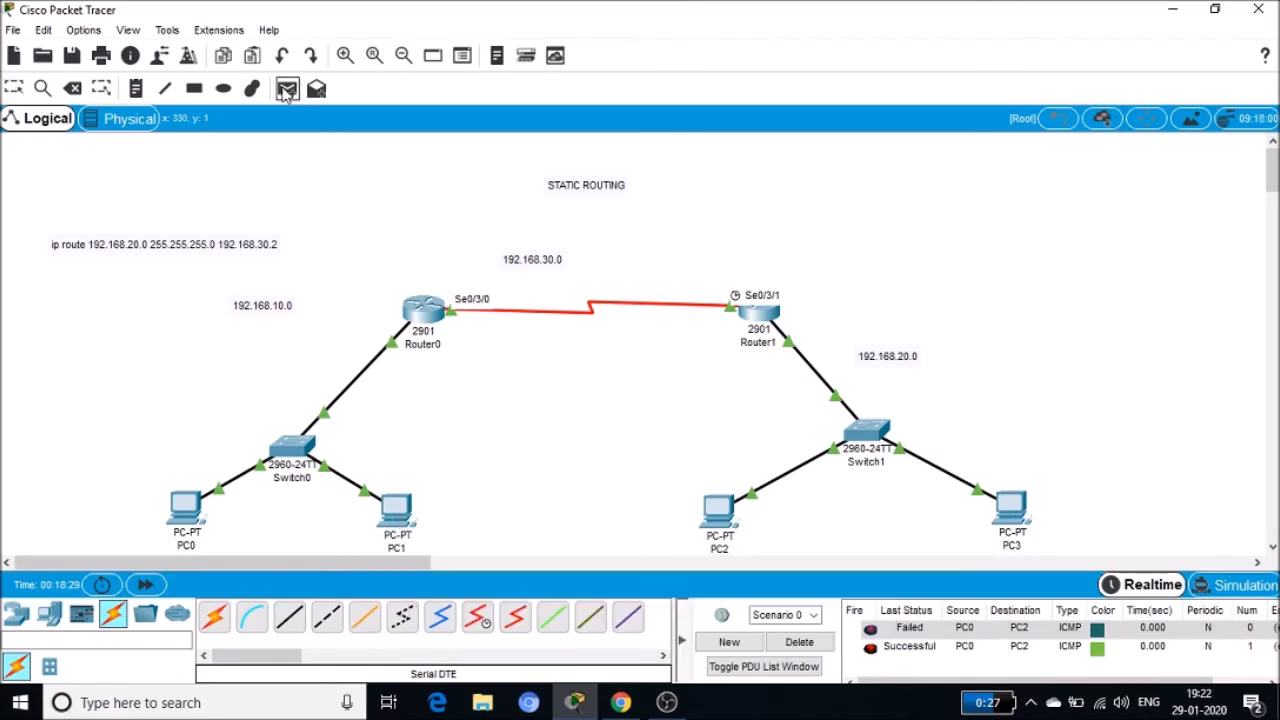
click(1014, 512)
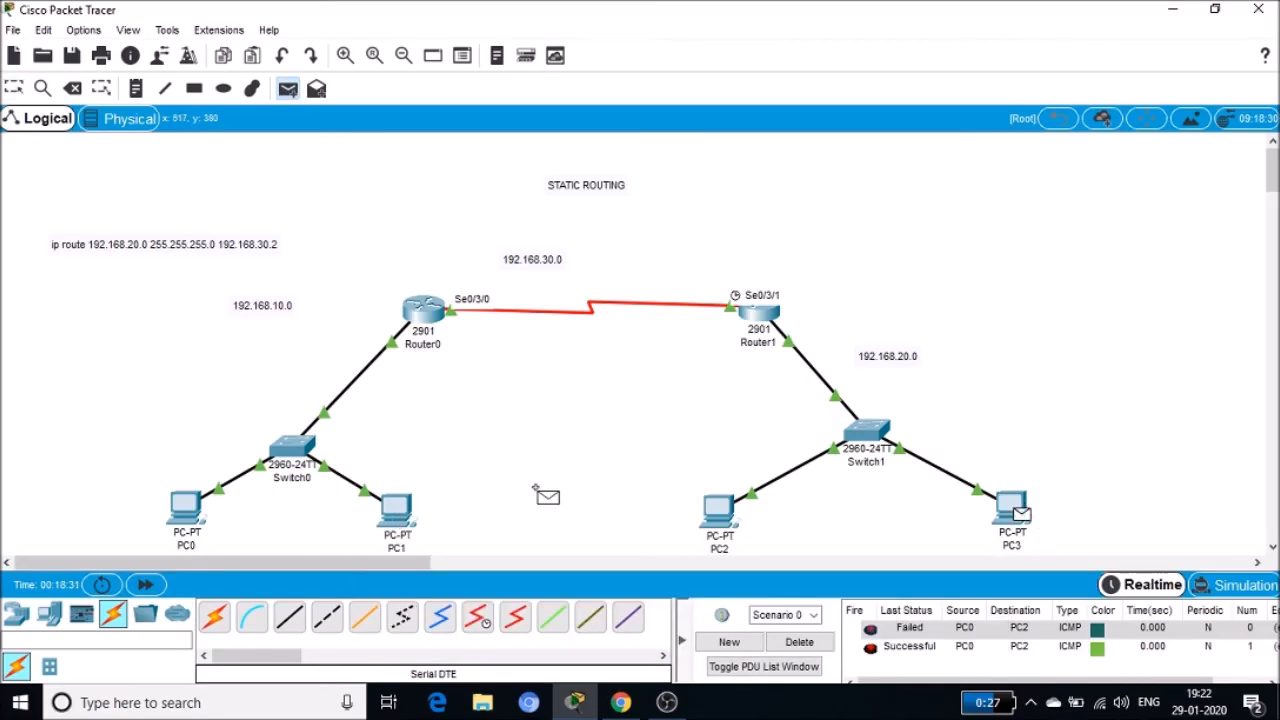
click(396, 514)
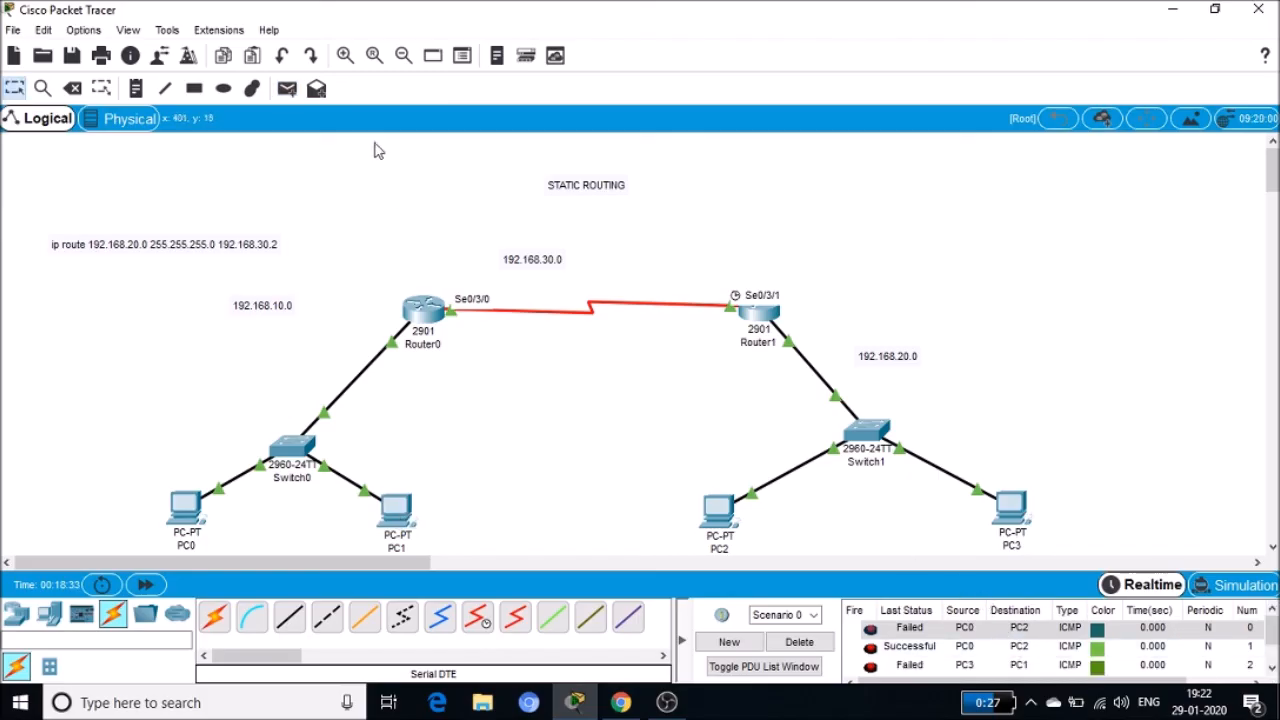
Step: Send another simple PDU from PC3 to PC1 and check its status in the PDU list
click(316, 89)
click(288, 89)
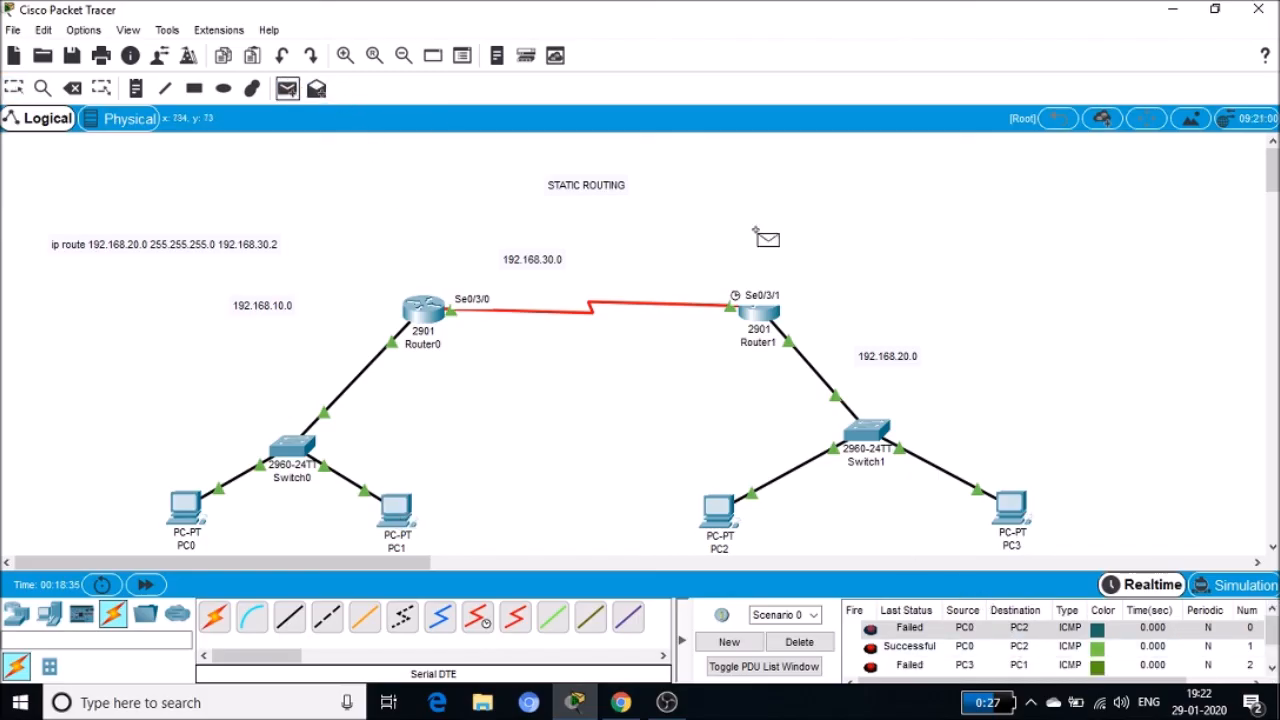
click(1015, 512)
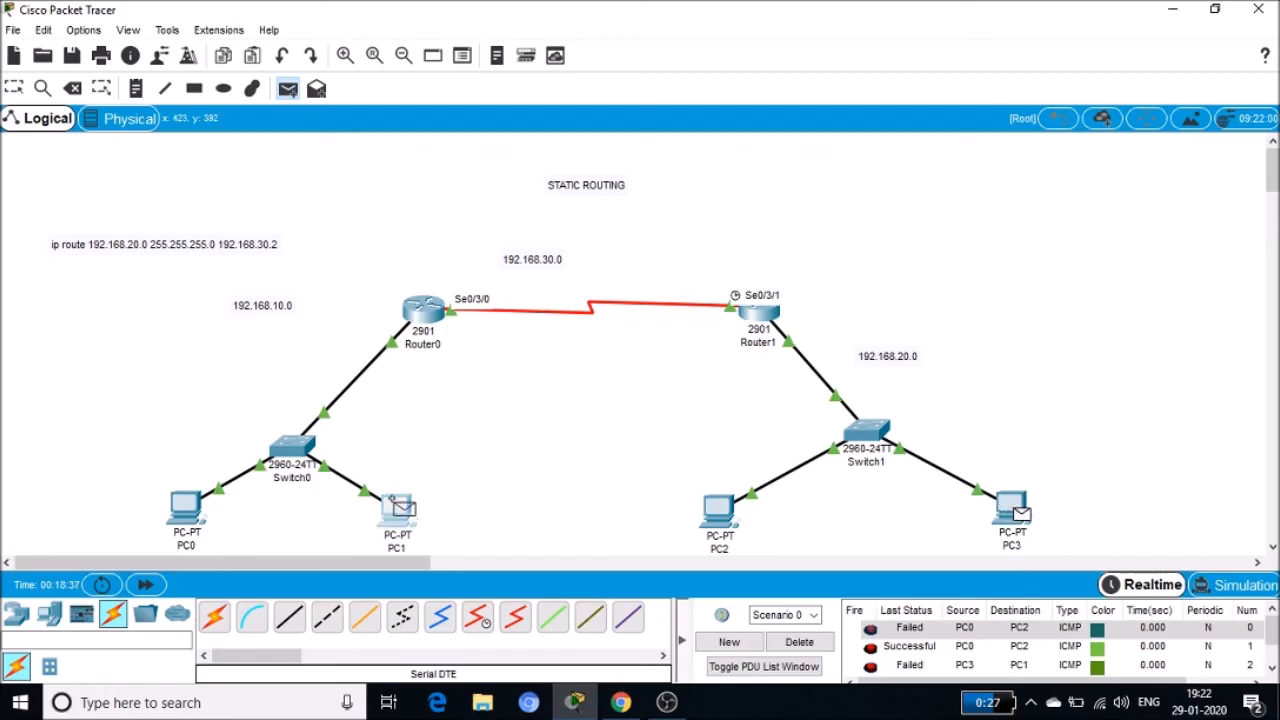
click(398, 508)
scroll(1006, 660, down, 2)
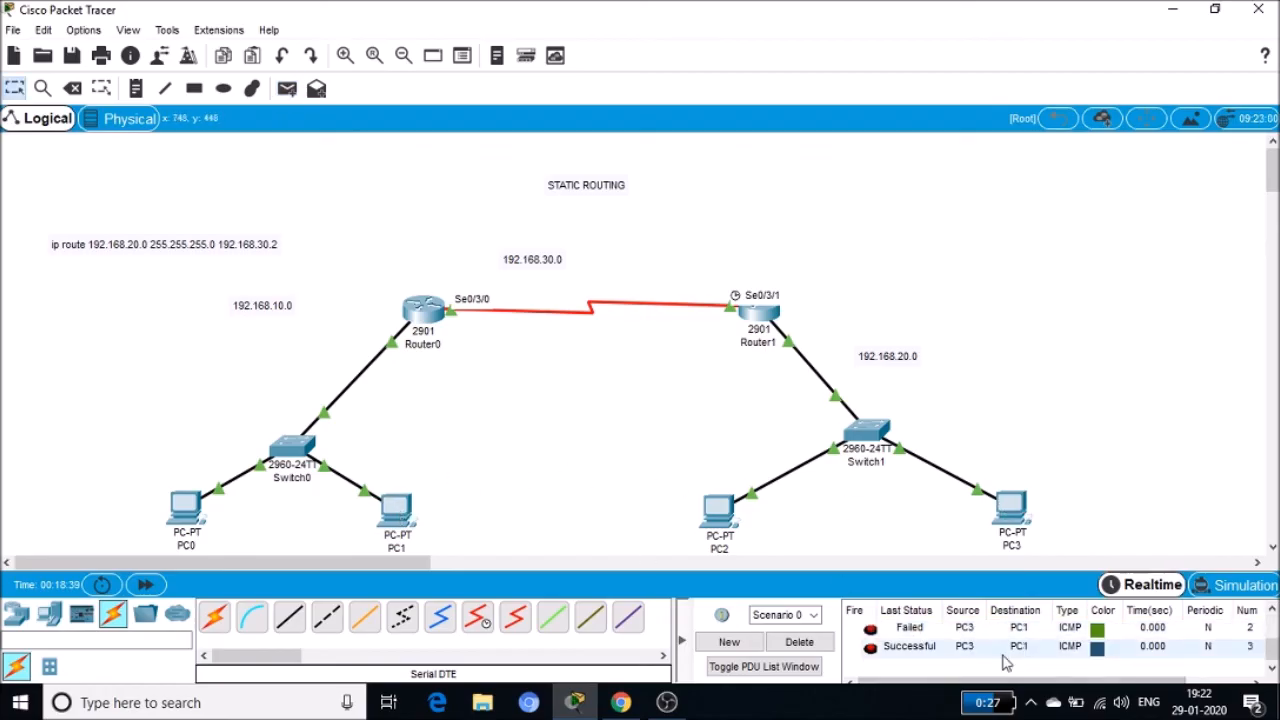